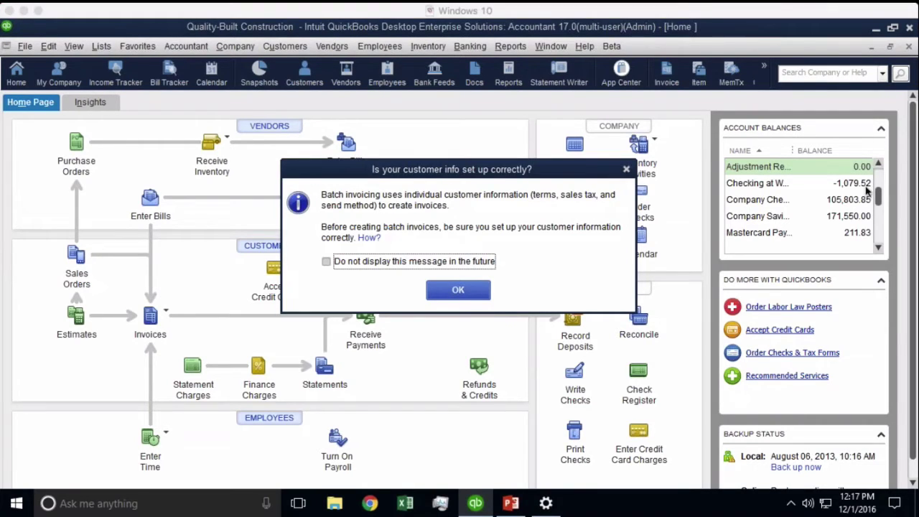
- Dismiss the customer-info reminder and close the Batch Invoice window
left_click(472, 294)
left_click(458, 290)
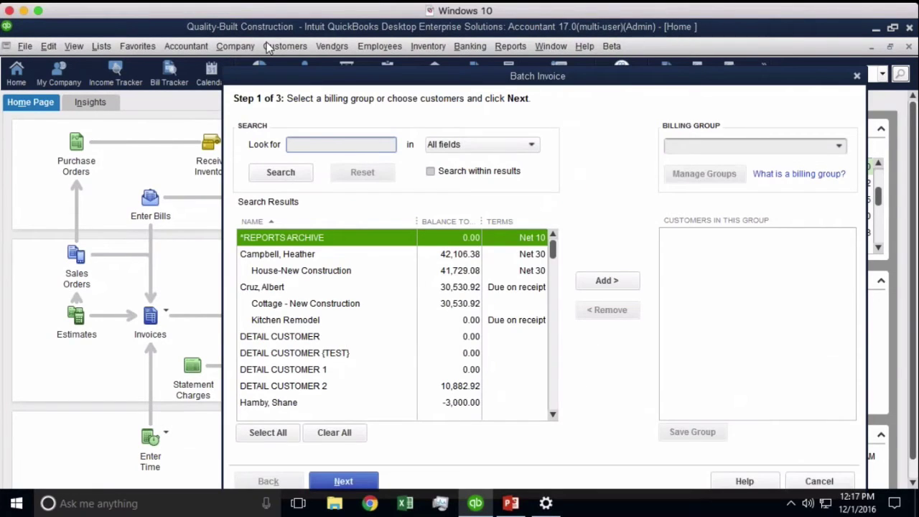
type("`")
key("Escape")
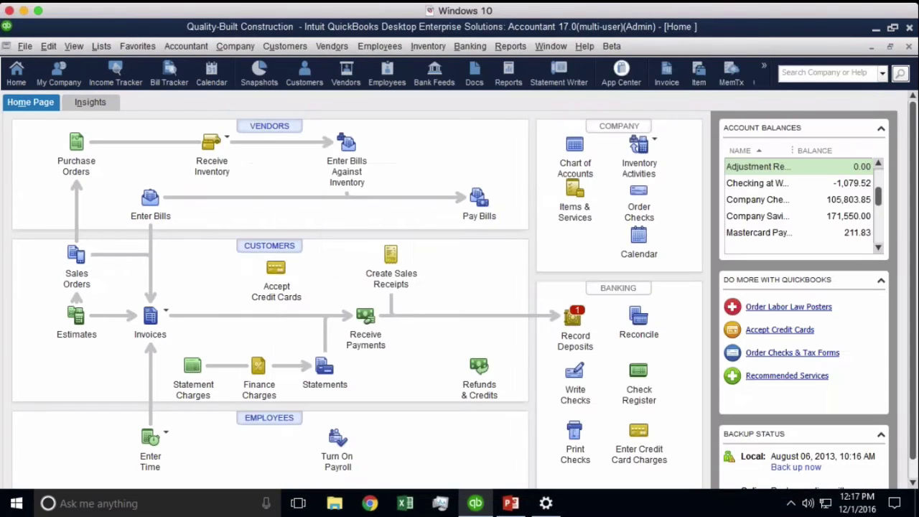
- Open the Customer Center showing the Customers & Jobs list
left_click(284, 46)
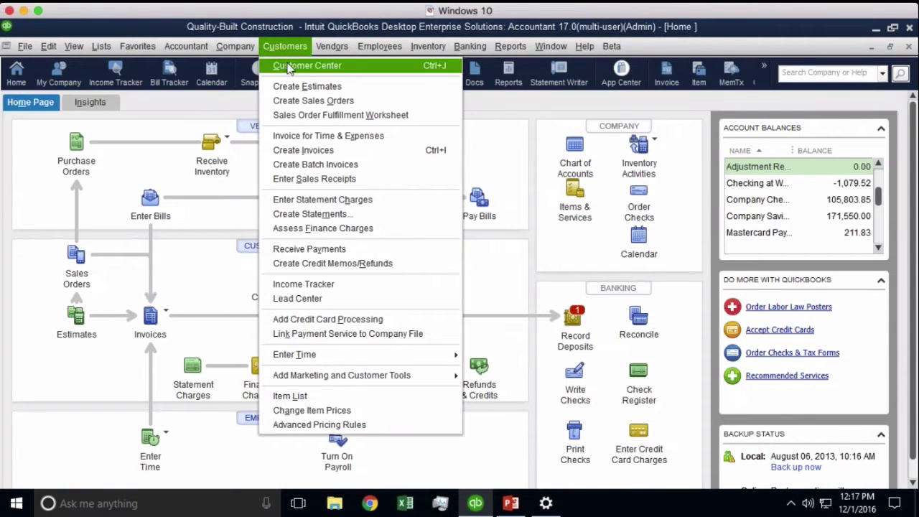
left_click(289, 66)
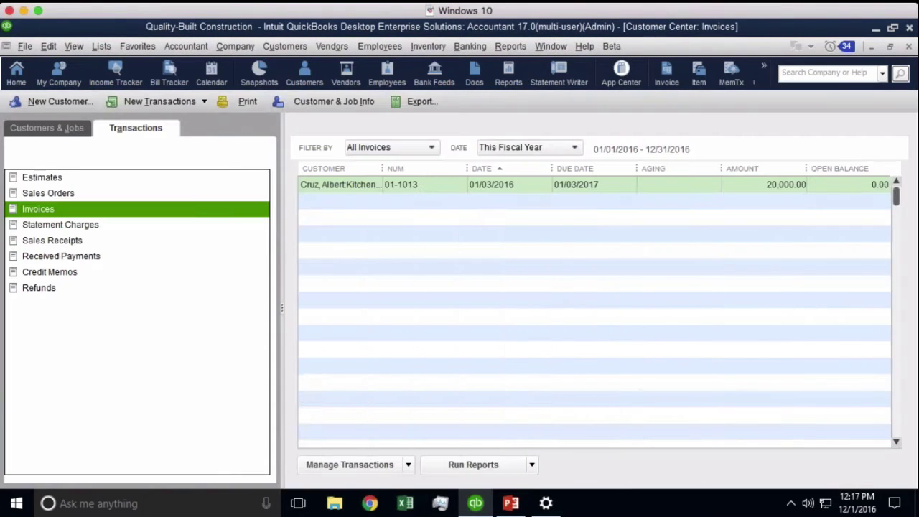
left_click(45, 131)
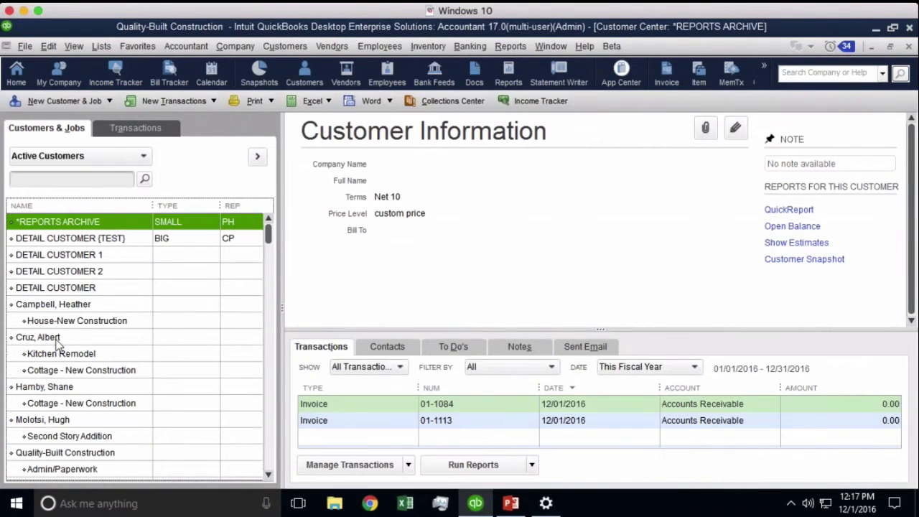
- In the customer's Payment Settings, keep Due on receipt terms, set delivery to E-mail, and save
double_click(56, 339)
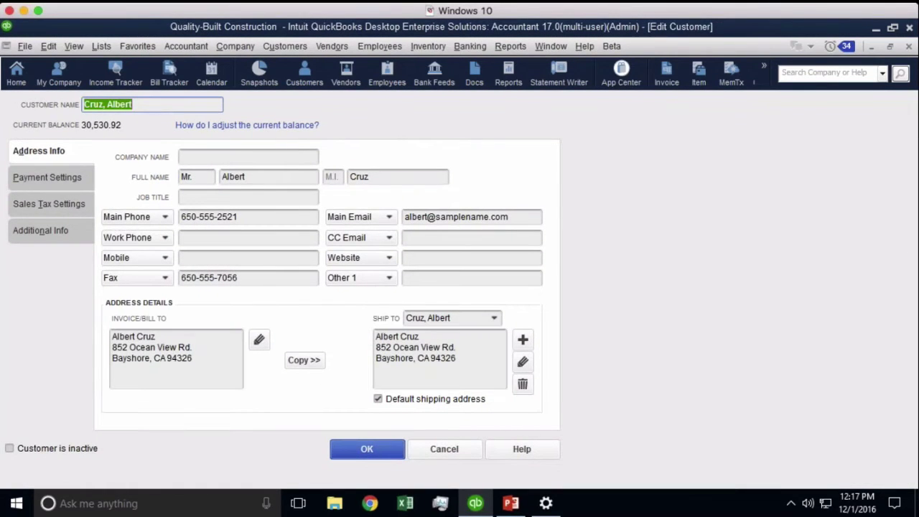
left_click(49, 207)
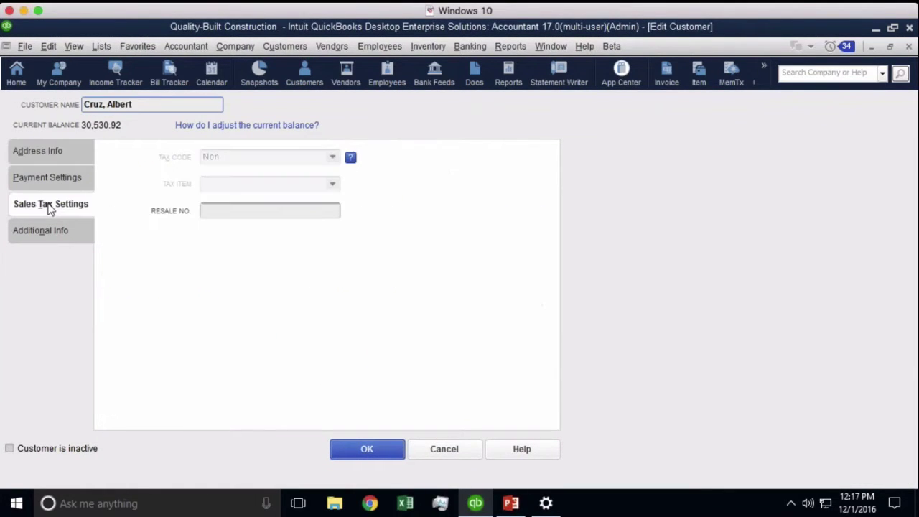
left_click(256, 161)
left_click(36, 186)
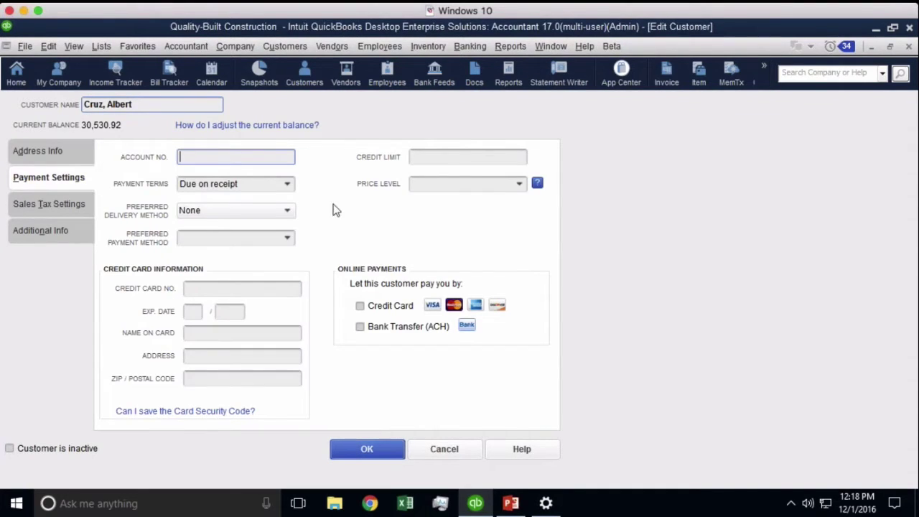
left_click(286, 185)
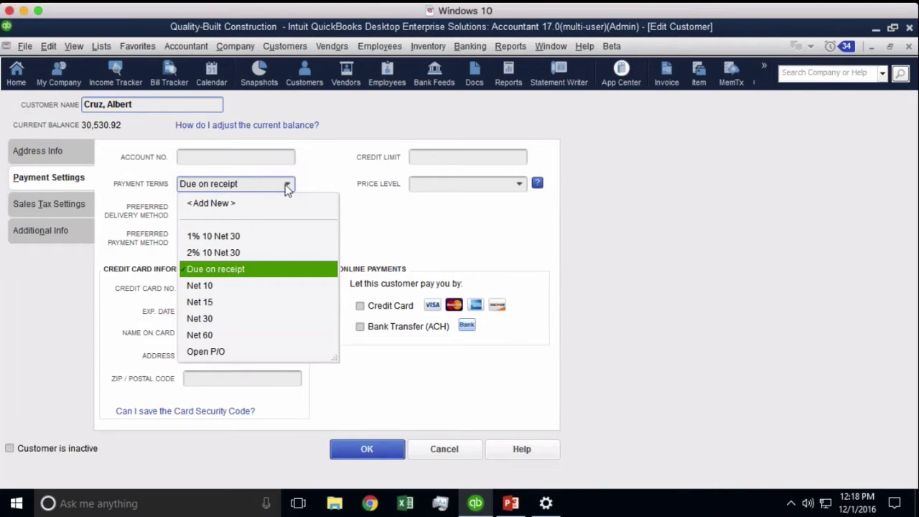
left_click(287, 184)
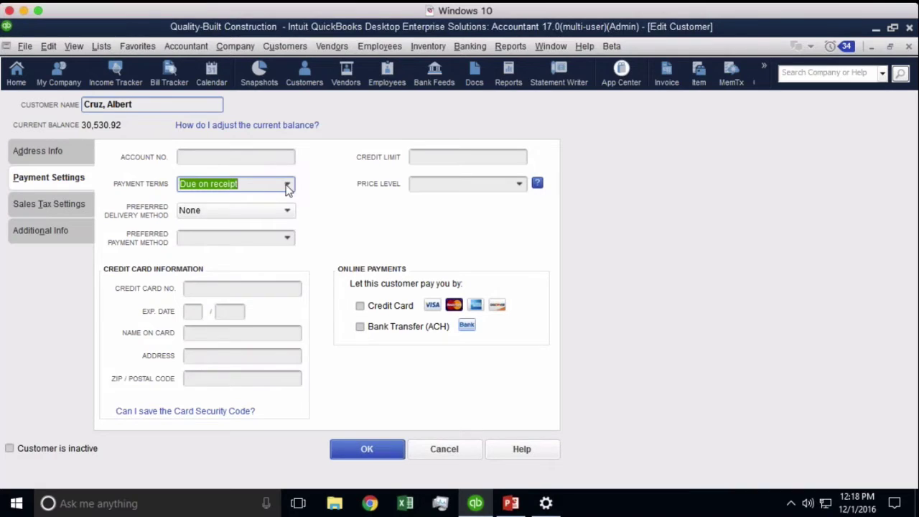
left_click(227, 213)
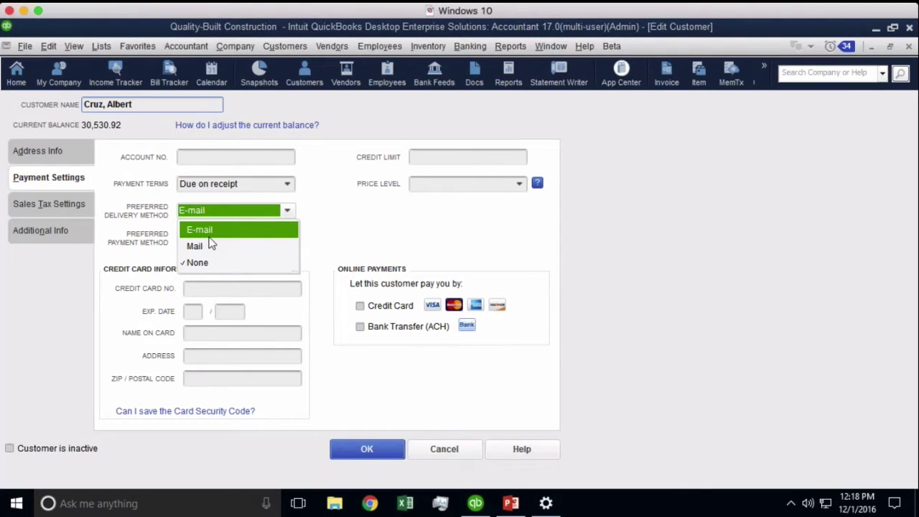
left_click(208, 248)
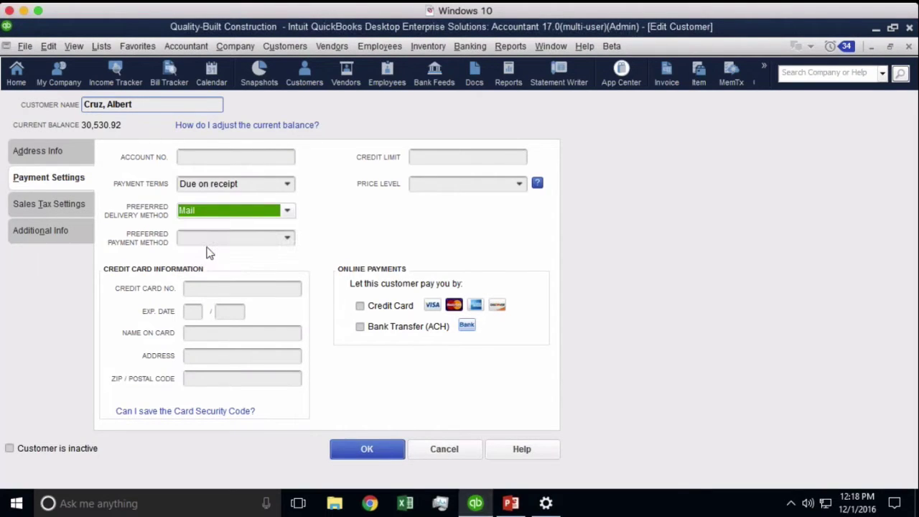
left_click(194, 207)
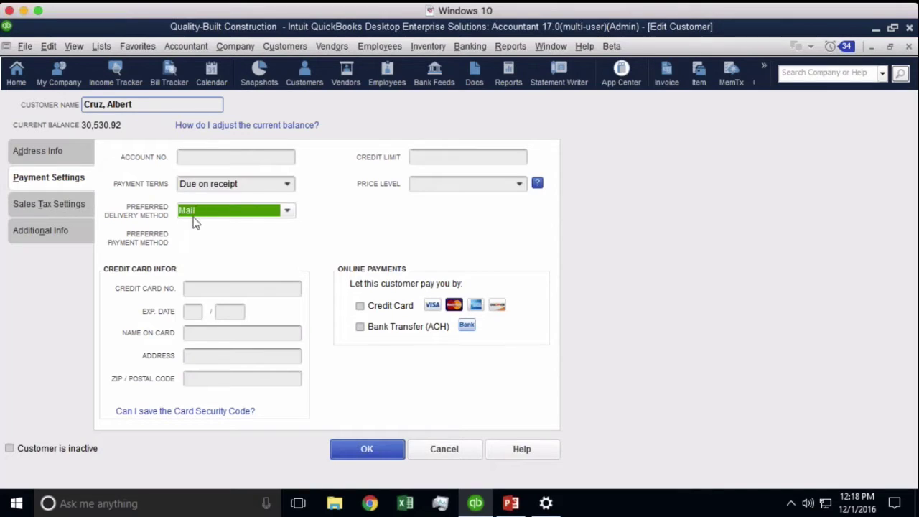
left_click(193, 216)
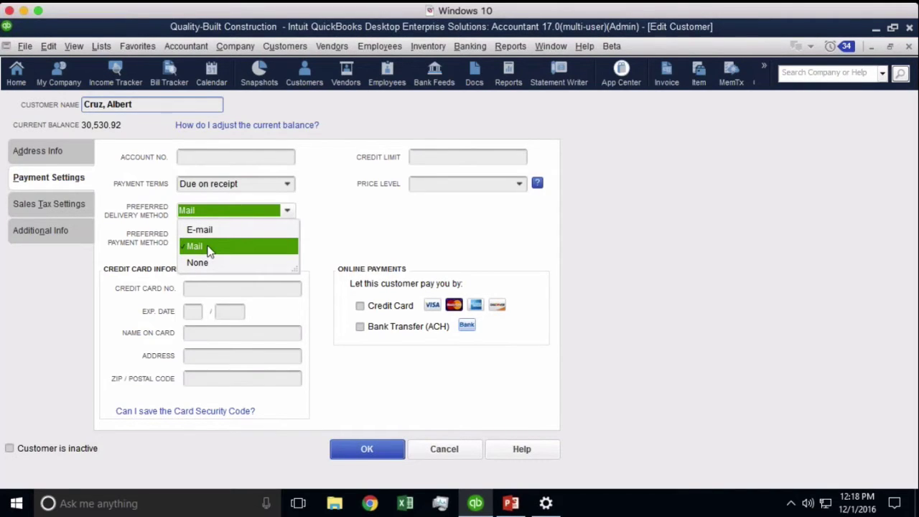
left_click(203, 229)
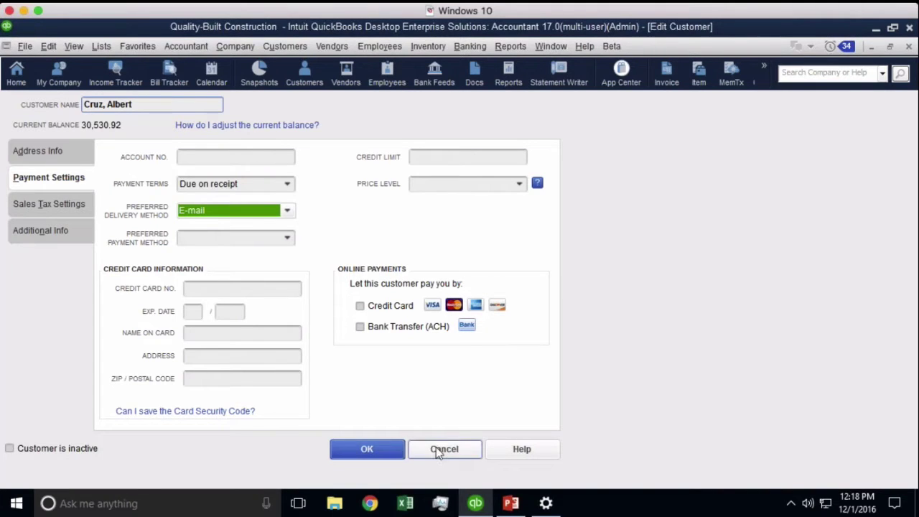
left_click(395, 450)
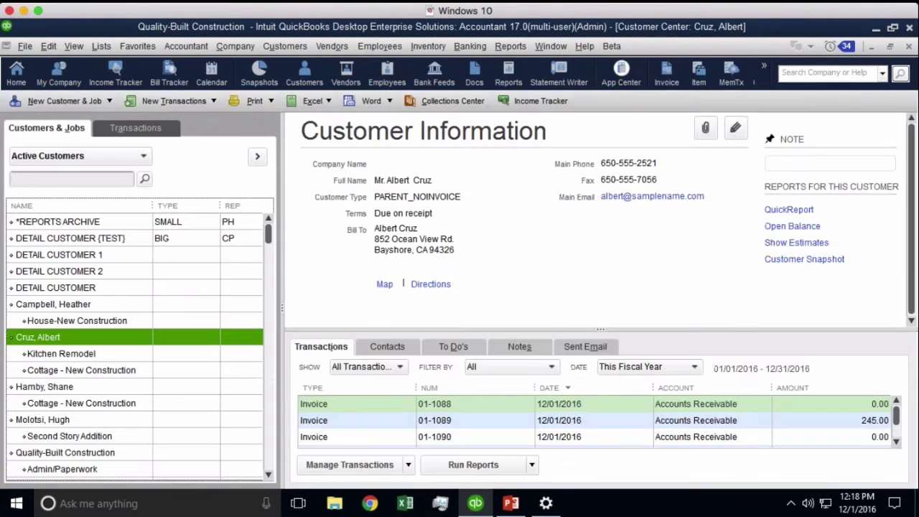
- Start Create Batch Invoices, accept the customer-info reminder, and reposition the window
left_click(235, 47)
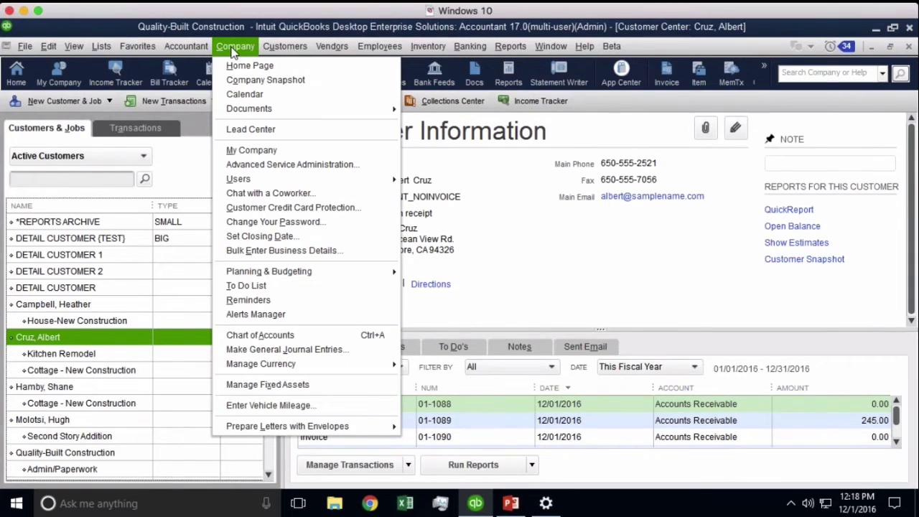
mouse_move(270, 46)
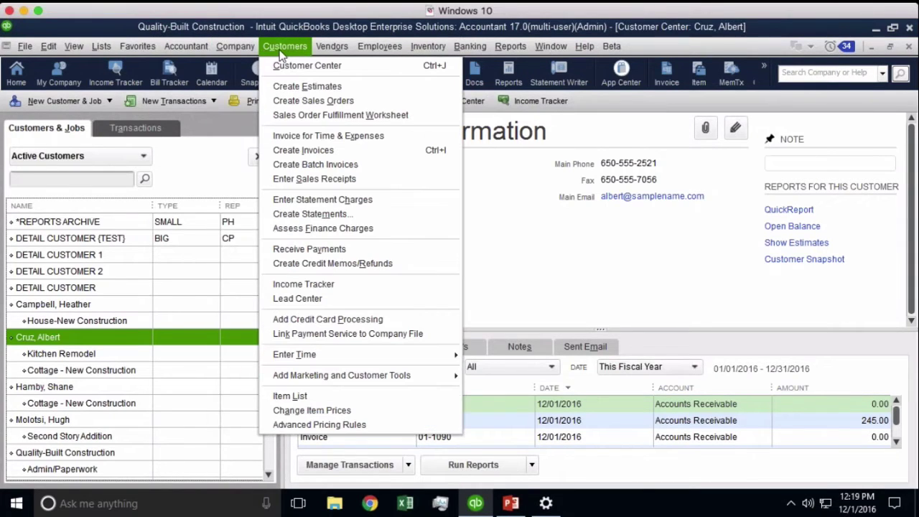
left_click(321, 165)
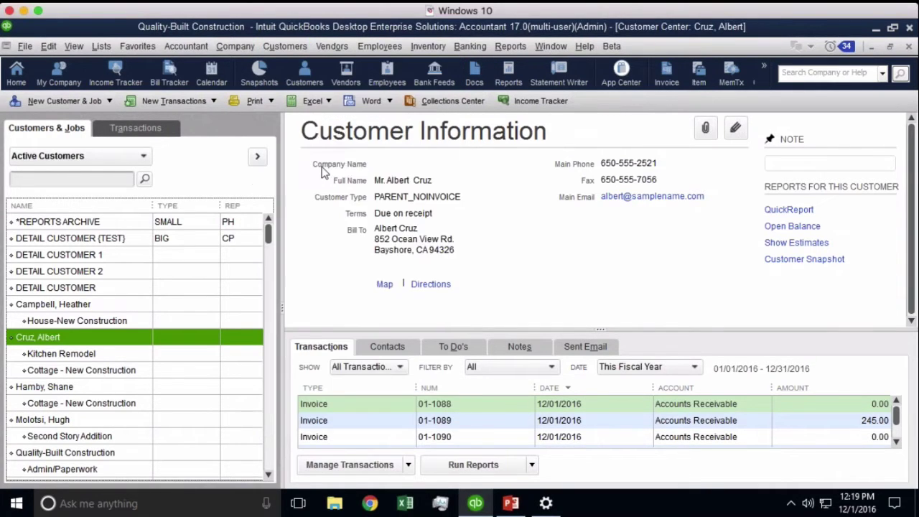
left_click(443, 289)
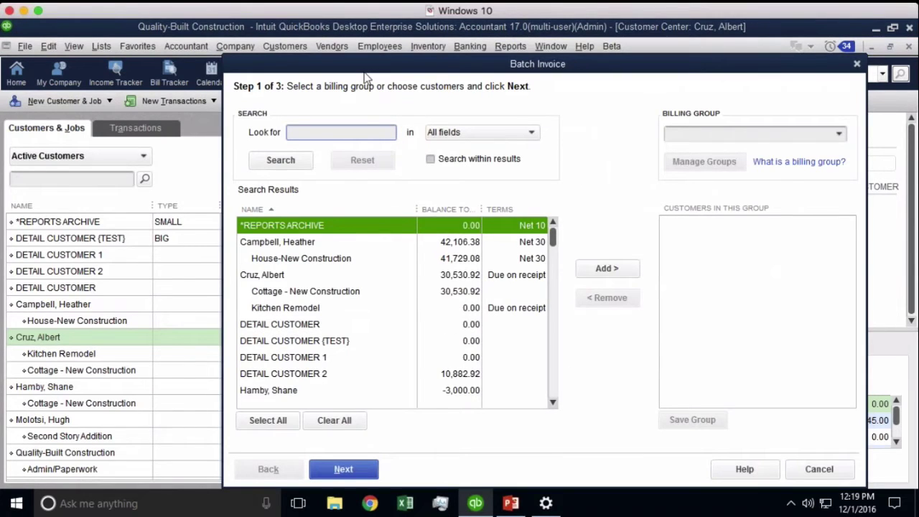
left_click_drag(365, 72, 181, 53)
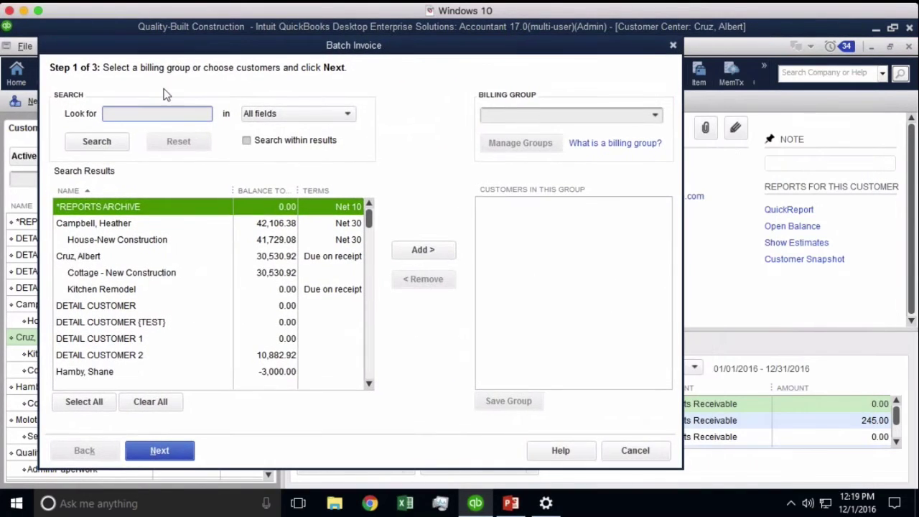
left_click_drag(366, 242, 382, 225)
left_click_drag(372, 223, 370, 345)
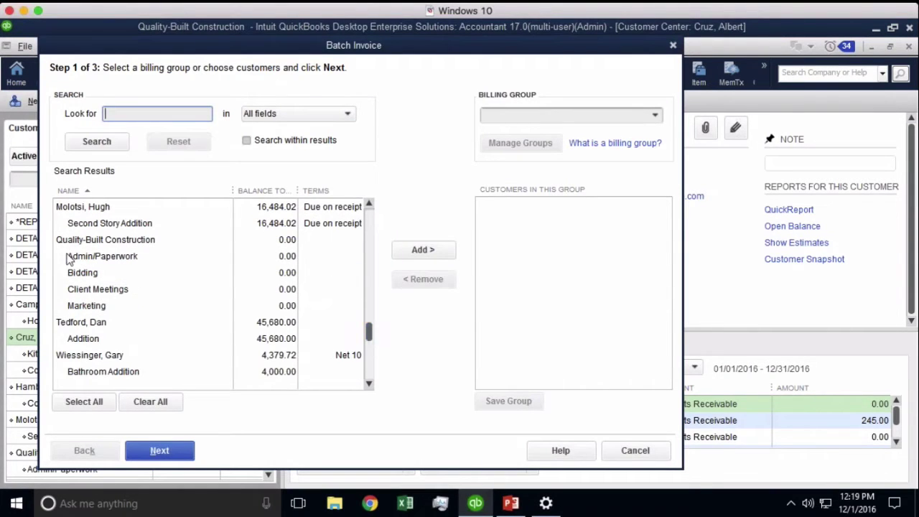
- Add Admin/Paperwork, Bidding, Client Meetings, Marketing, Addition, Bathroom Addition, Guest Cottage, Misc. Small Jobs, Custom Home to the group
left_click(87, 257)
left_click_drag(88, 259, 88, 291)
left_click(88, 306)
left_click(87, 340)
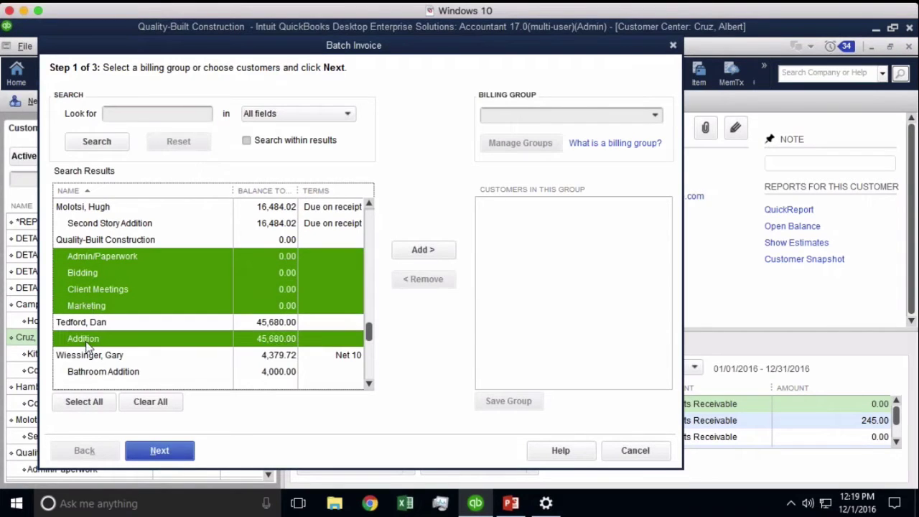
left_click(98, 373)
left_click(368, 384)
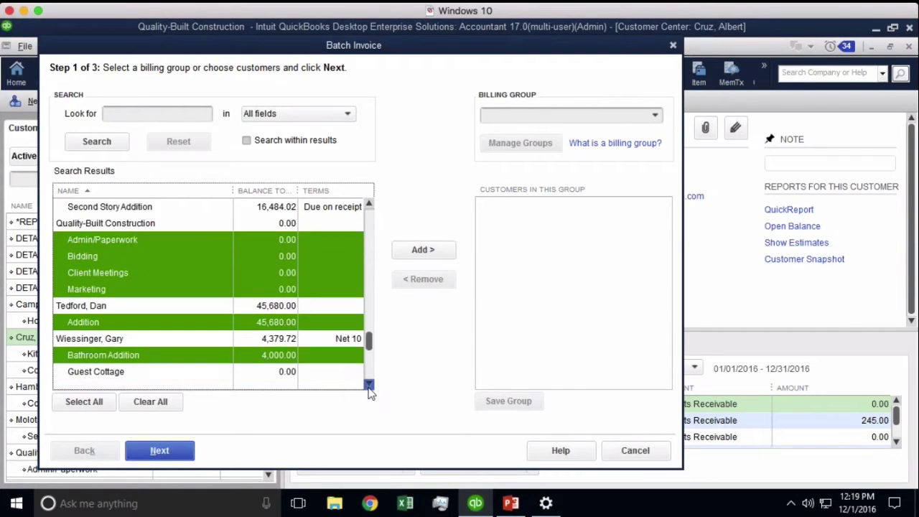
left_click(368, 385)
left_click(369, 384)
left_click(368, 384)
left_click(123, 323)
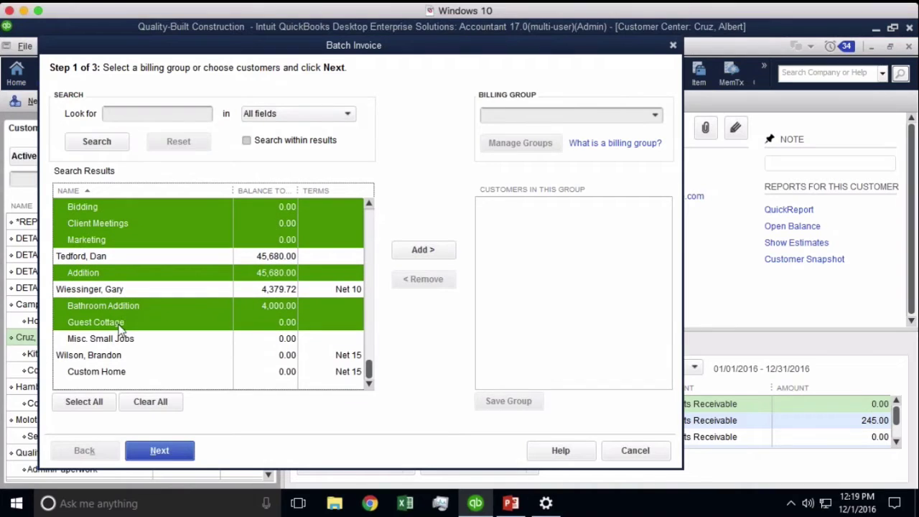
left_click(118, 341)
left_click(111, 374)
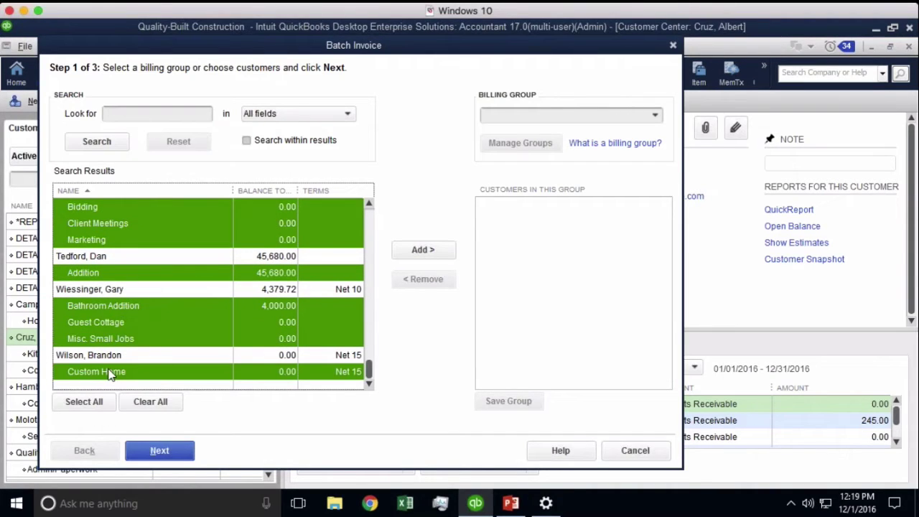
left_click_drag(368, 370, 372, 304)
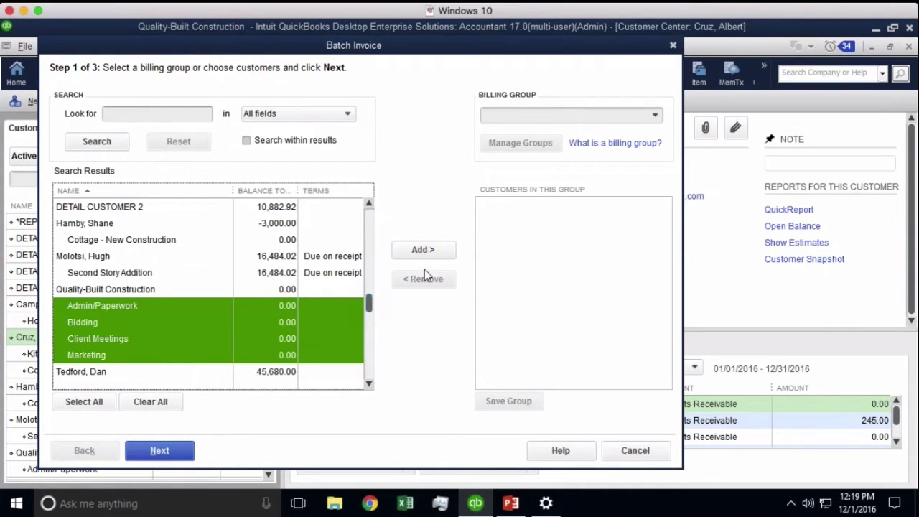
left_click(425, 250)
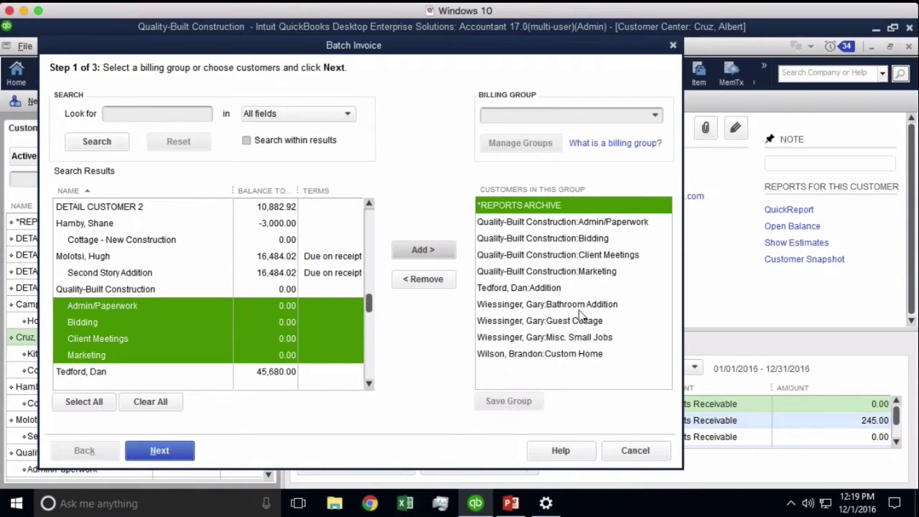
- Remove every customer, starting with *REPORTS ARCHIVE, until the group list is empty
left_click(438, 284)
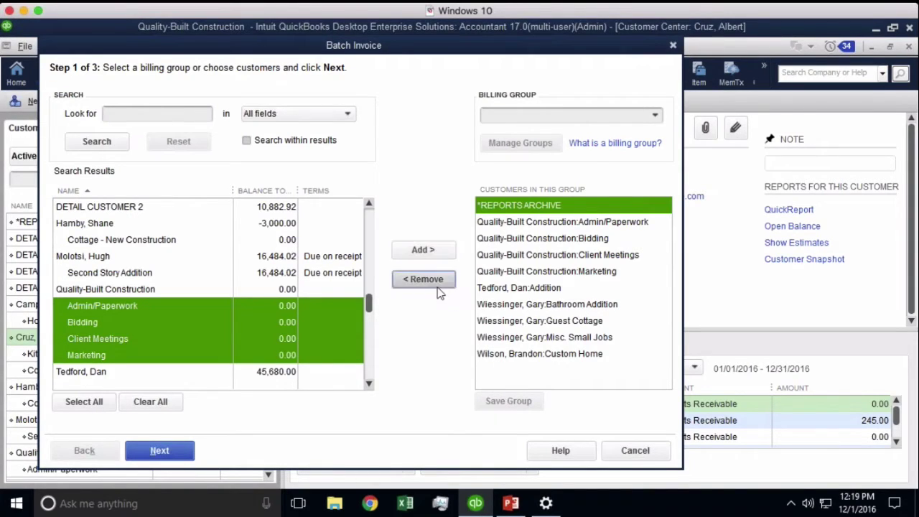
double_click(435, 283)
left_click(435, 284)
double_click(435, 283)
left_click(435, 284)
double_click(435, 284)
left_click(435, 284)
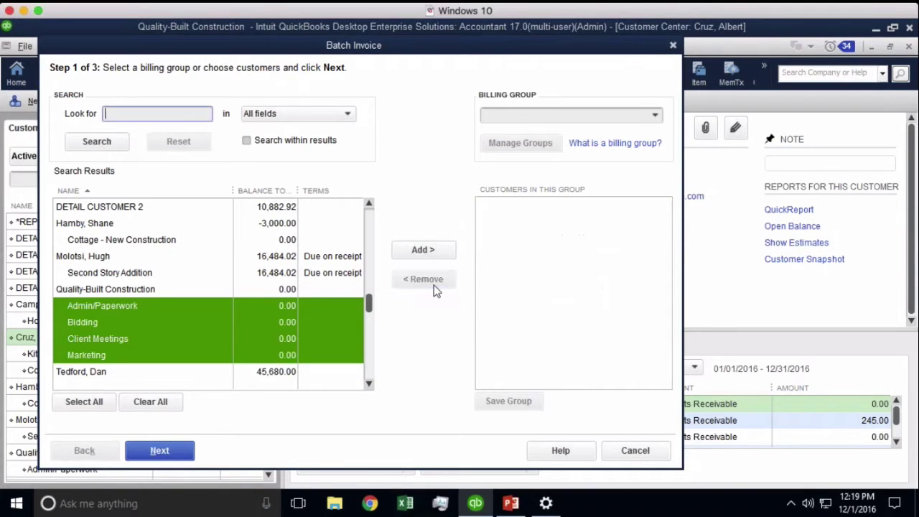
- Create a new billing group named 'Monthly $75 Service'
left_click(655, 115)
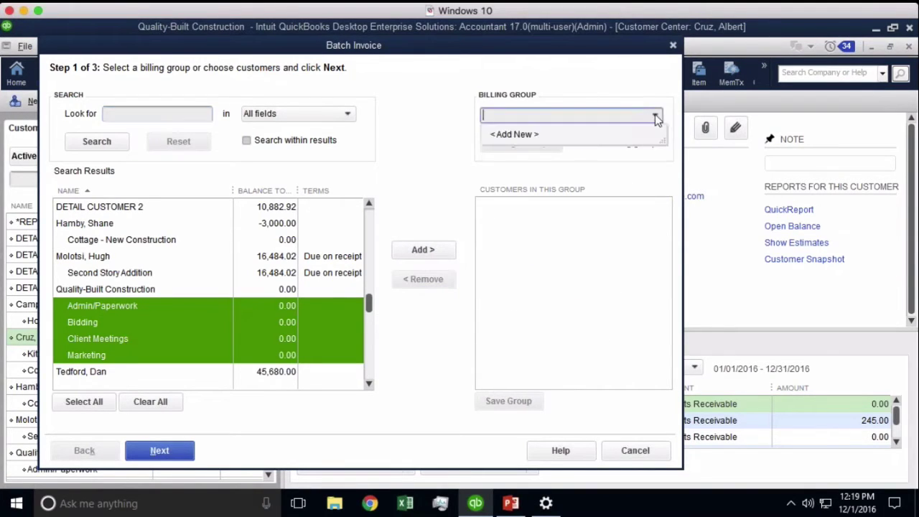
left_click(534, 137)
type("Mon")
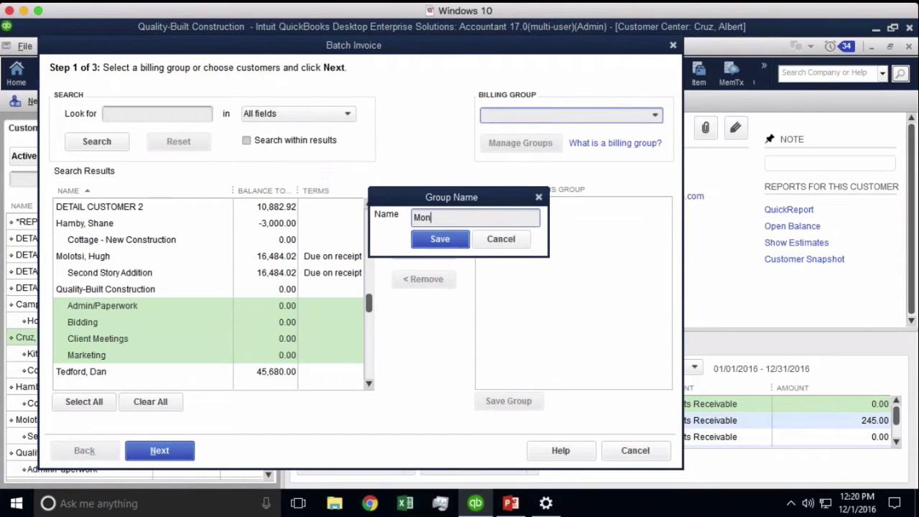
type("thly S75 Service")
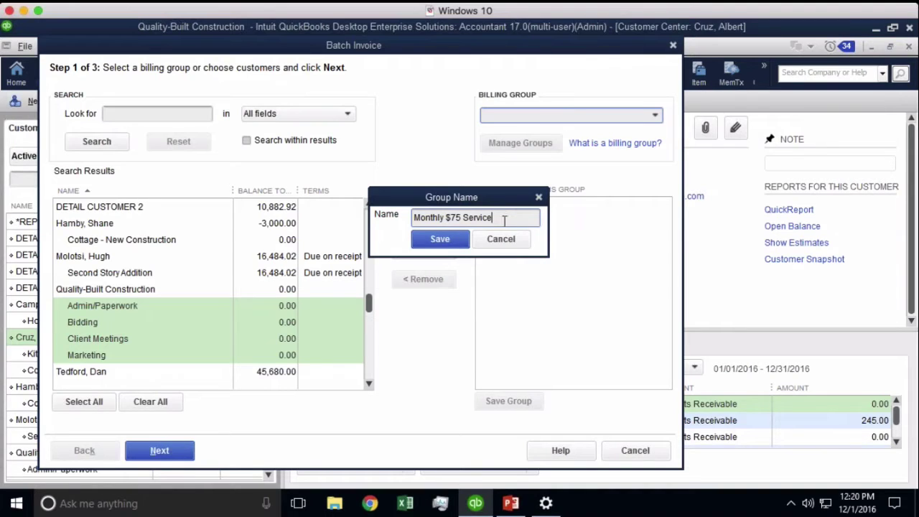
left_click(443, 239)
- Add the Second Story Addition, Cottage - New Construction and Addition jobs to the group
left_click_drag(587, 119, 483, 119)
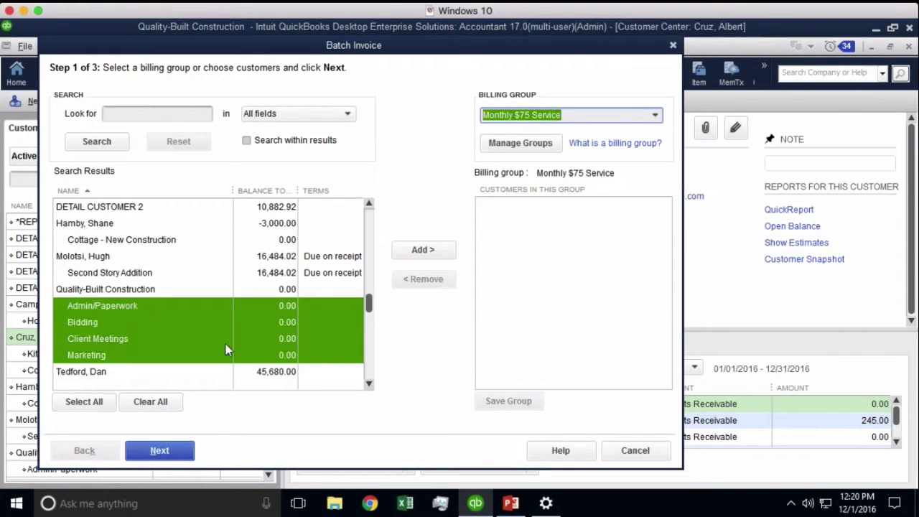
left_click(113, 275)
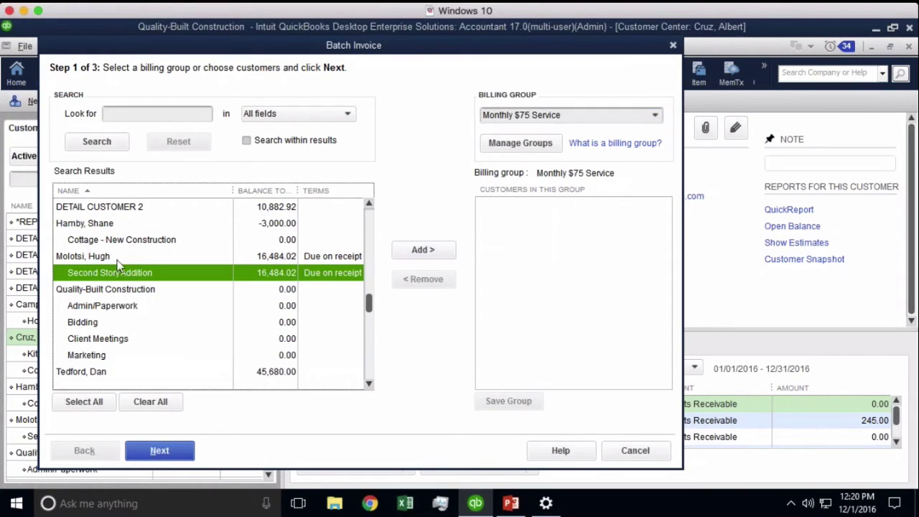
left_click(108, 240, "ctrl")
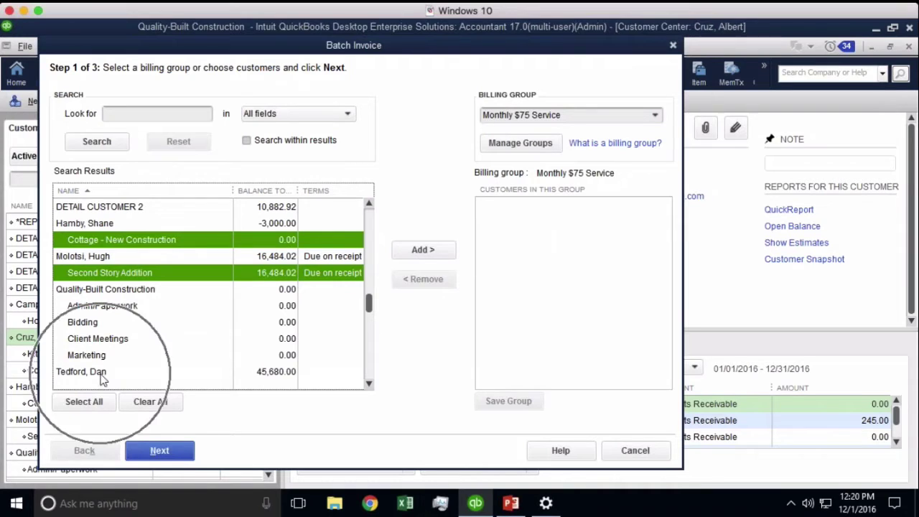
scroll(101, 377, "down", 1)
left_click(98, 340, "ctrl")
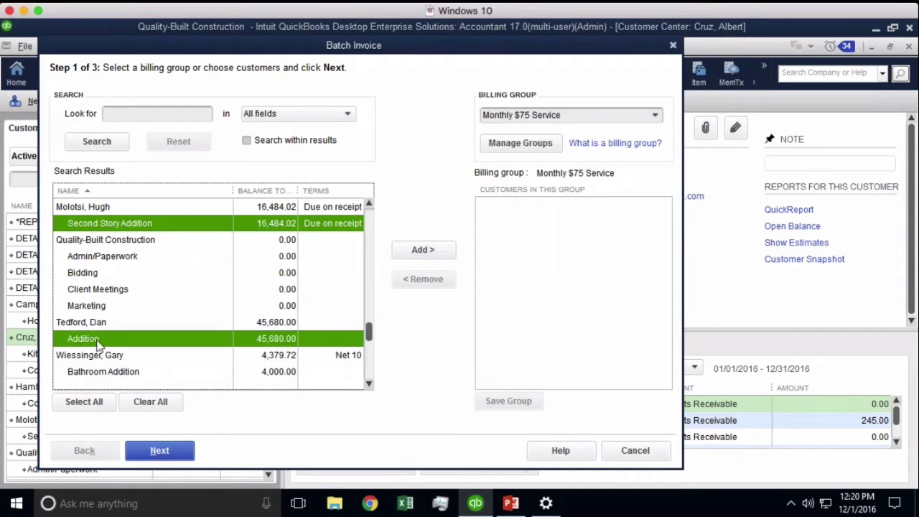
left_click(426, 252)
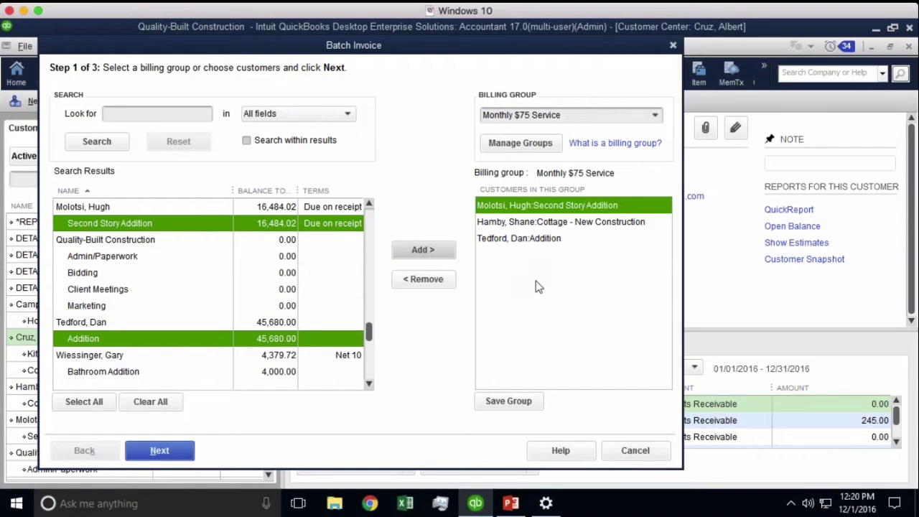
left_click(144, 109)
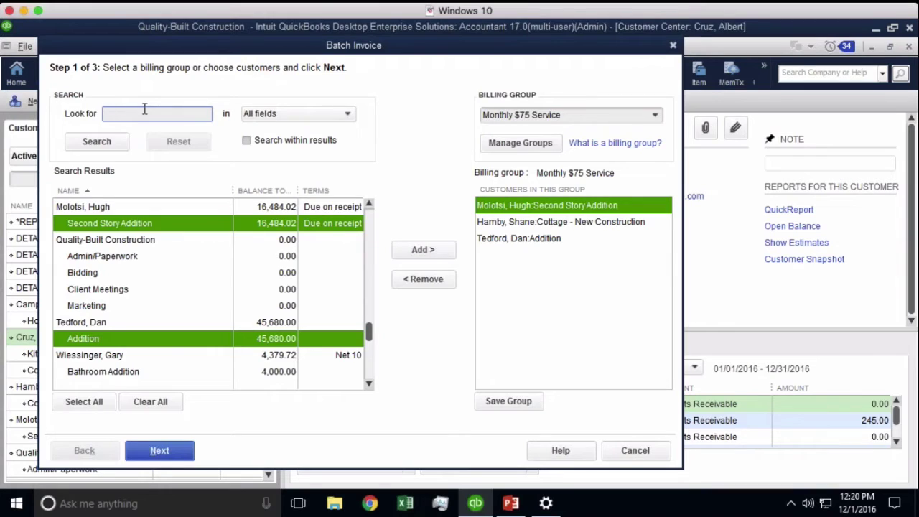
- Remove the three jobs from the Monthly $75 Service group
left_click(293, 113)
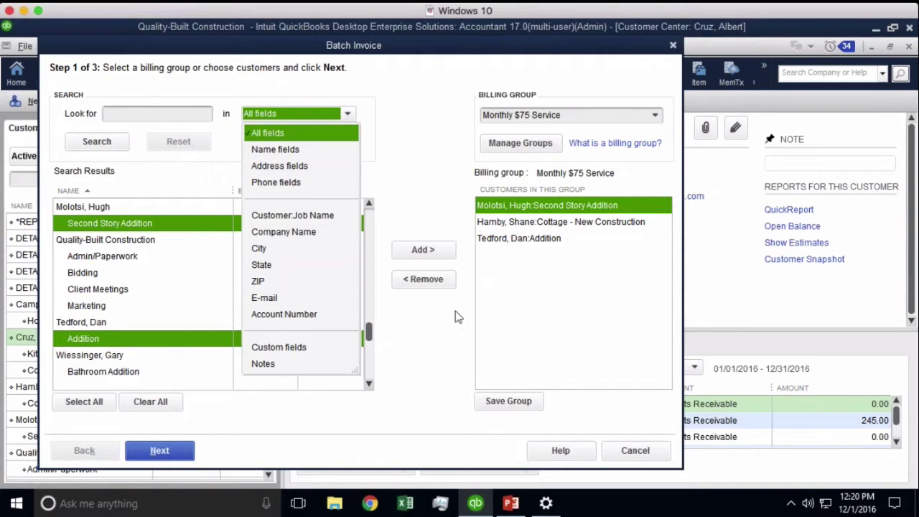
left_click(444, 285)
left_click(444, 286)
left_click(444, 285)
- Search the State field for CA and add all matching customers to the group
left_click(301, 115)
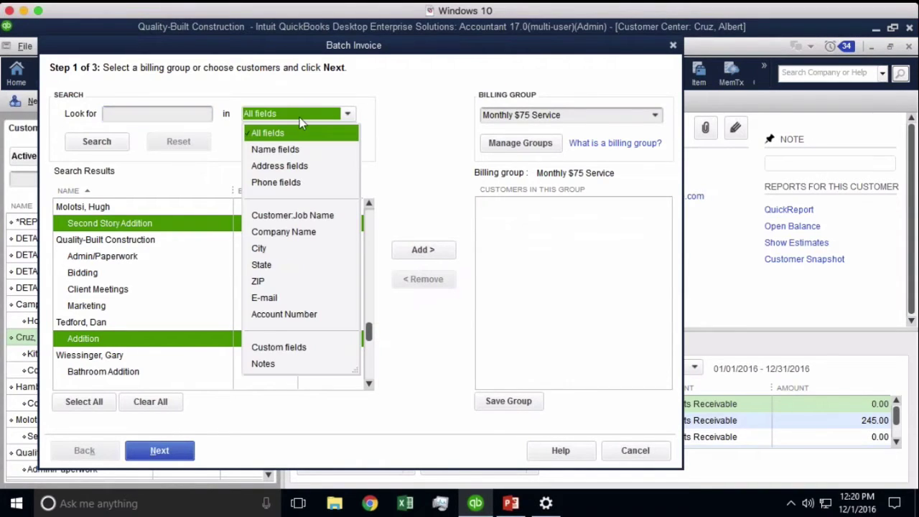
left_click(276, 267)
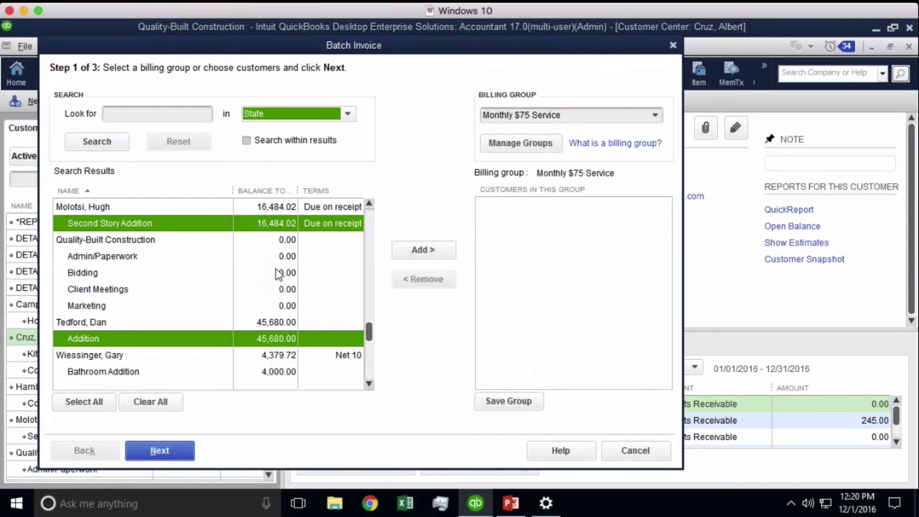
left_click(165, 113)
type("CO")
key("BackSpace")
type("A")
left_click(97, 140)
left_click_drag(368, 224, 377, 207)
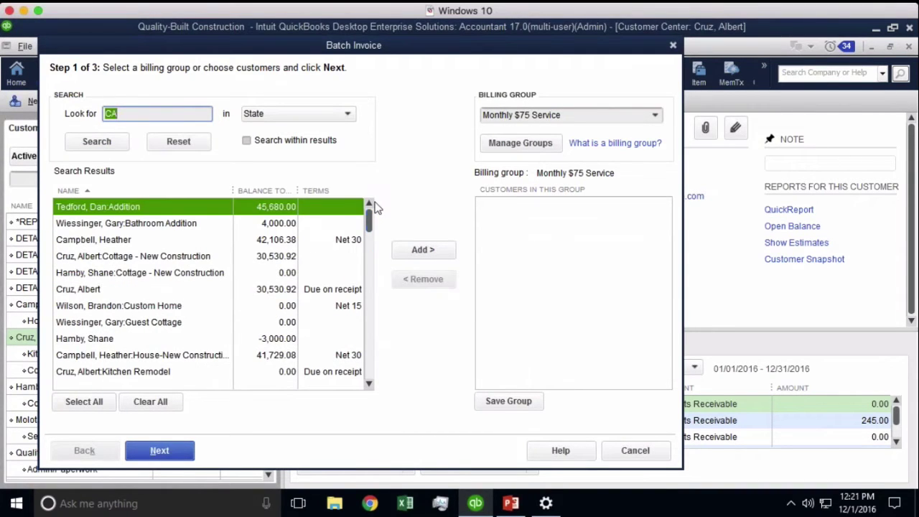
left_click(86, 402)
left_click(436, 250)
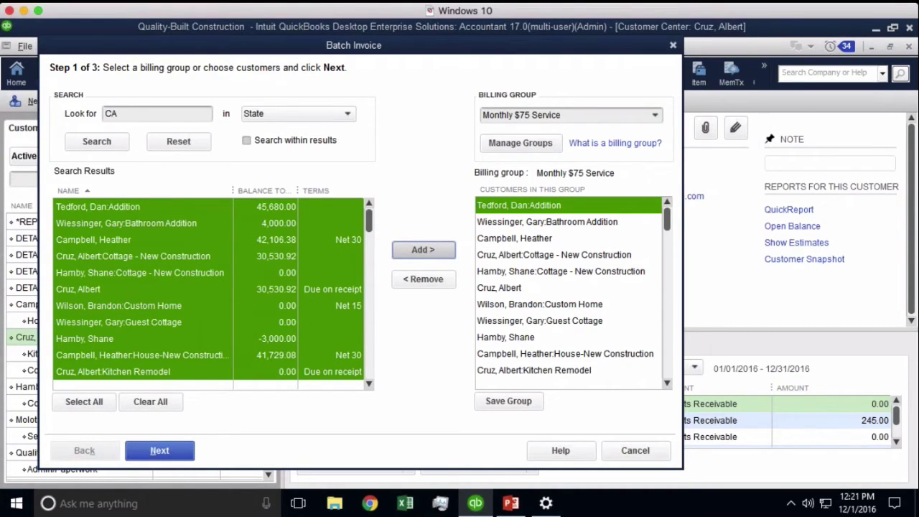
- Reset the search field to All fields and save the Monthly $75 Service group
left_click(272, 116)
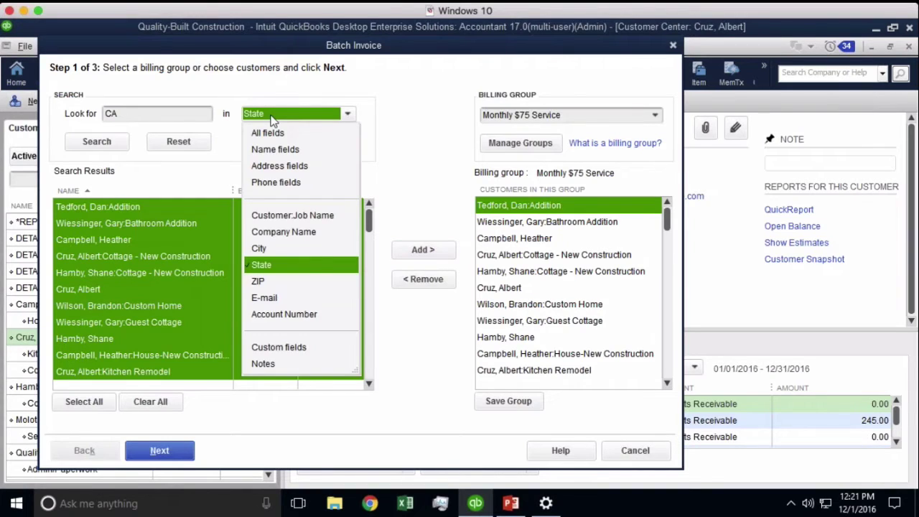
left_click(285, 133)
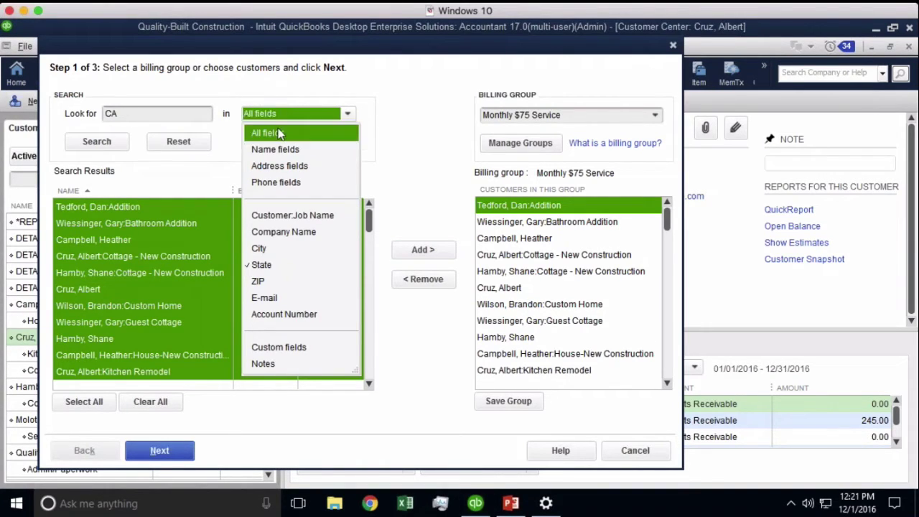
left_click(280, 134)
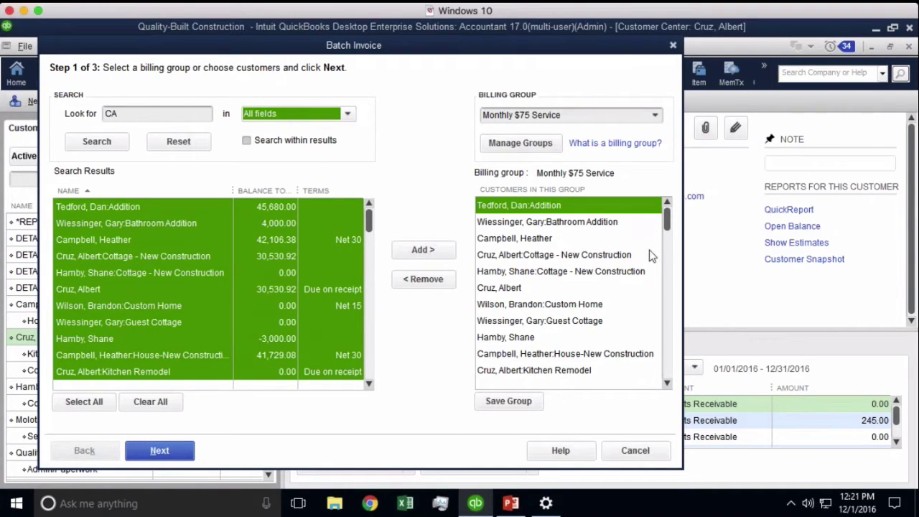
left_click_drag(668, 227, 685, 207)
left_click(506, 405)
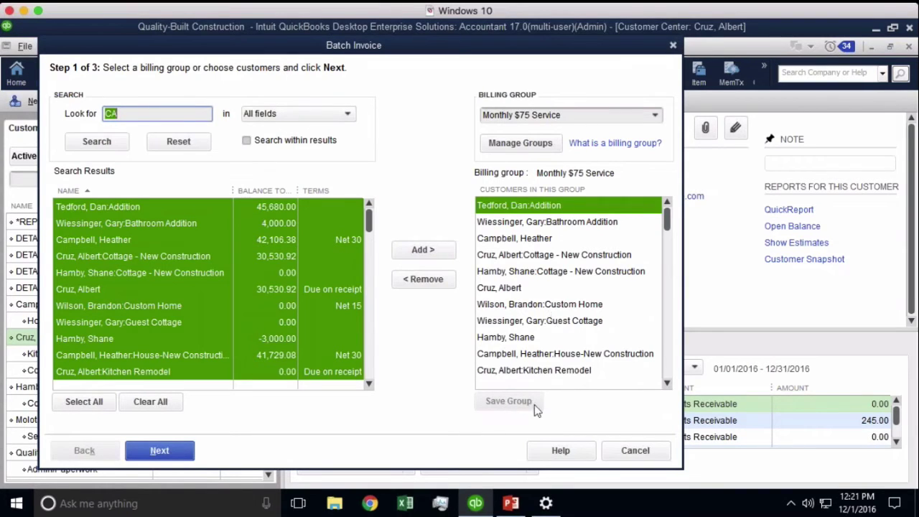
left_click(579, 115)
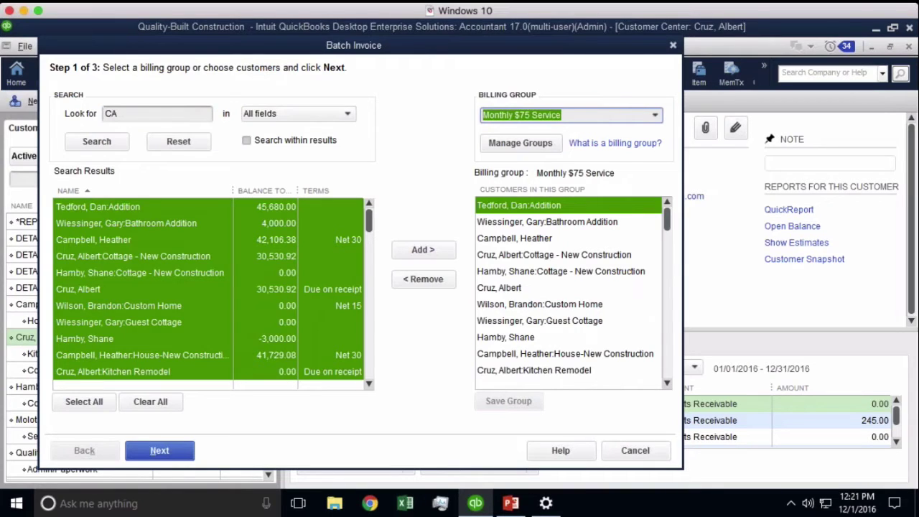
- Create and save a 'Monthly 125' billing group containing two customers
left_click(628, 121)
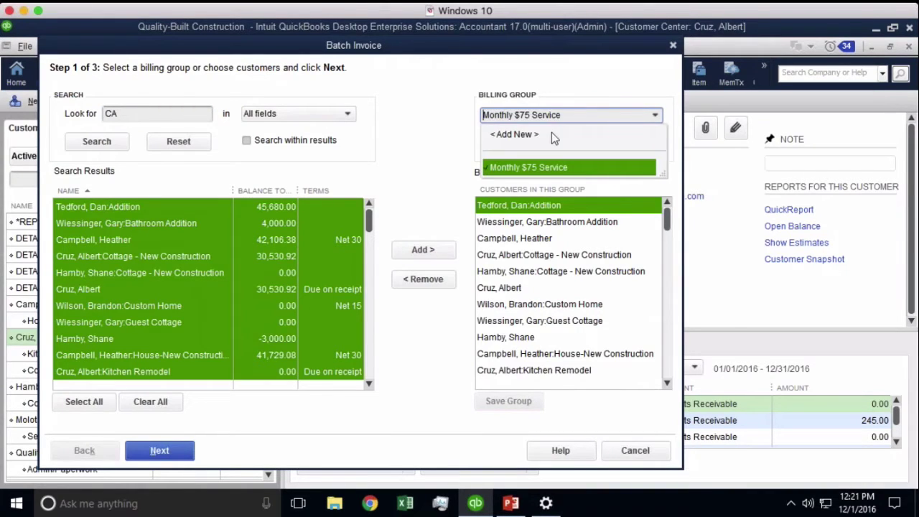
left_click(551, 132)
type("Monthly 1")
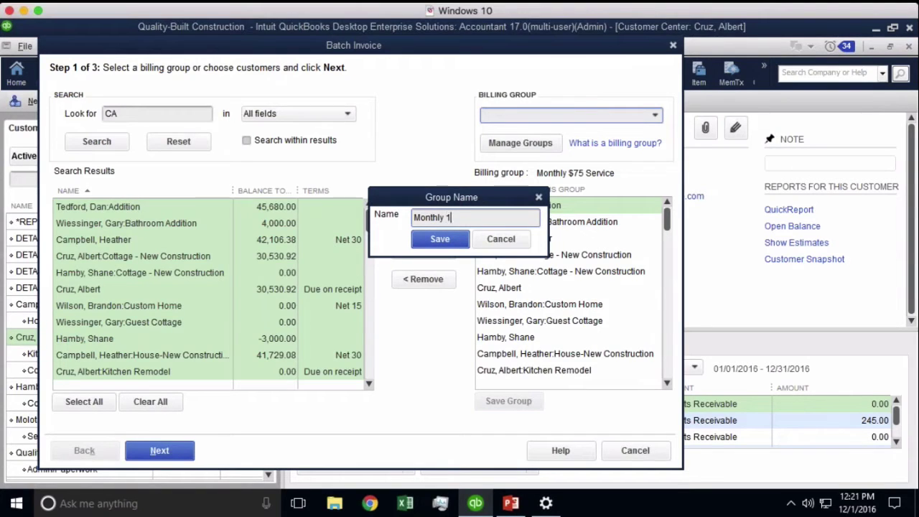
type("25")
left_click(439, 238)
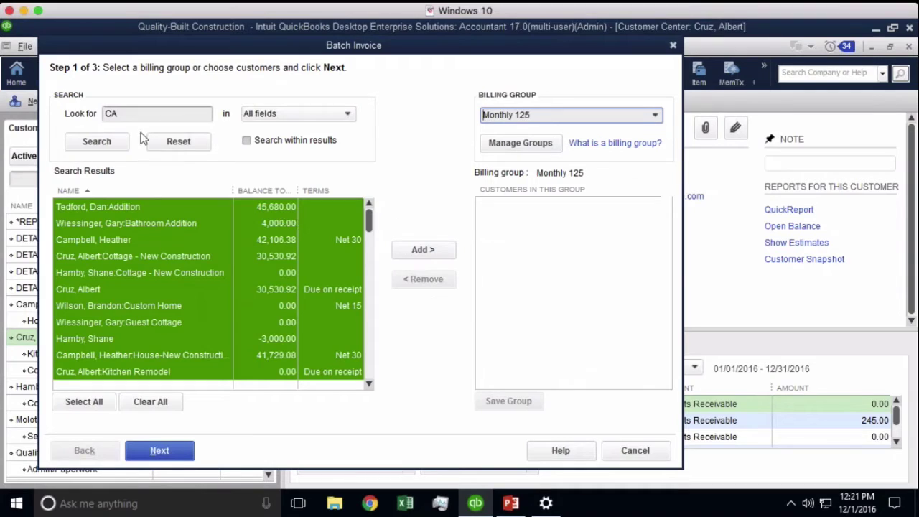
left_click(179, 142)
left_click(115, 354)
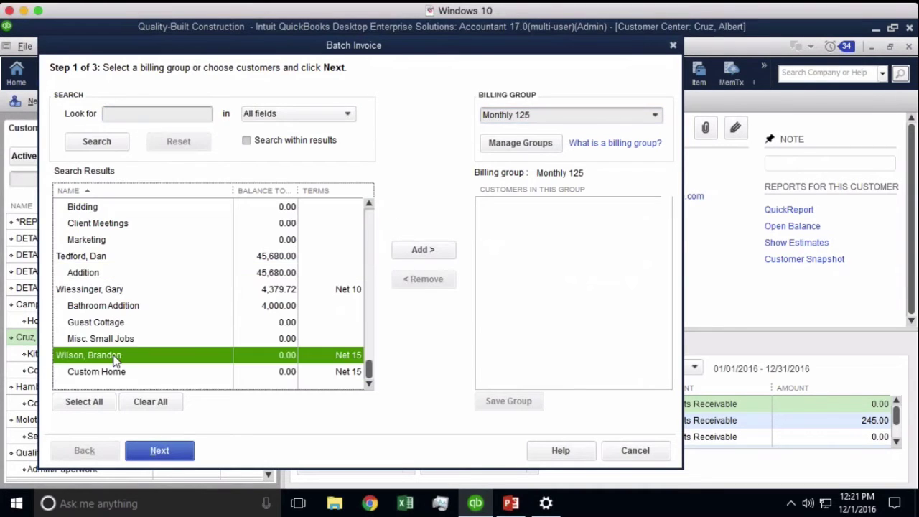
left_click(117, 290, "ctrl")
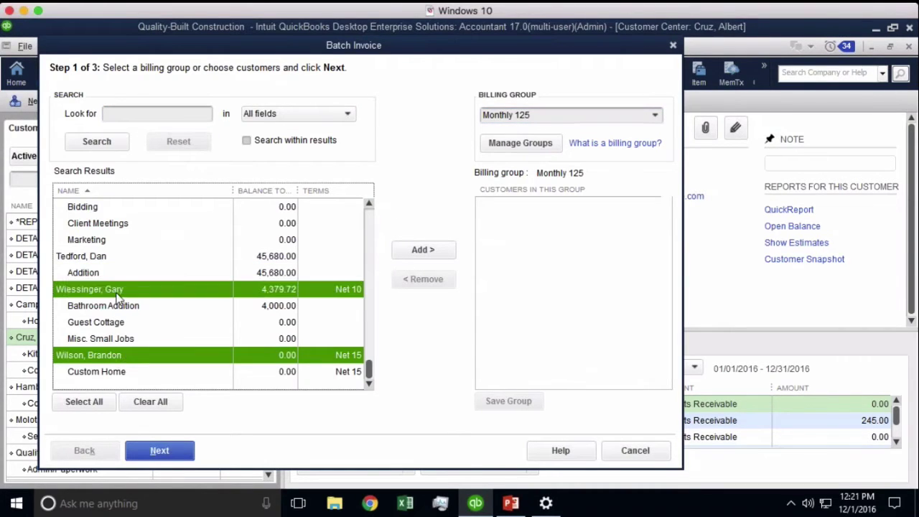
left_click(413, 253)
left_click(517, 407)
- Review both groups, then choose Monthly $75 Service and advance to the line-items step
left_click(659, 116)
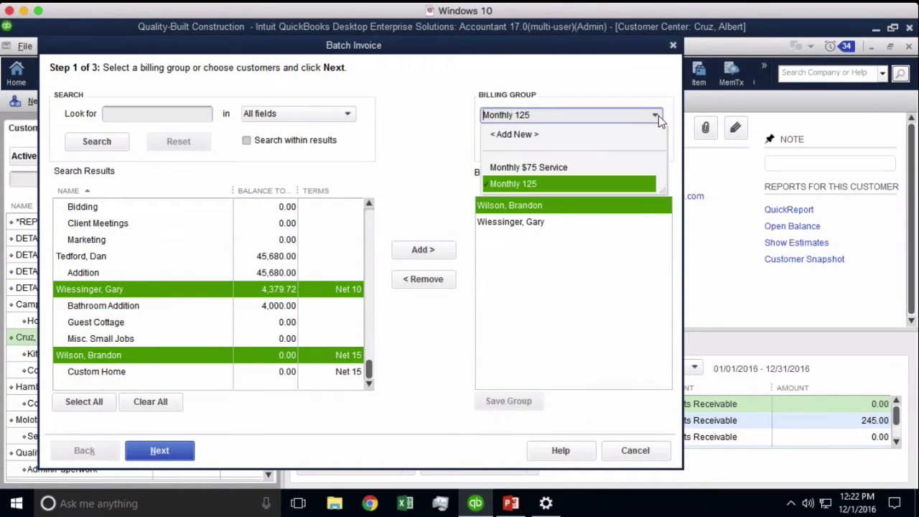
left_click(539, 168)
left_click(654, 116)
left_click(545, 183)
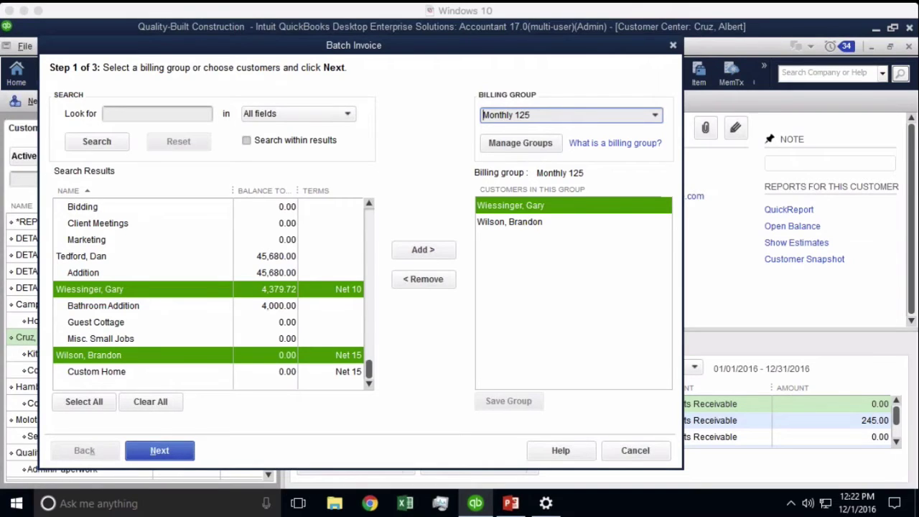
left_click(525, 223)
left_click(530, 206)
left_click(523, 220)
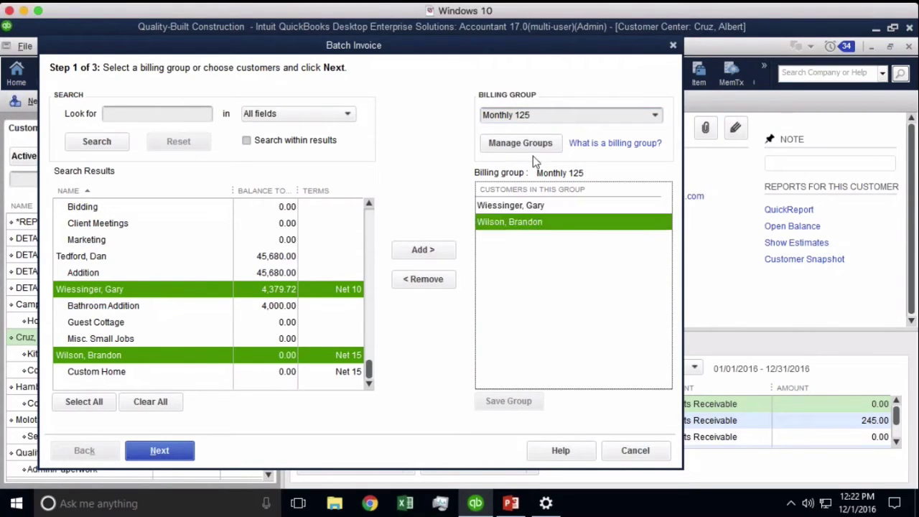
left_click(655, 115)
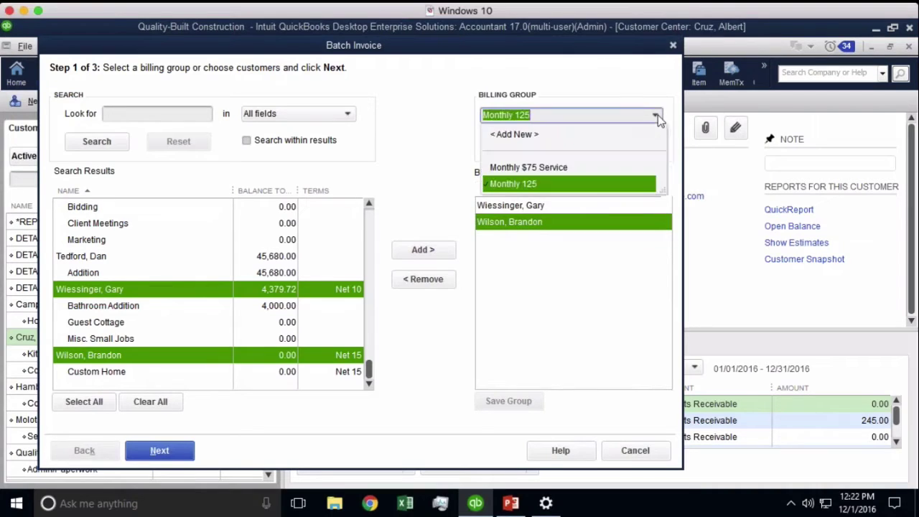
left_click(545, 166)
left_click(178, 450)
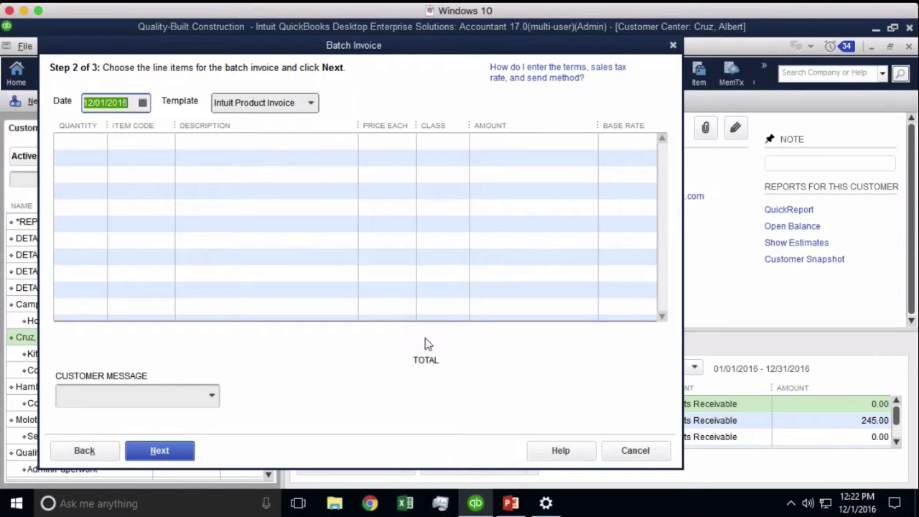
- Apply the Intuit Professional Invoice template to the batch invoice's first line
left_click(78, 141)
left_click(264, 144)
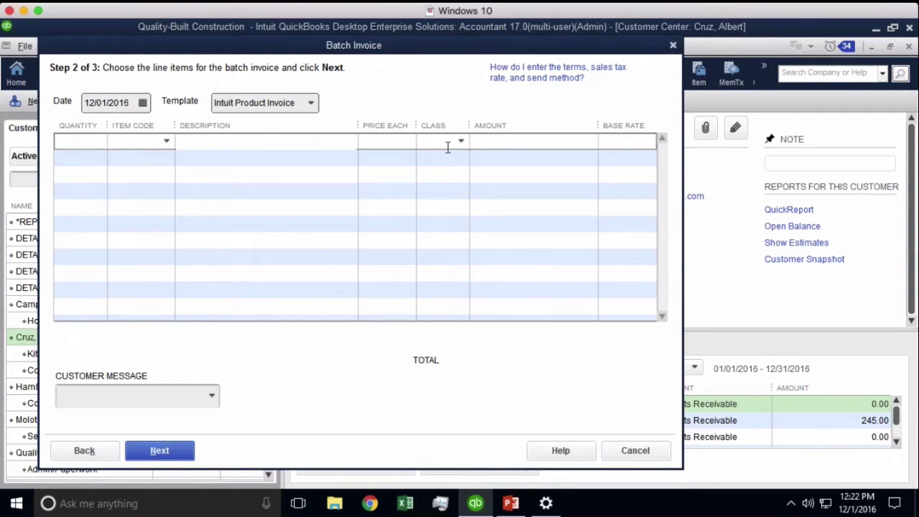
left_click(311, 103)
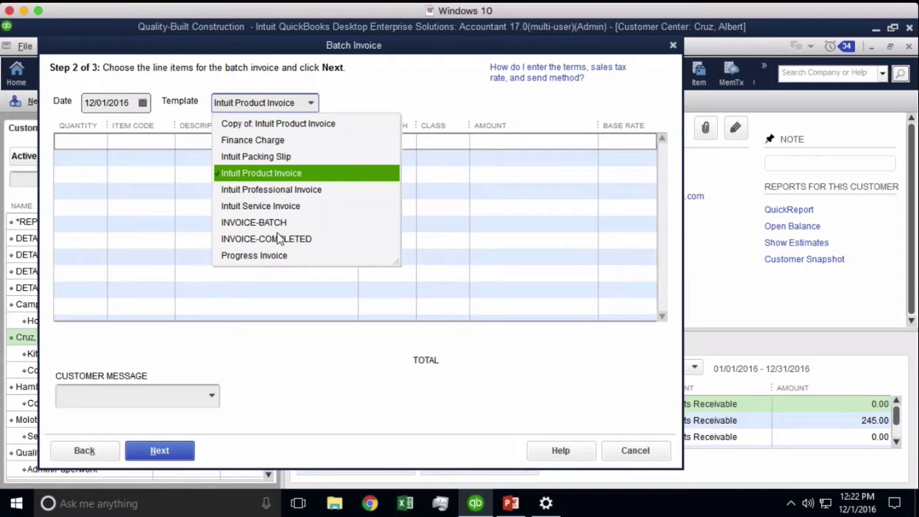
left_click(277, 190)
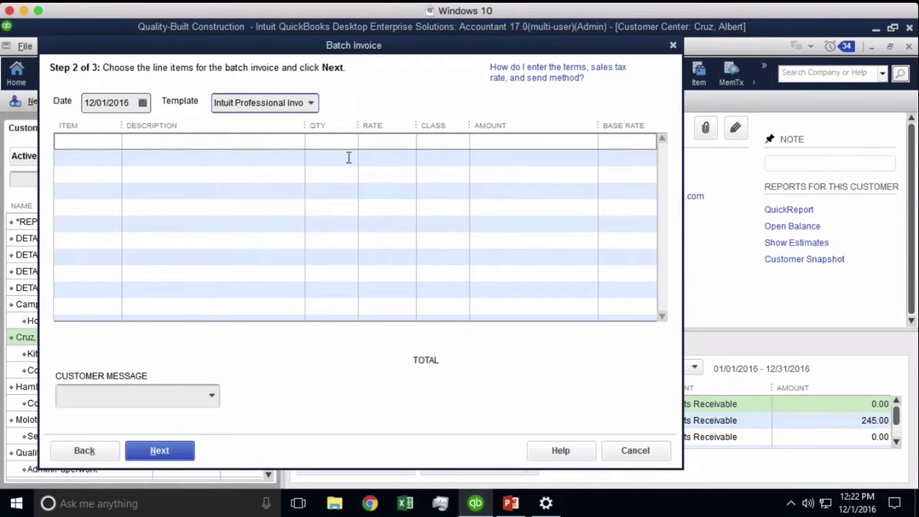
left_click(312, 104)
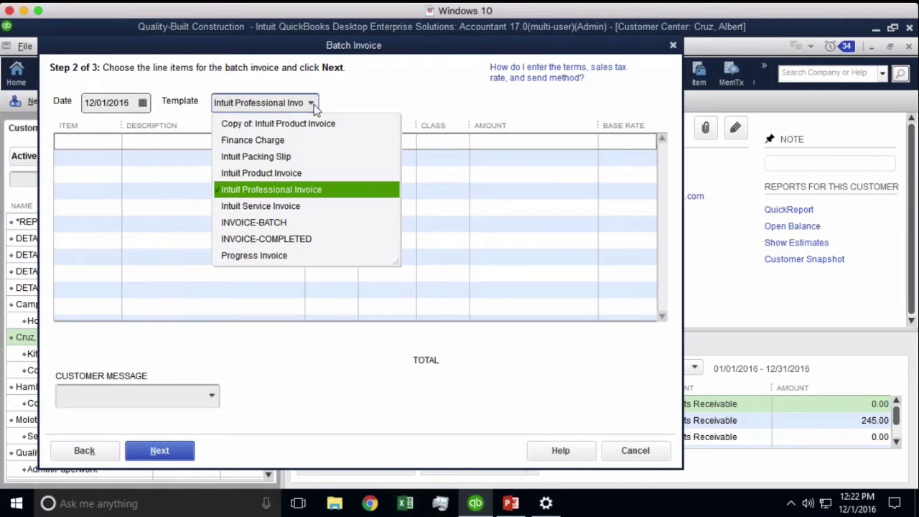
left_click(280, 190)
left_click(191, 140)
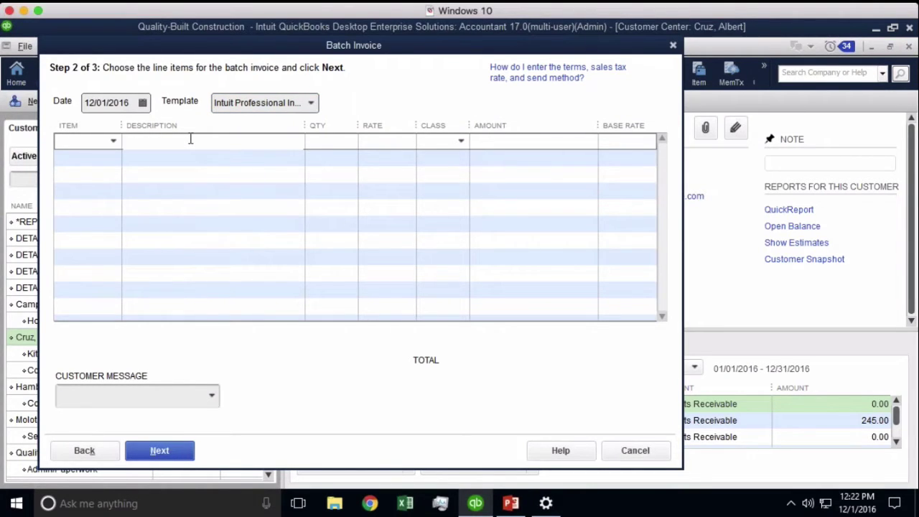
- Try the Copy of: Intuit Product Invoice template, then settle on INVOICE-BATCH
left_click(312, 105)
left_click(289, 124)
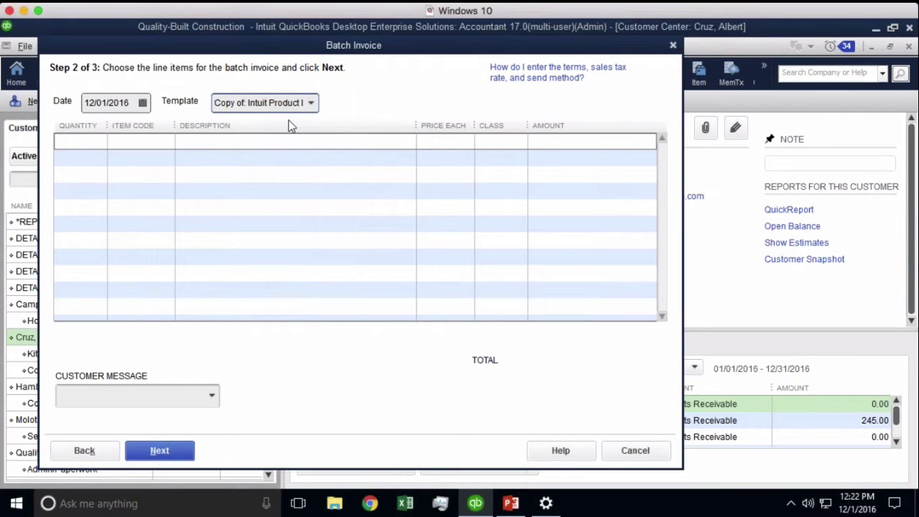
left_click(315, 109)
left_click(314, 109)
left_click(314, 105)
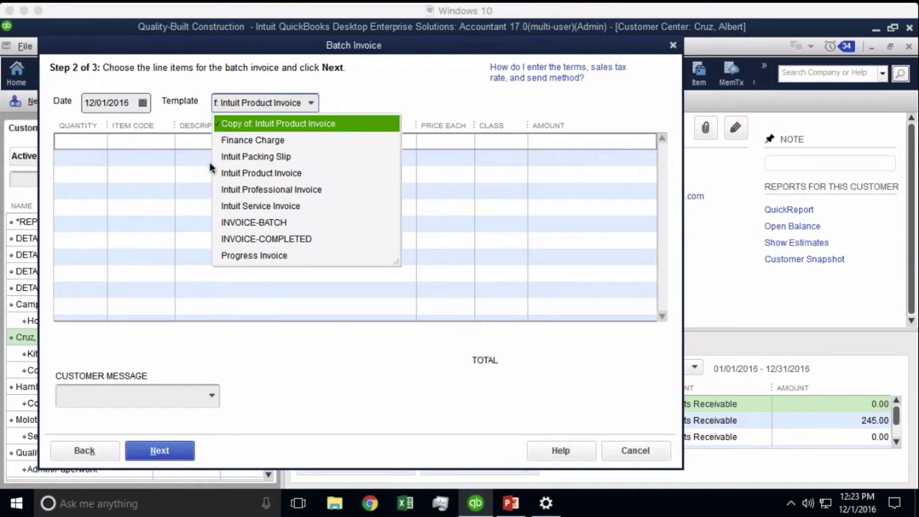
left_click(289, 227)
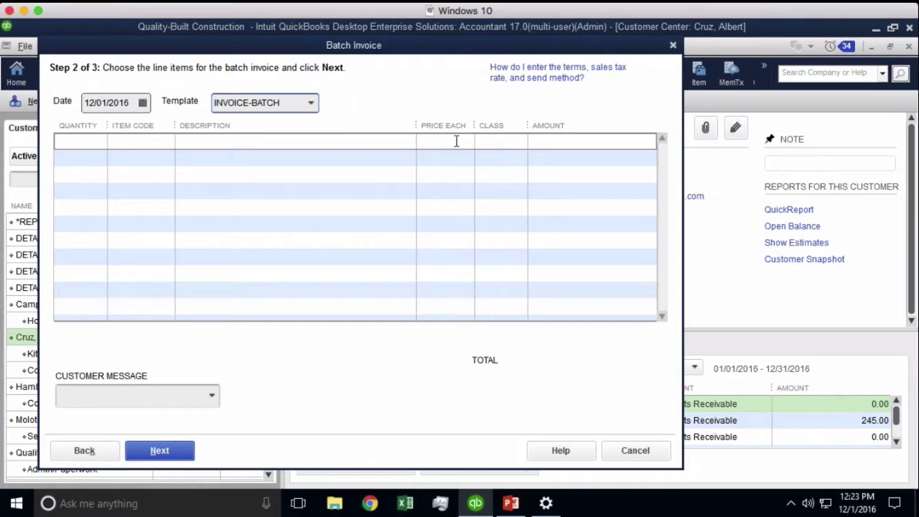
- Set the first line's item code to 22 Specialty
left_click(151, 137)
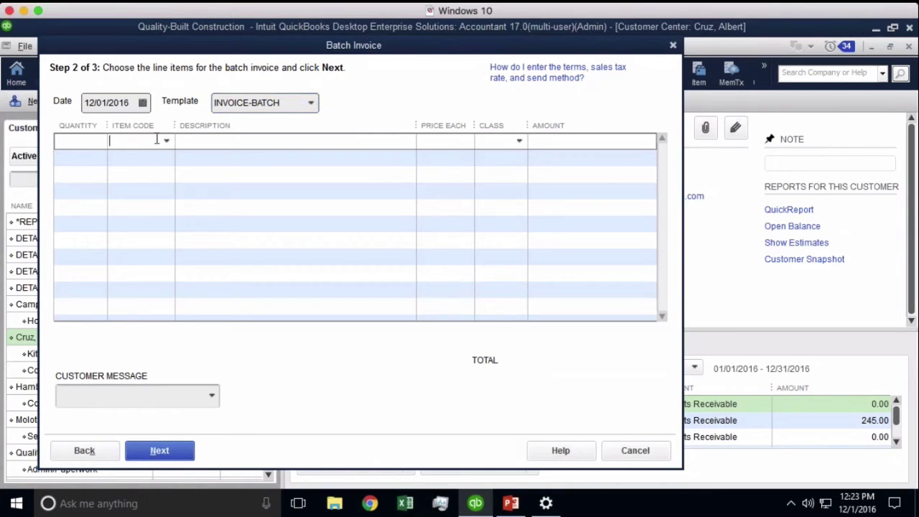
left_click(166, 141)
scroll(227, 355, "down", 1)
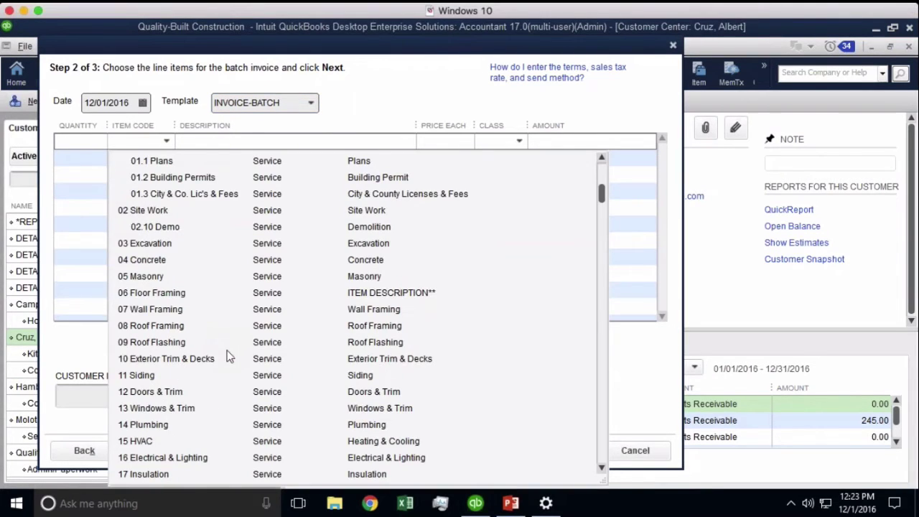
scroll(176, 319, "down", 1)
scroll(165, 362, "down", 5)
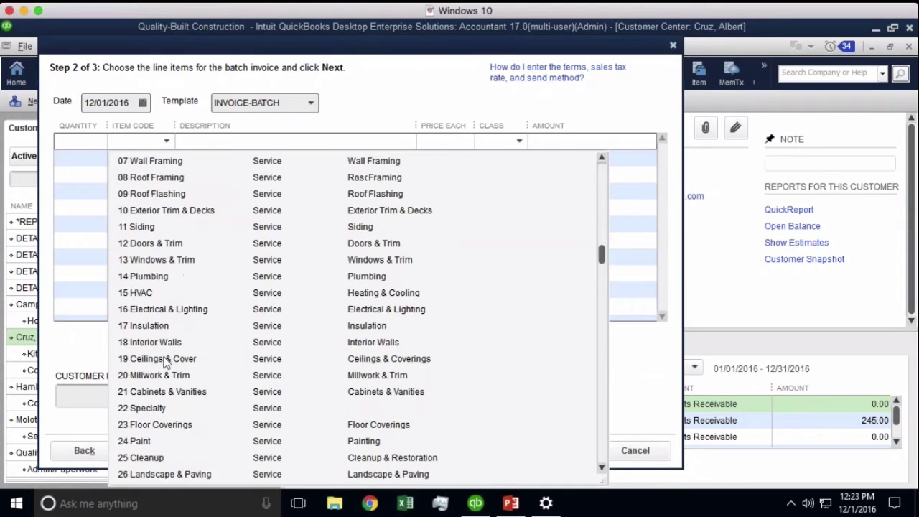
scroll(165, 363, "down", 3)
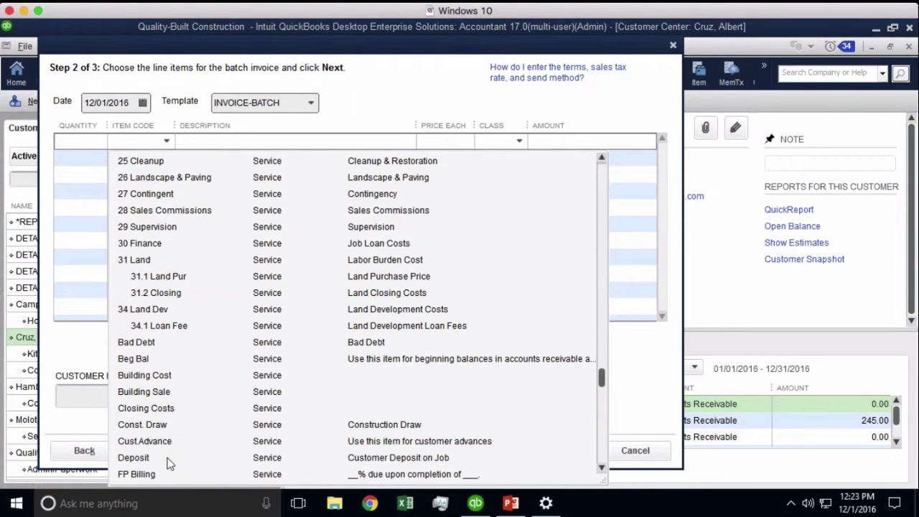
scroll(172, 390, "down", 4)
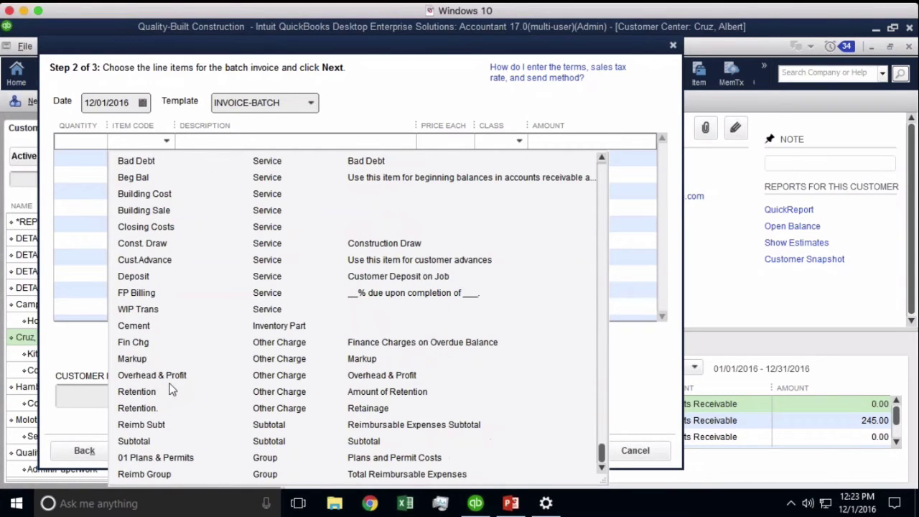
scroll(171, 388, "up", 1)
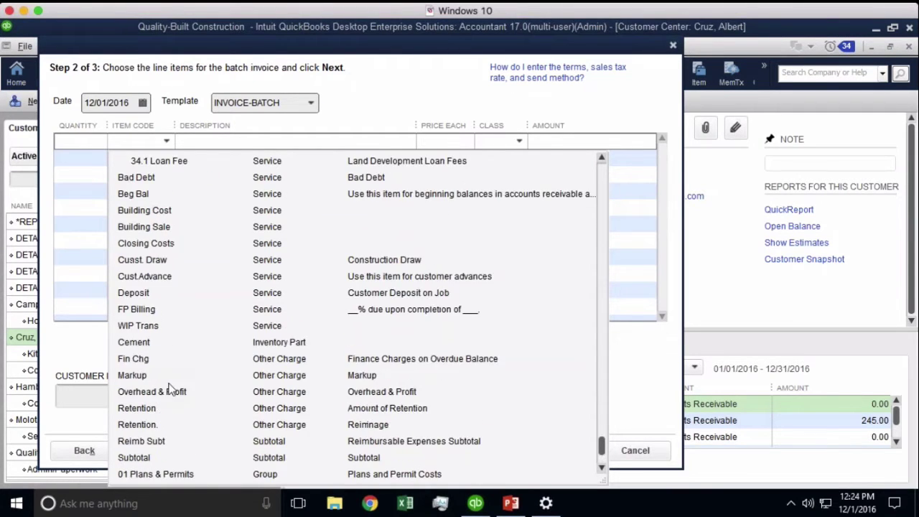
scroll(171, 388, "up", 5)
left_click(150, 223)
- Describe the line as '$75 monthly service of your home' priced at 75
left_click(216, 146)
type("$74")
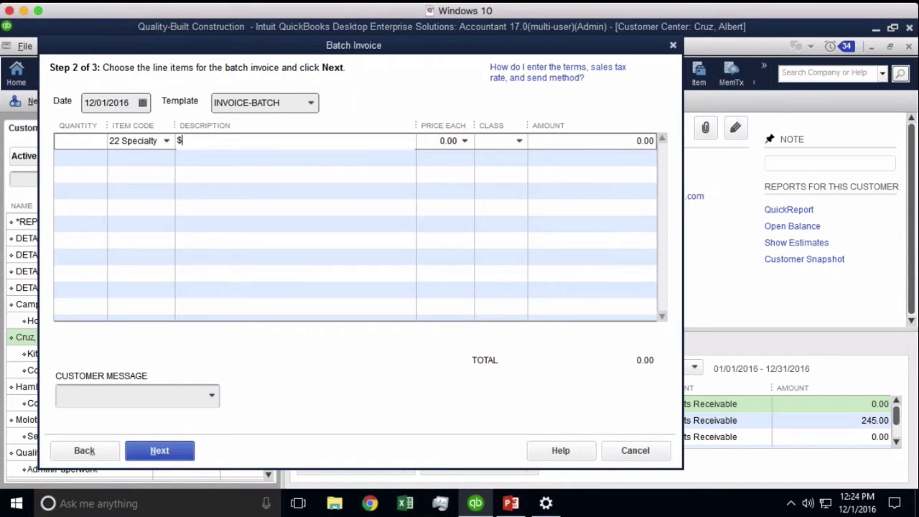
key("BackSpace")
type("5 monthly se")
type("rvci")
key("BackSpace")
key("BackSpace")
type("ice of your home")
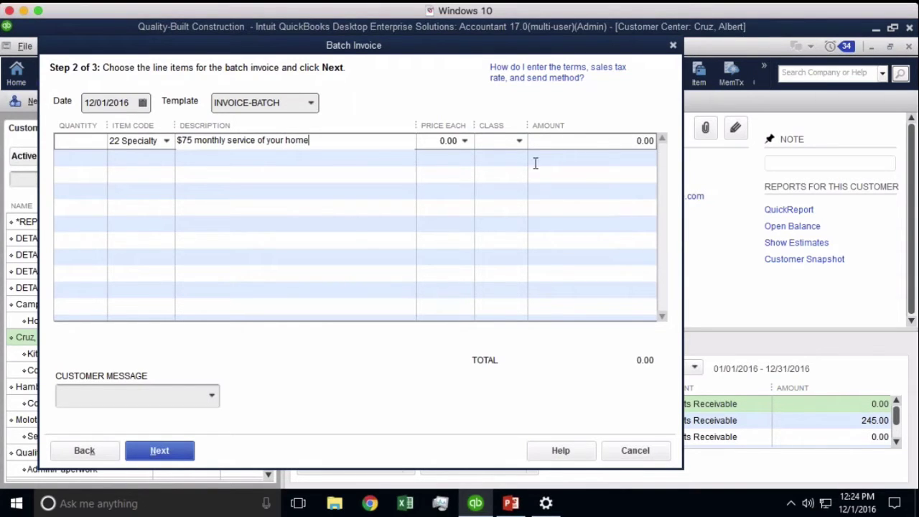
key("Tab")
type("75")
key("Tab")
- Accept the price-level notice and assign the Revenue - Job Related class
left_click(460, 287)
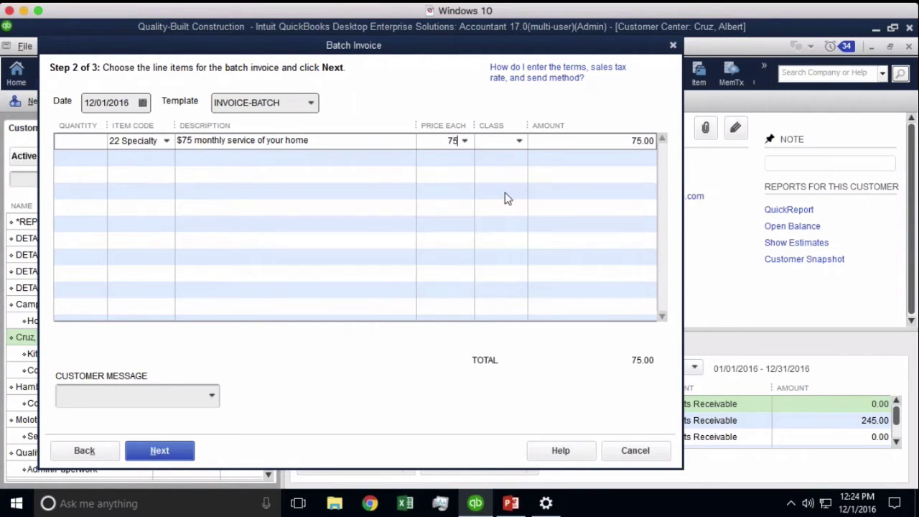
left_click(519, 142)
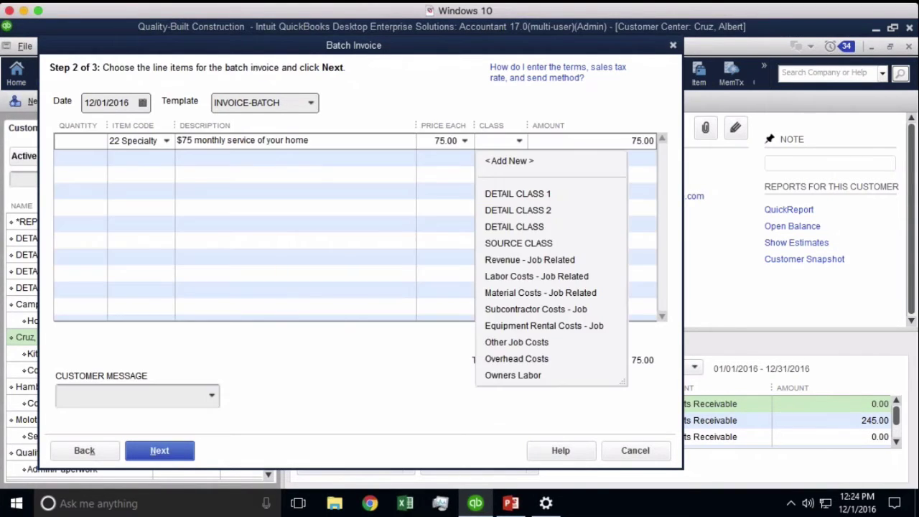
left_click(529, 259)
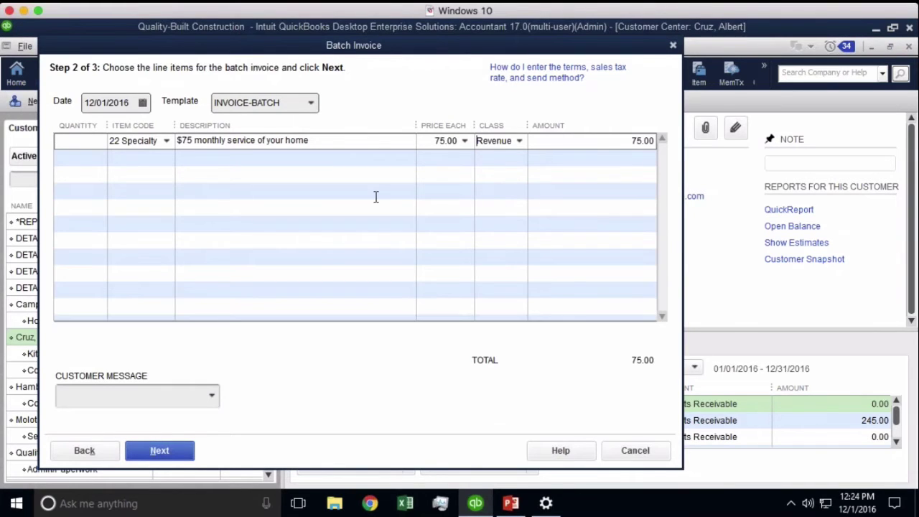
left_click(218, 394)
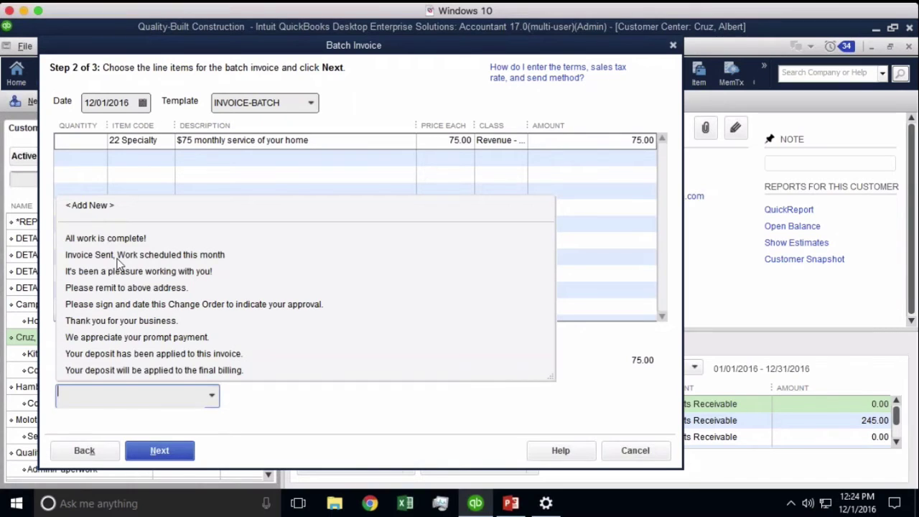
- Add the 'Invoice Sent, Work scheduled this month' message and proceed to the step-3 invoice review
left_click(118, 261)
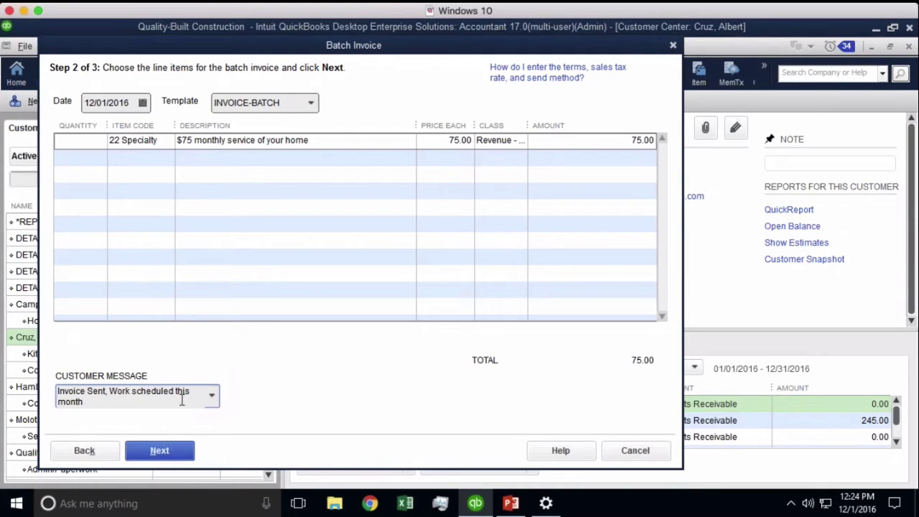
left_click_drag(147, 402, 57, 401)
left_click(102, 406)
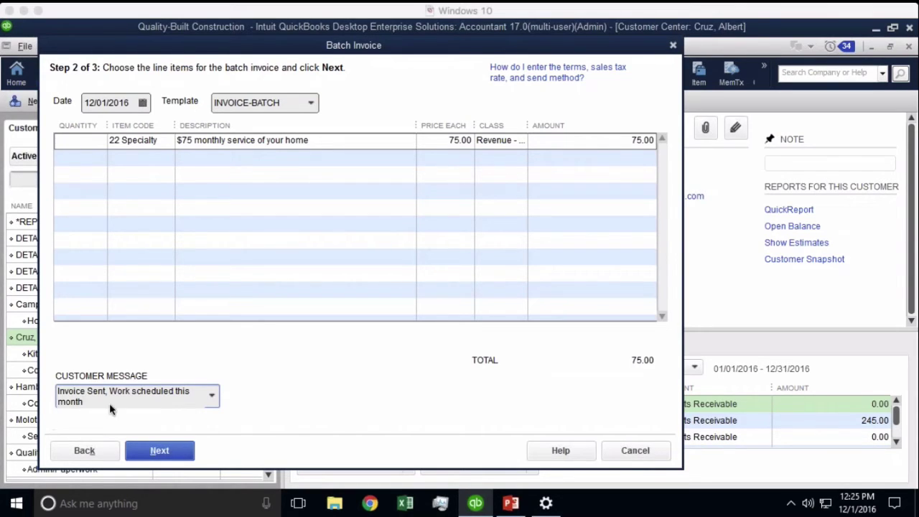
left_click_drag(109, 402, 16, 386)
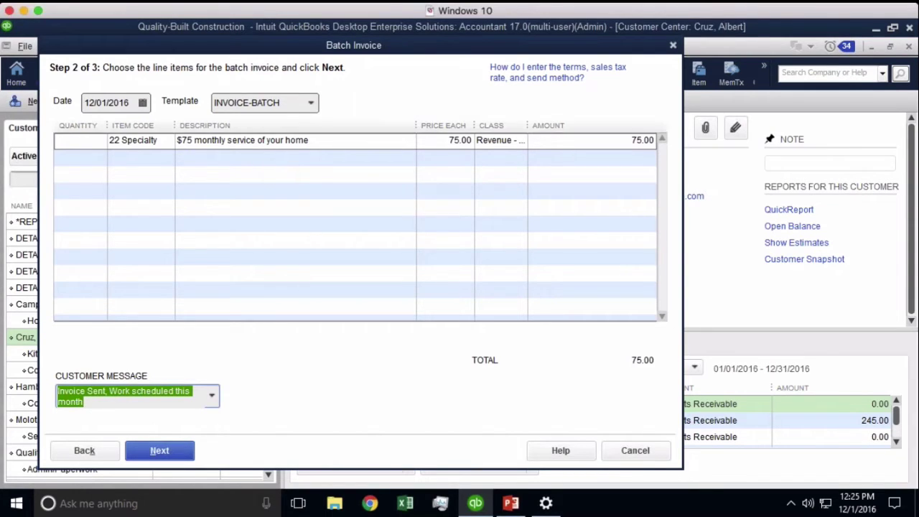
left_click(114, 104)
left_click(258, 102)
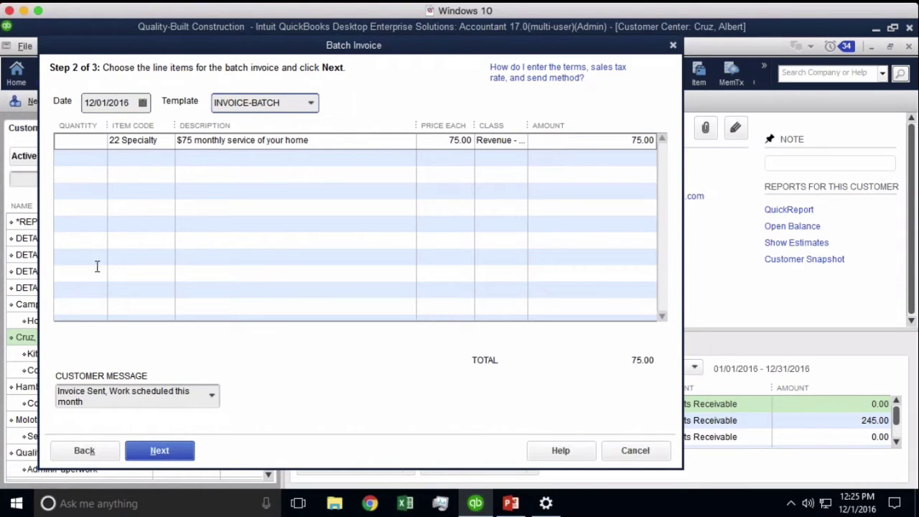
left_click(167, 451)
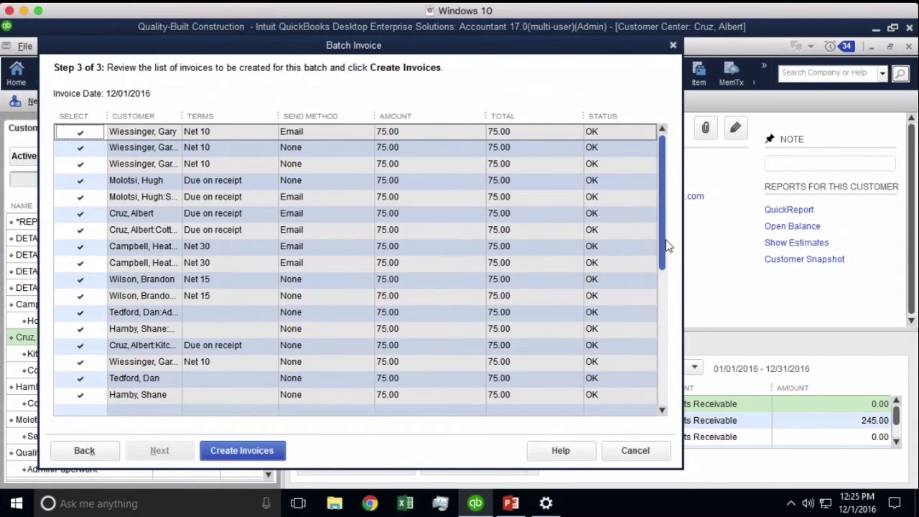
- Widen the Customer column so the full job names are visible
scroll(665, 242, "down", 2)
scroll(663, 236, "up", 2)
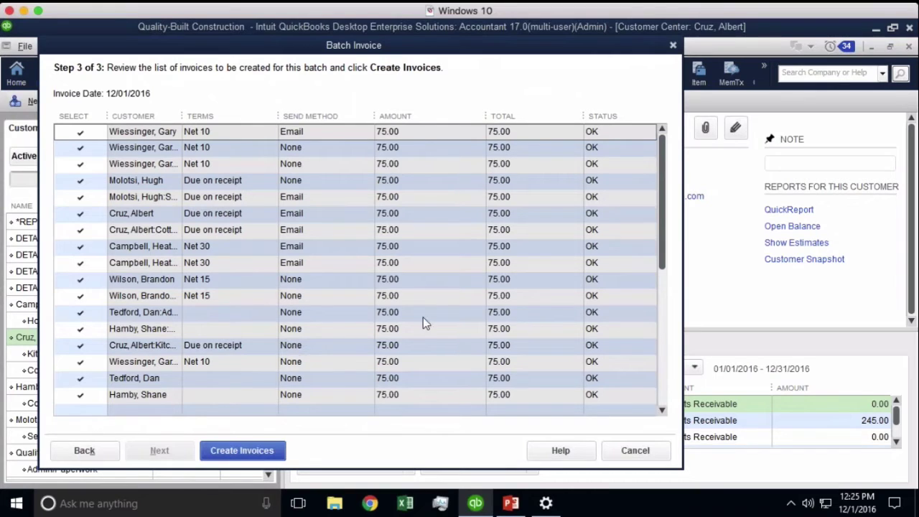
left_click_drag(660, 220, 665, 241)
left_click_drag(182, 116, 278, 118)
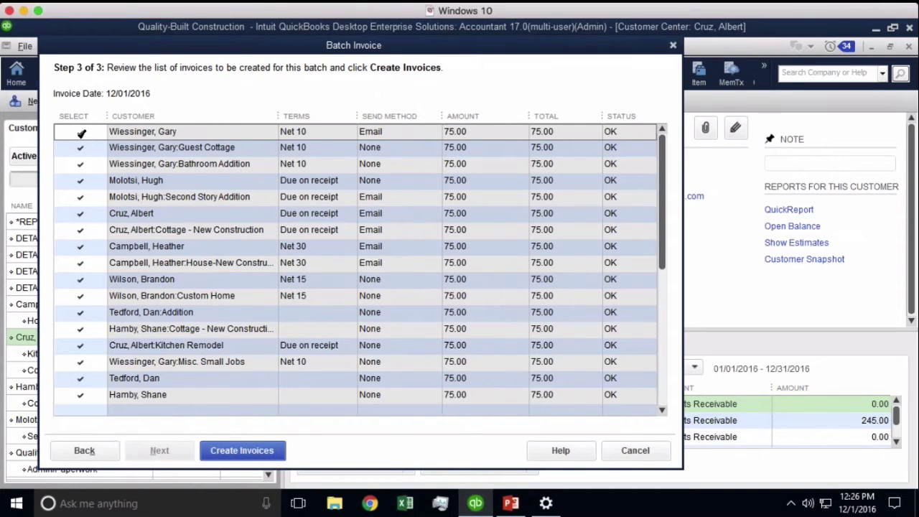
- Uncheck the five top-level customer rows, leaving their job rows selected
left_click(81, 133)
left_click(79, 185)
left_click(79, 215)
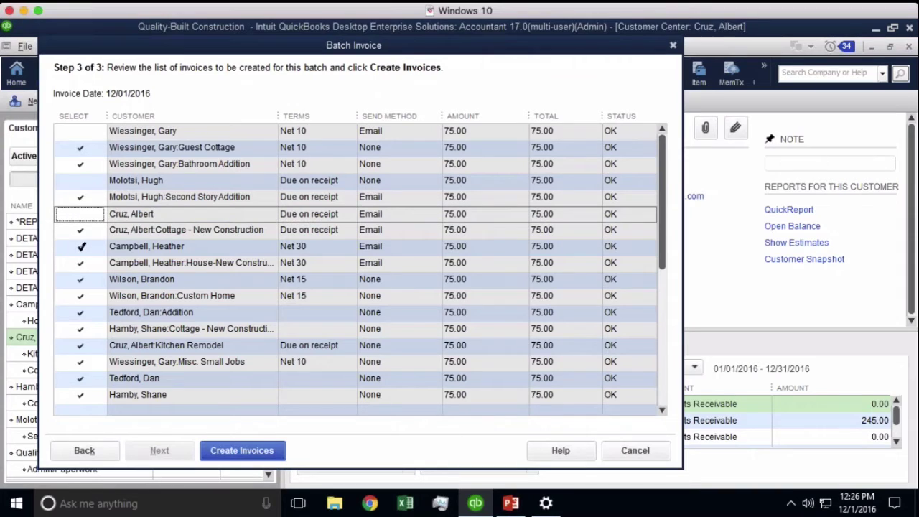
left_click(83, 247)
left_click(81, 280)
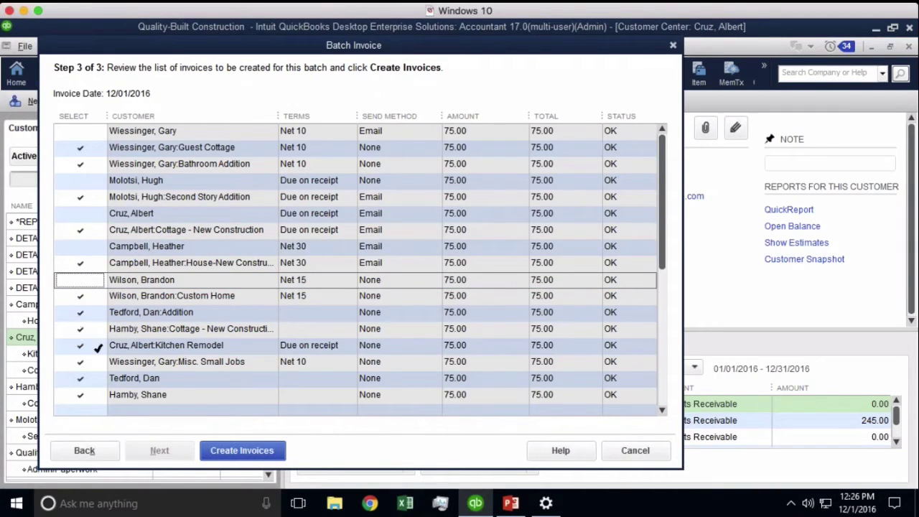
left_click(84, 450)
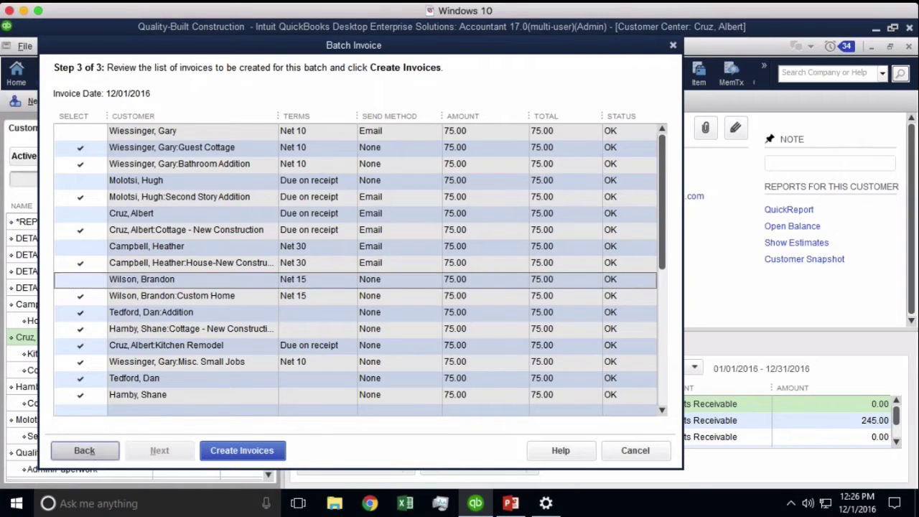
- Remove the first two customer-level entries from the Monthly $75 Service billing group
left_click(84, 450)
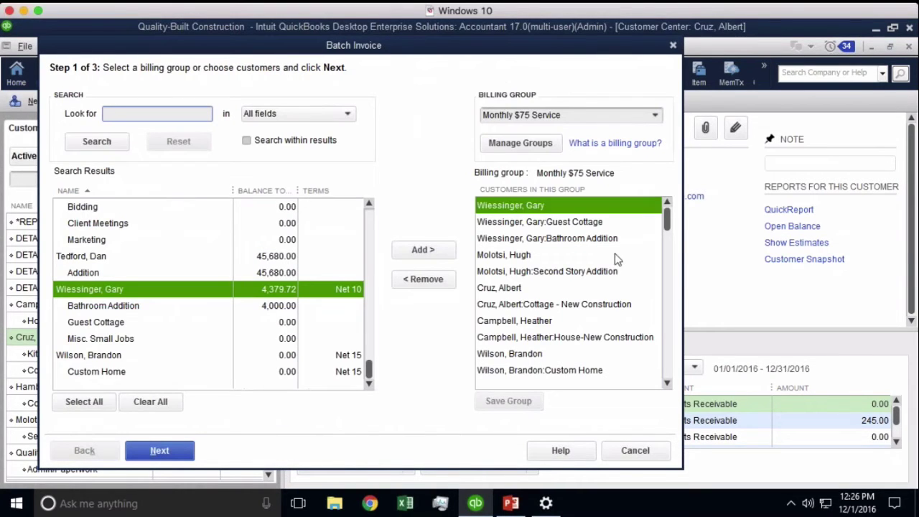
left_click(535, 220)
left_click(537, 207)
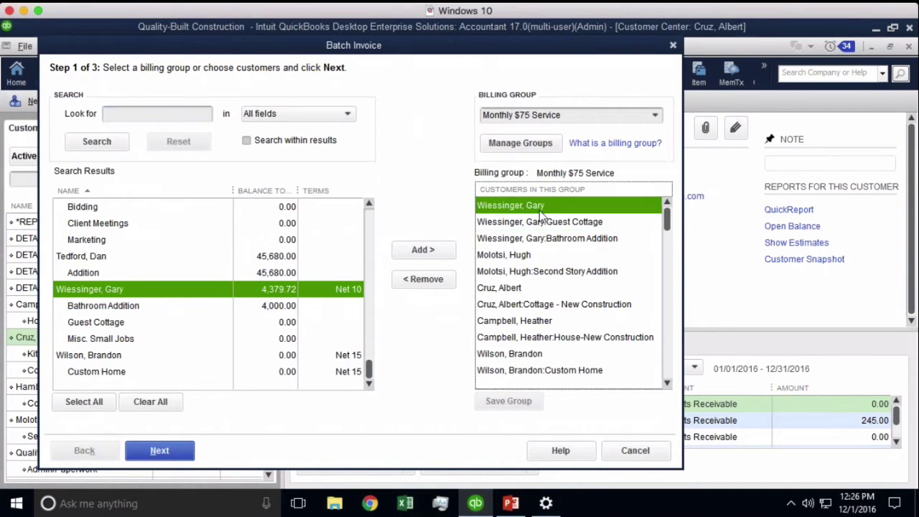
left_click(425, 280)
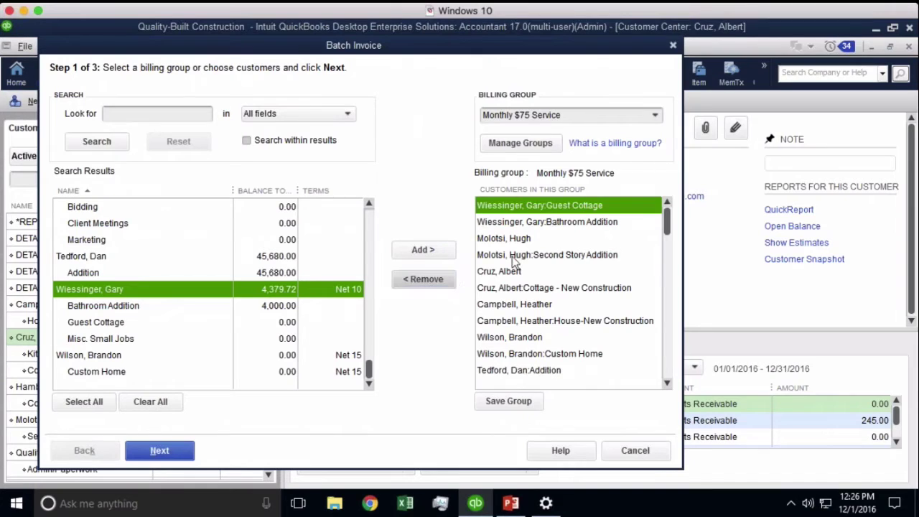
left_click(510, 240)
left_click(436, 278)
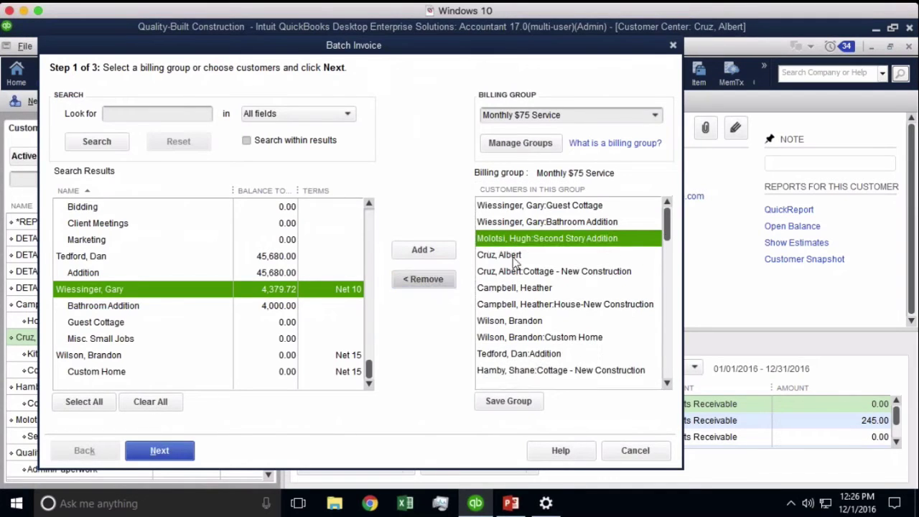
- Remove the remaining customer entries, advance the wizard, and save the billing group changes
left_click(503, 255)
left_click(434, 279)
left_click(434, 283)
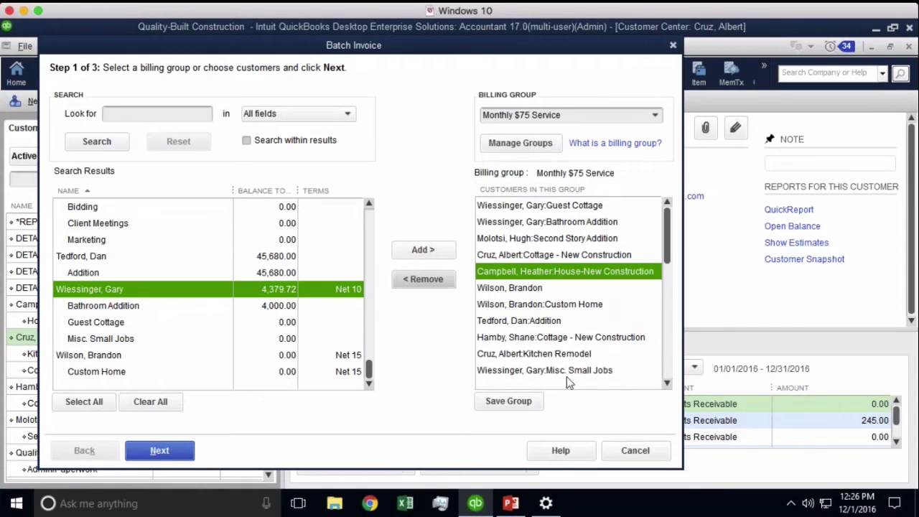
left_click(524, 292)
left_click(423, 283)
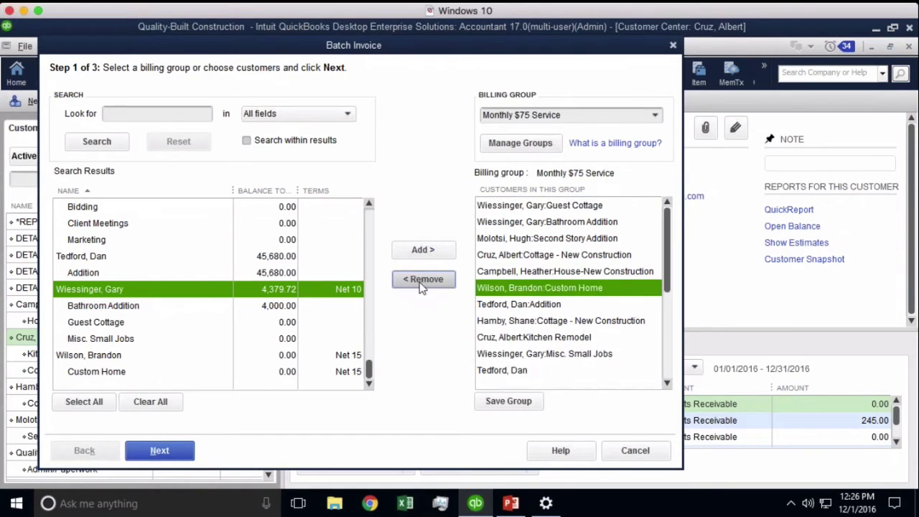
left_click(178, 452)
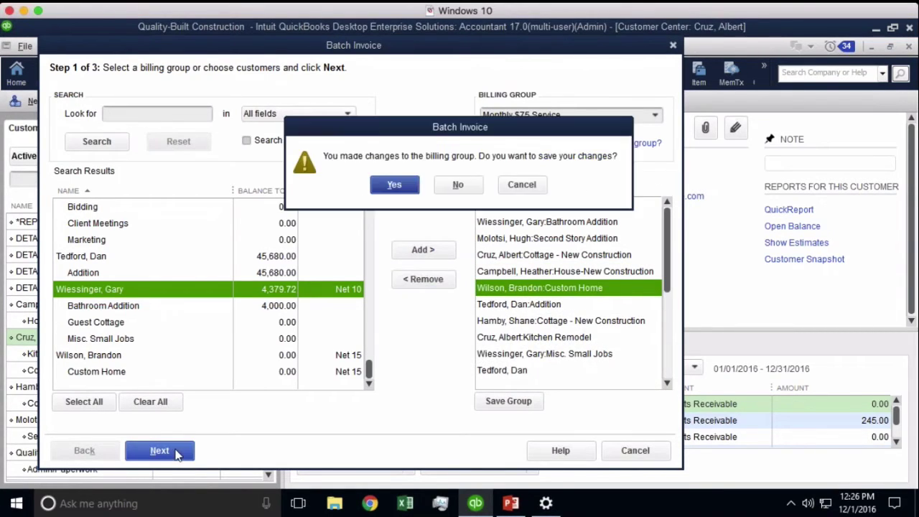
left_click(397, 185)
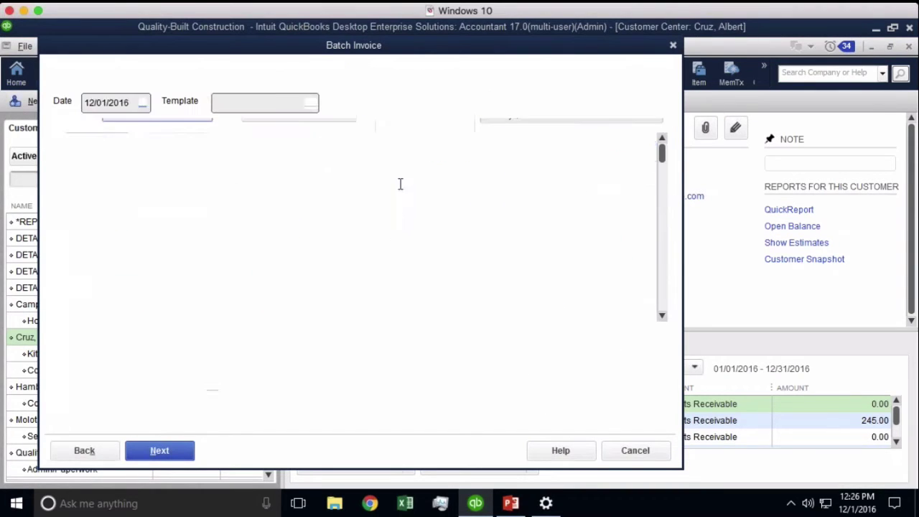
- Advance to Step 3 to review the twelve 75.00 invoices dated 12/01/2016
left_click(167, 455)
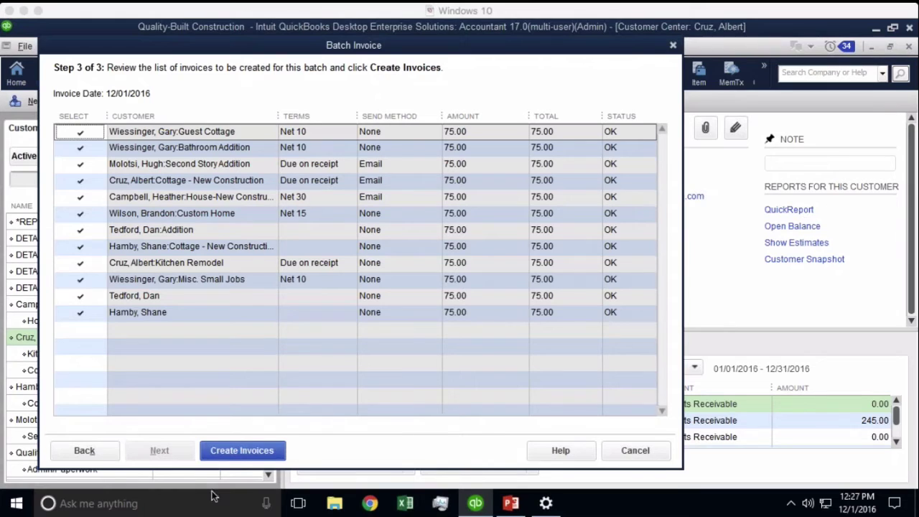
- Create the 12 batch invoices, close Send Forms without emailing, and close the summary
left_click(237, 450)
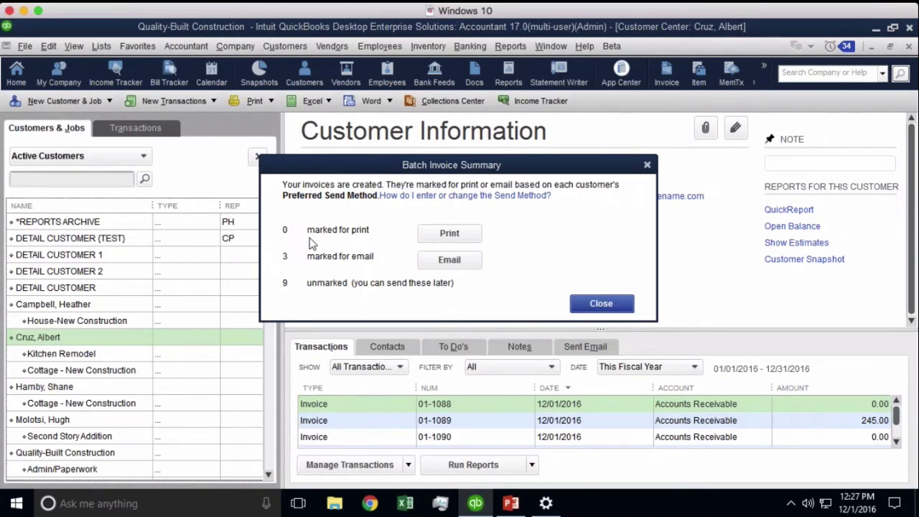
left_click(451, 267)
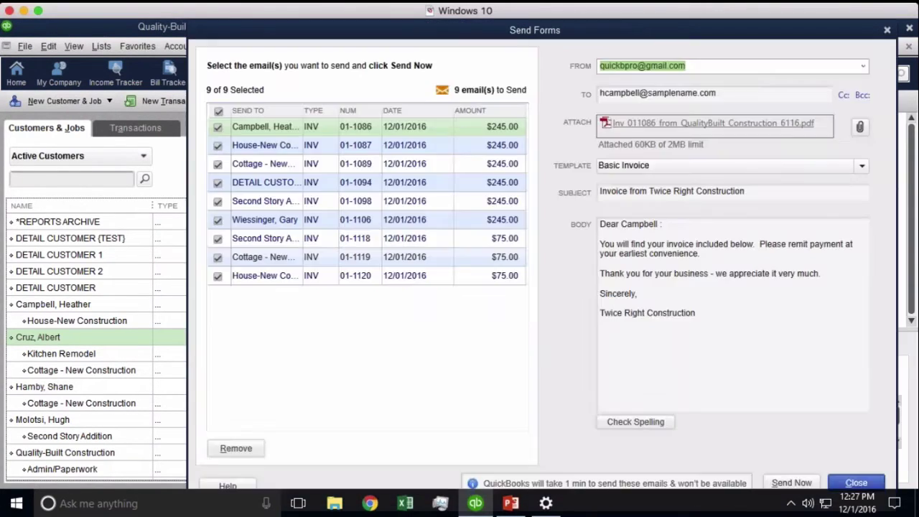
left_click_drag(560, 30, 375, 29)
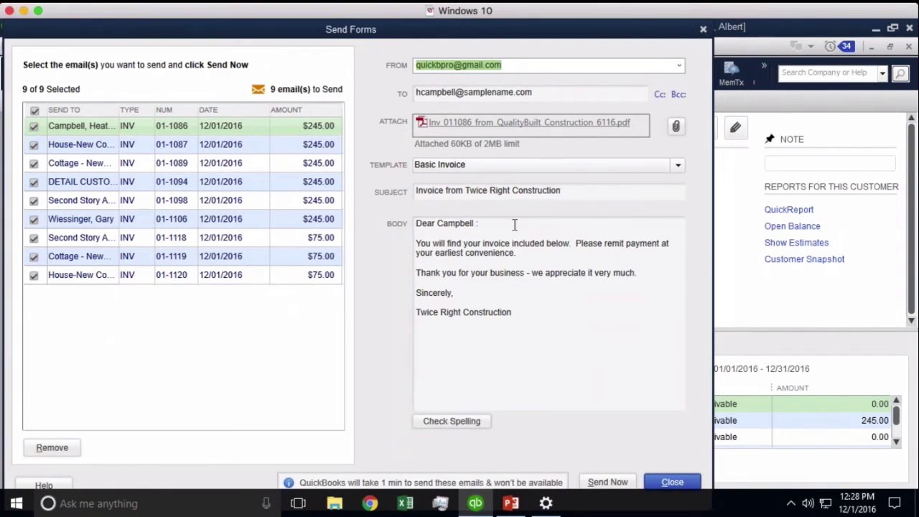
left_click(703, 29)
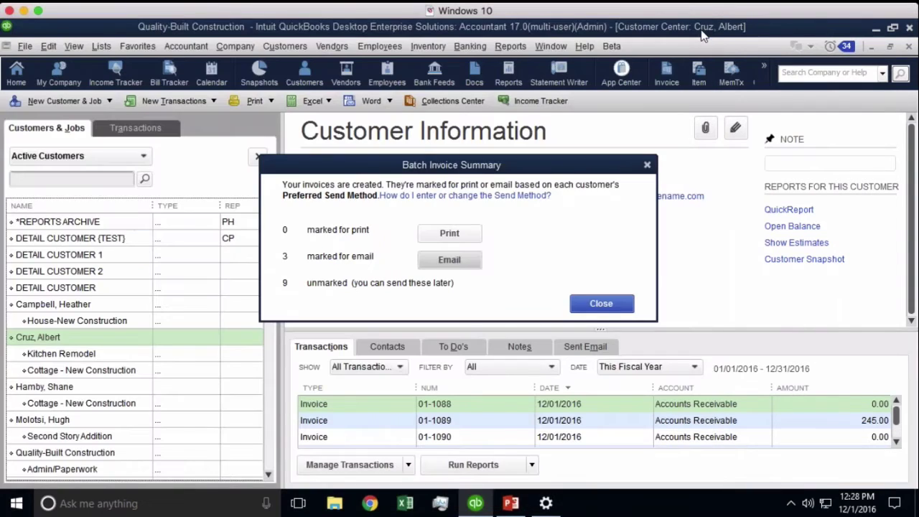
left_click(602, 303)
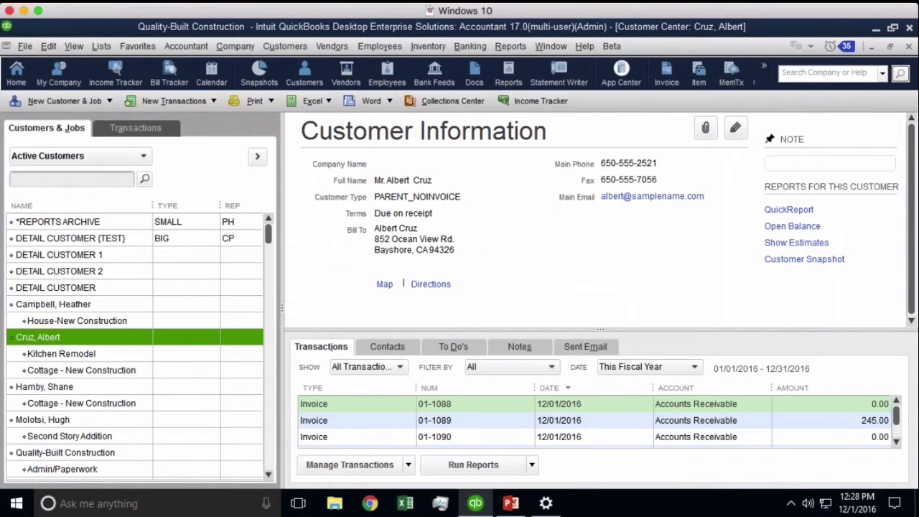
- Start a Custom Transaction Detail Report with the date range set to This Month
left_click(510, 46)
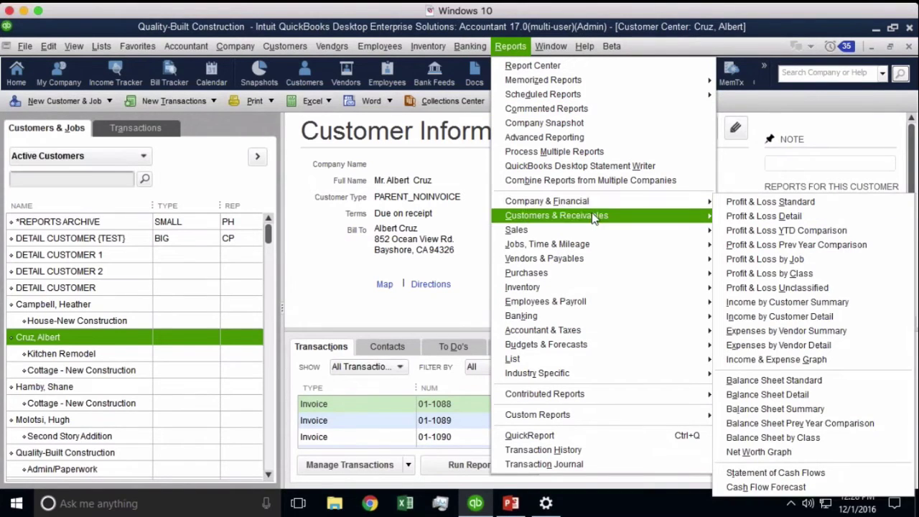
mouse_move(590, 205)
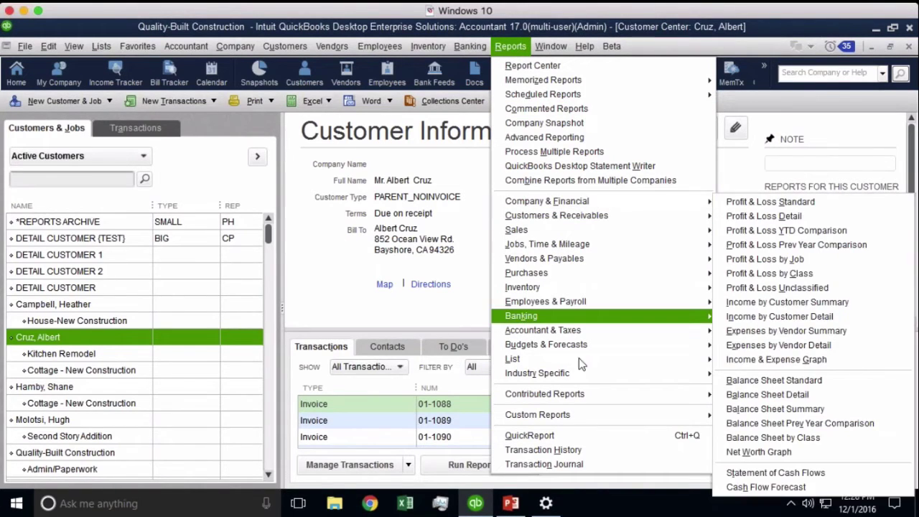
mouse_move(564, 419)
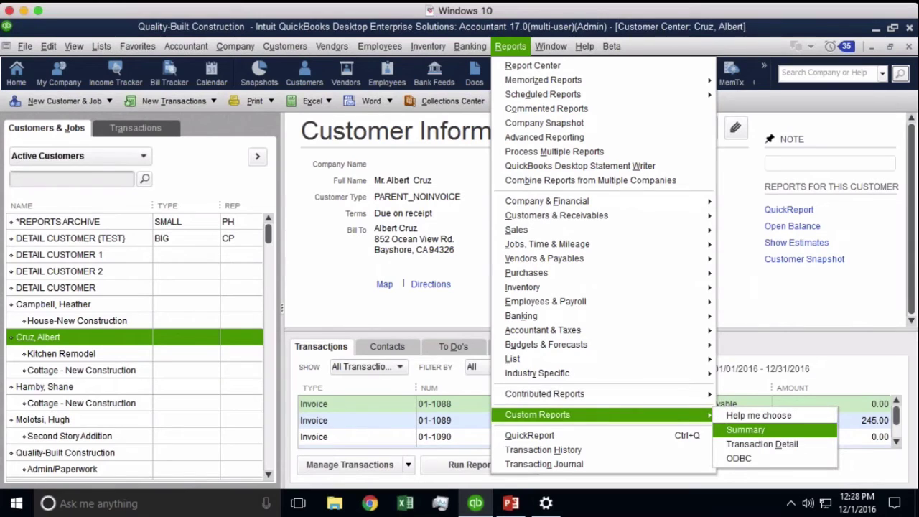
left_click(758, 444)
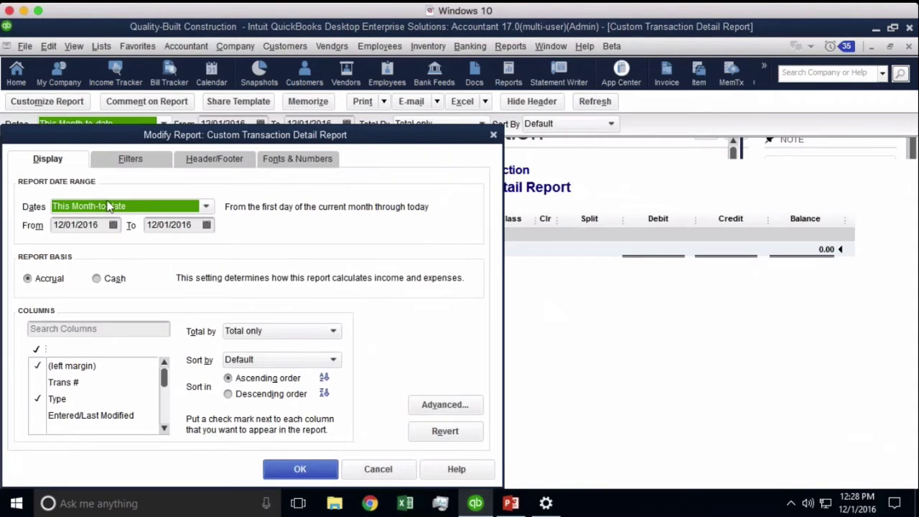
left_click(104, 207)
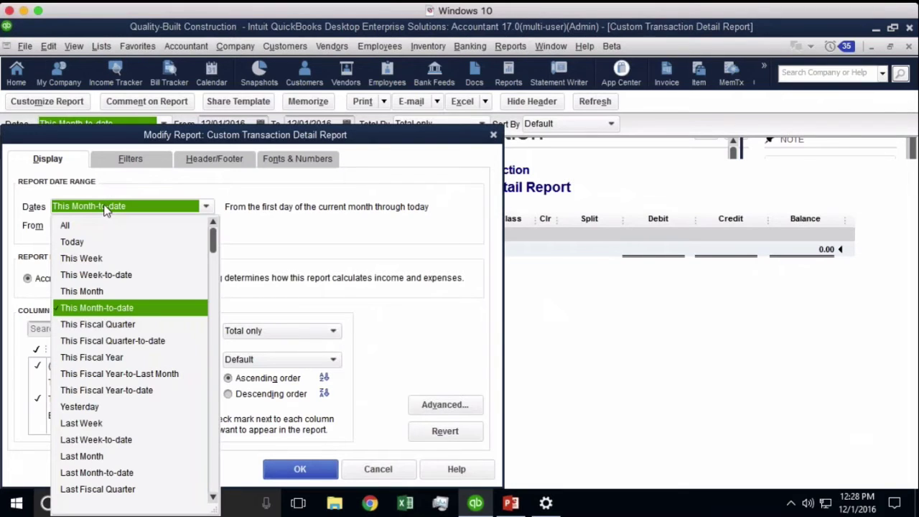
left_click(81, 292)
- Filter the report to TransactionType Invoice and run it
left_click(137, 162)
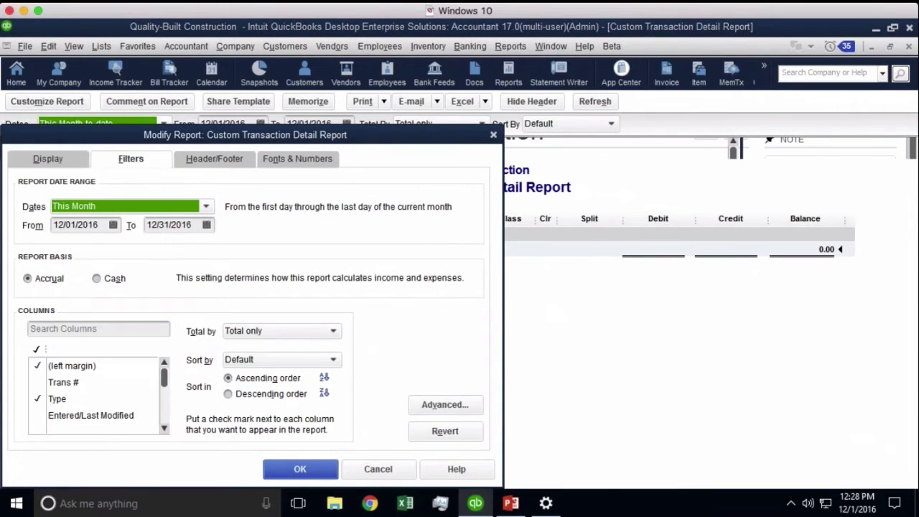
left_click(74, 258)
scroll(76, 269, "down", 10)
left_click(76, 273)
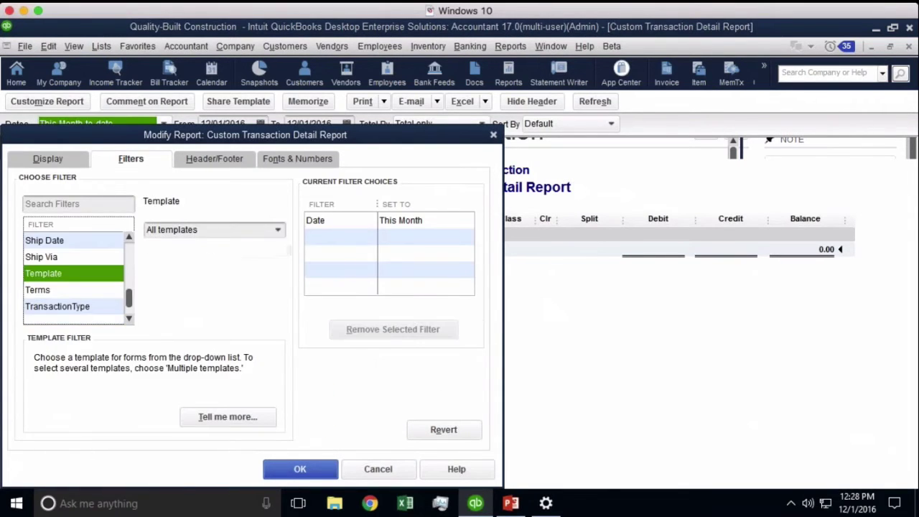
left_click(76, 305)
left_click(285, 236)
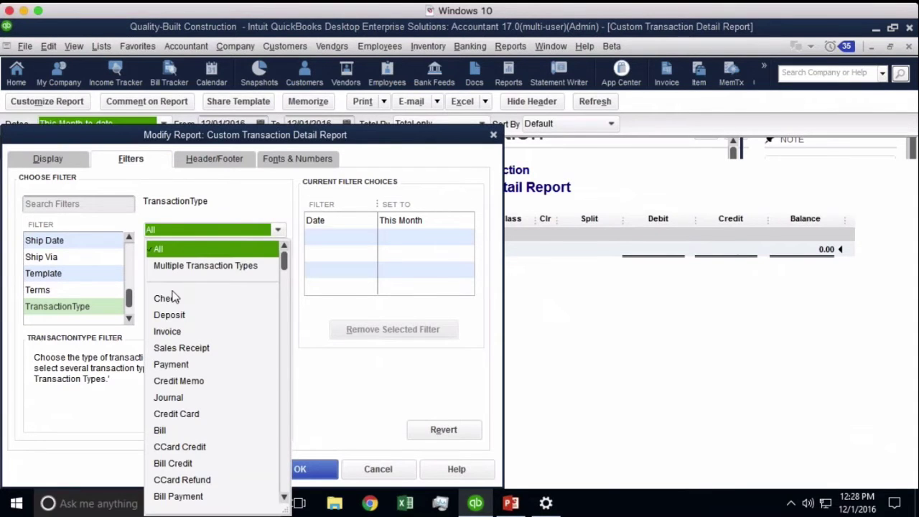
left_click(165, 334)
left_click(284, 472)
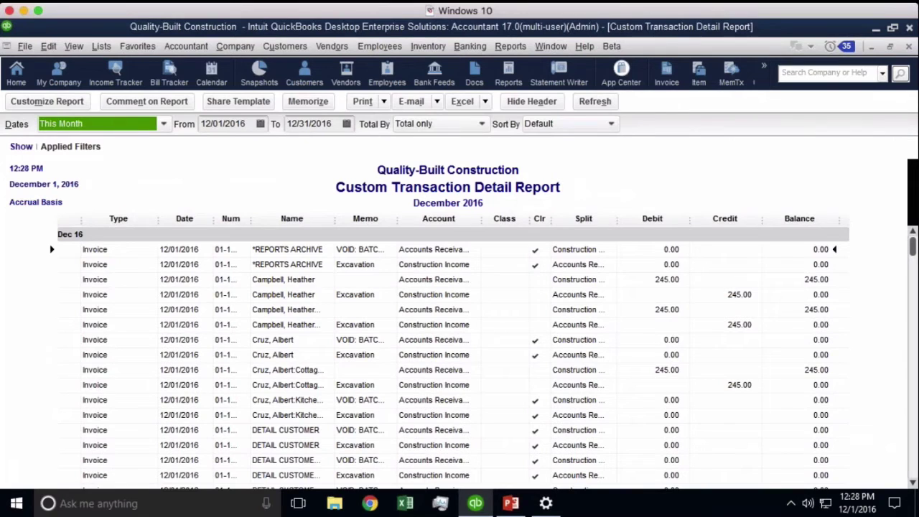
scroll(453, 352, "down", 15)
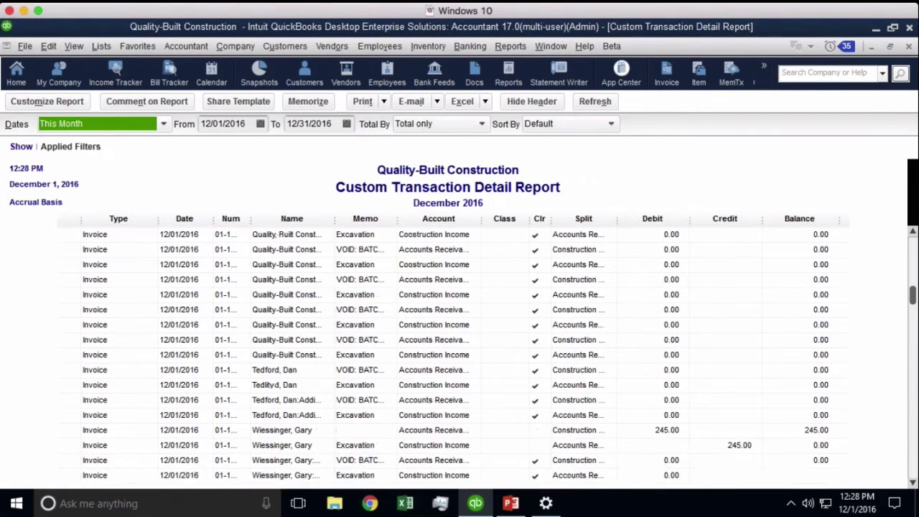
scroll(453, 352, "down", 5)
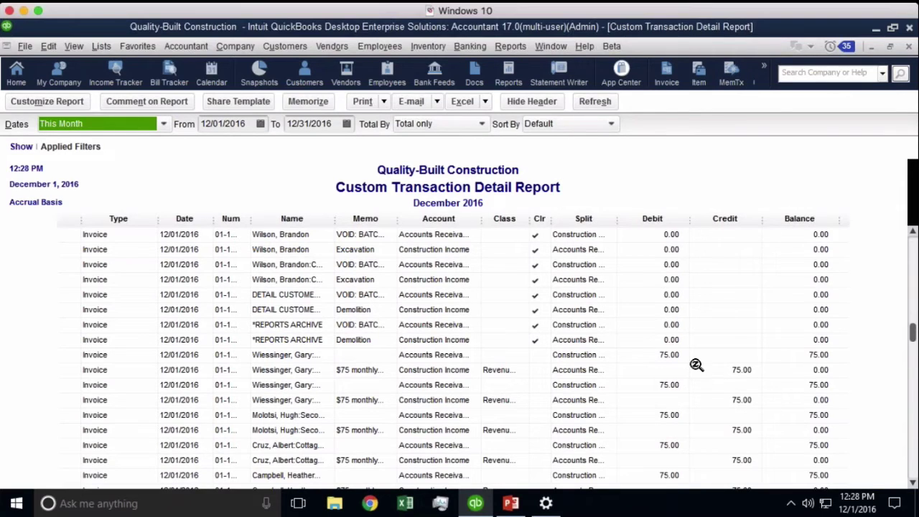
left_click(438, 354)
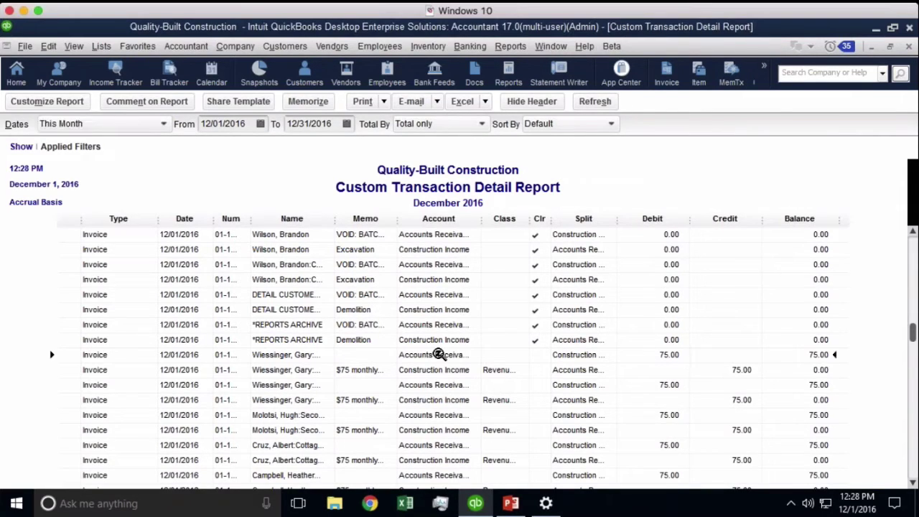
double_click(438, 354)
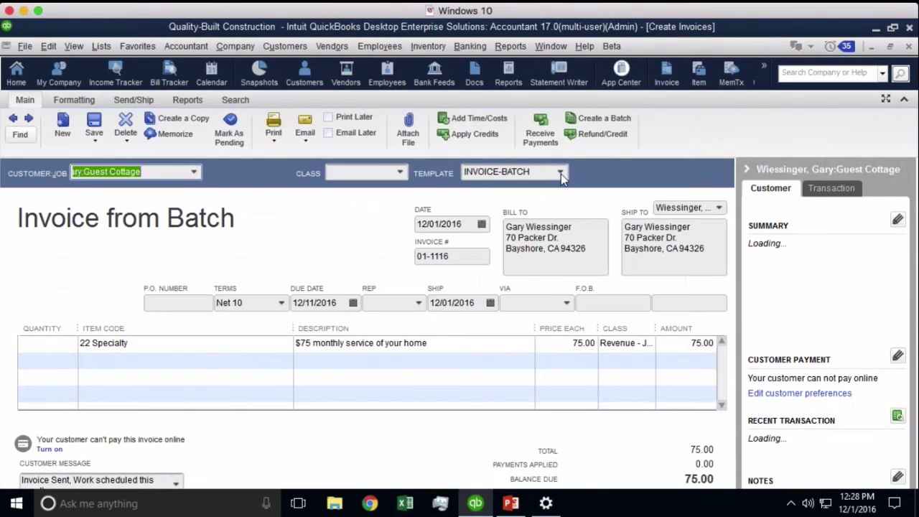
left_click(561, 173)
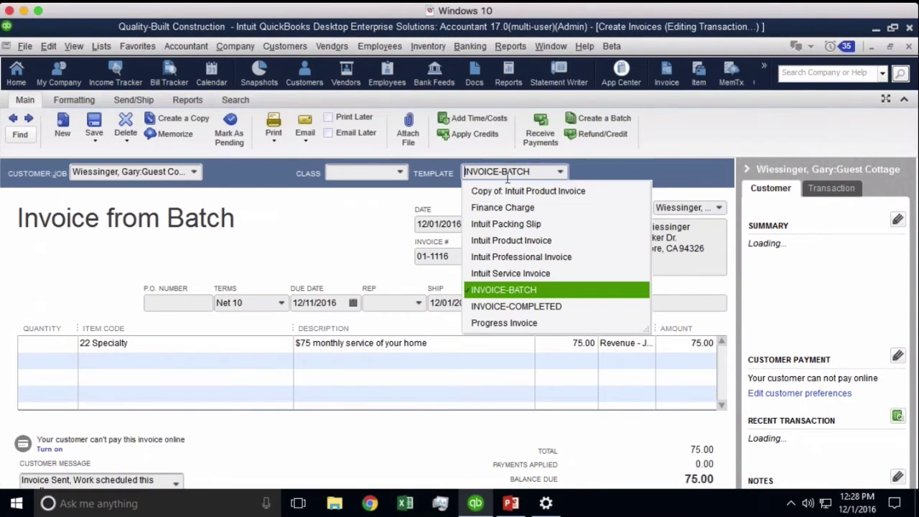
left_click(527, 290)
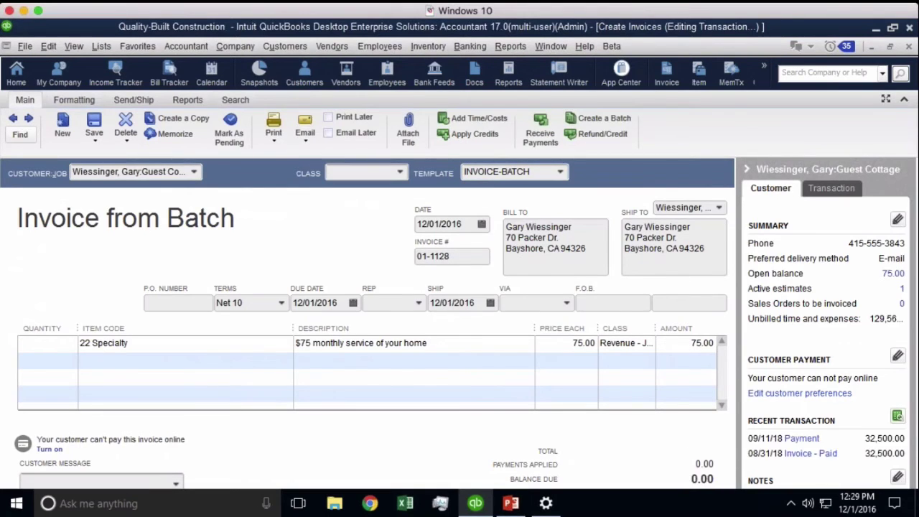
key("Escape")
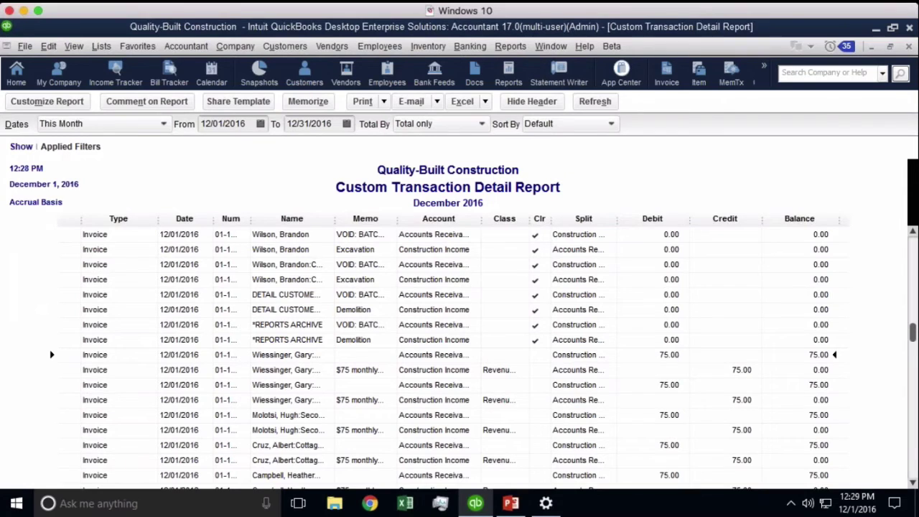
left_click(35, 102)
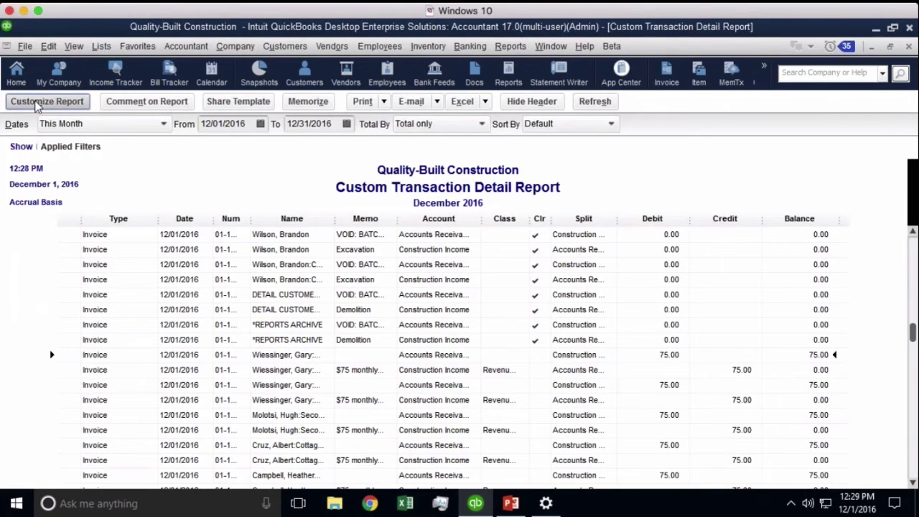
- Set the report's Template filter to INVOICE-BATCH
left_click(153, 164)
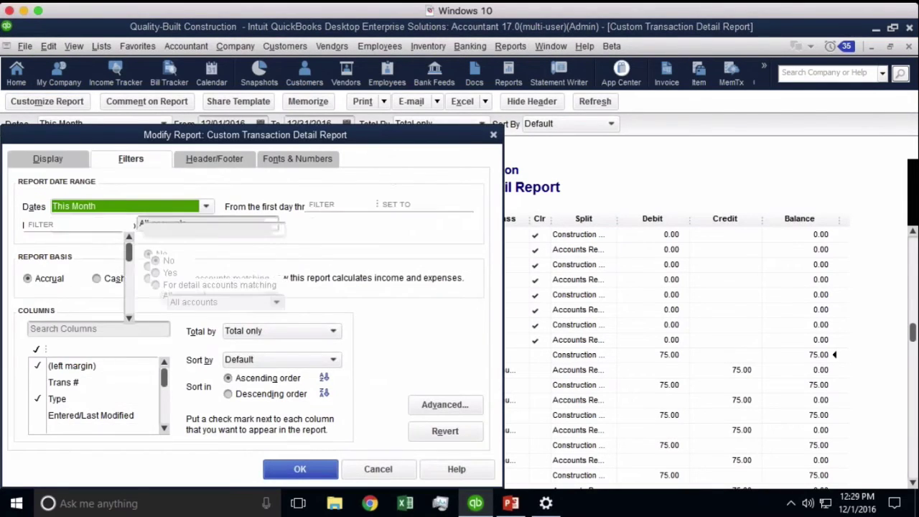
left_click(65, 282)
key("t")
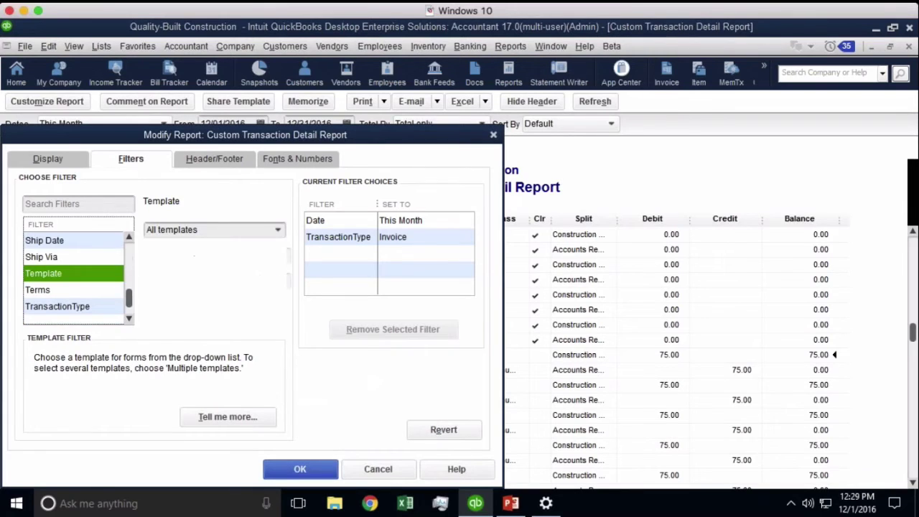
left_click(280, 230)
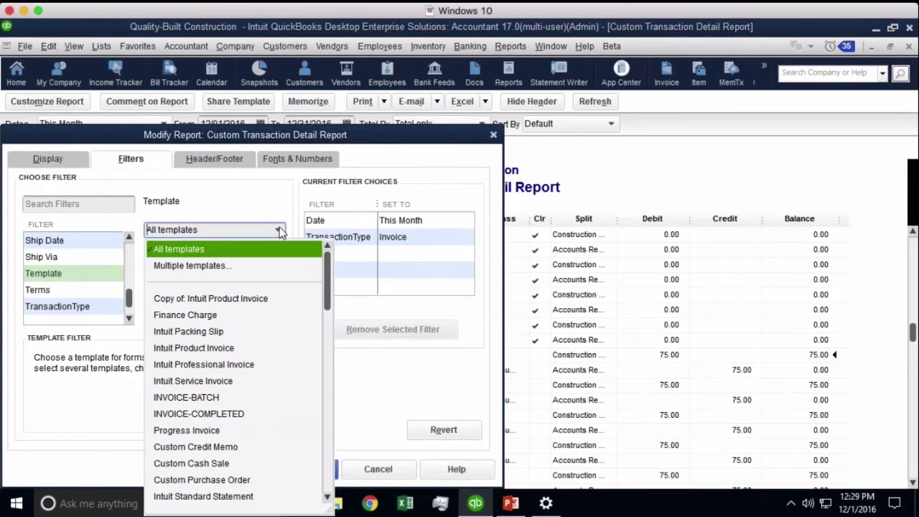
left_click(207, 399)
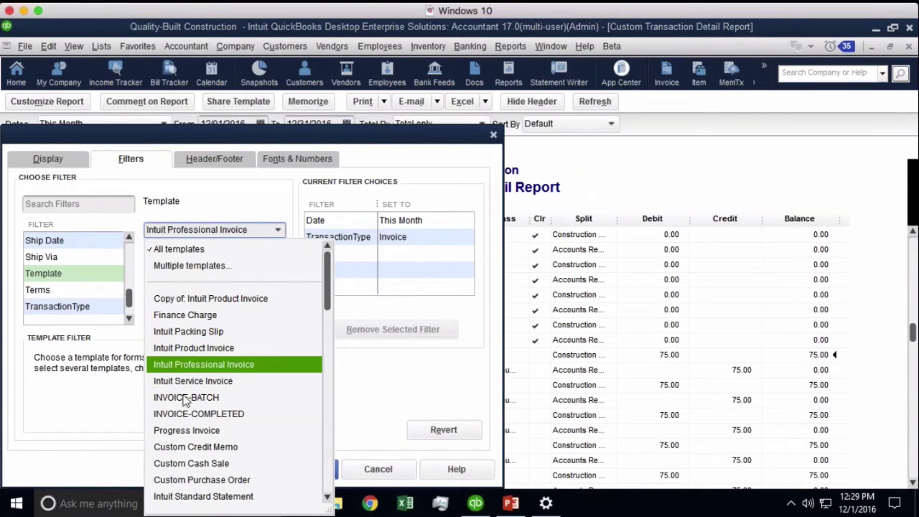
left_click(188, 399)
left_click(279, 230)
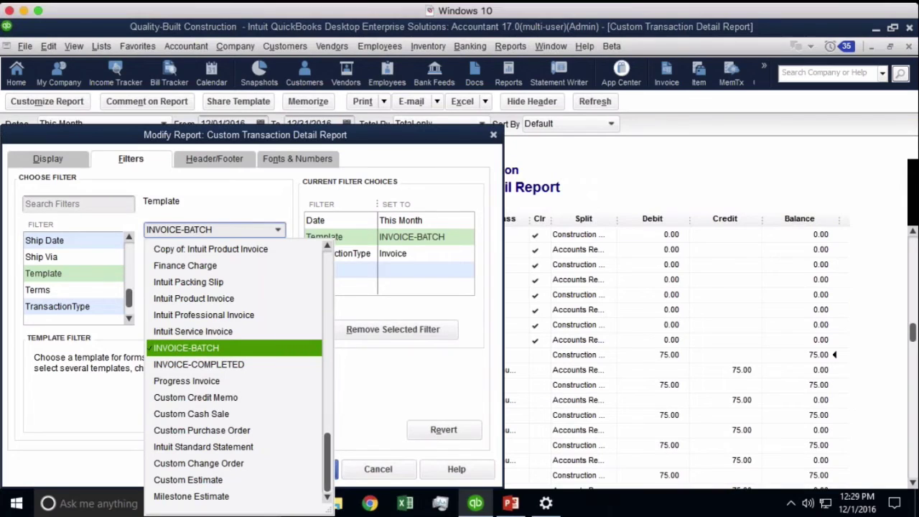
left_click(196, 350)
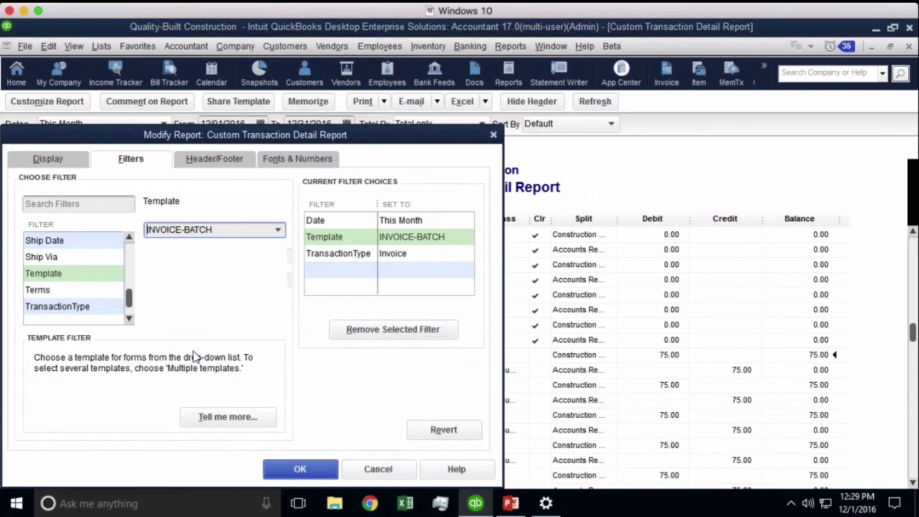
- Set the Detail Level filter and refresh the report, totalling 2,370.00
left_click(79, 257)
scroll(72, 276, "up", 8)
left_click(72, 273)
left_click(72, 290)
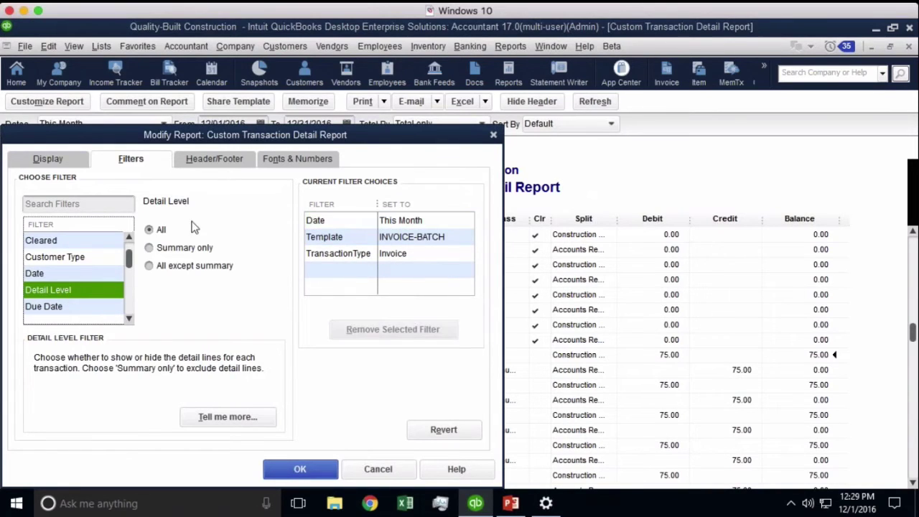
left_click(178, 252)
left_click(300, 471)
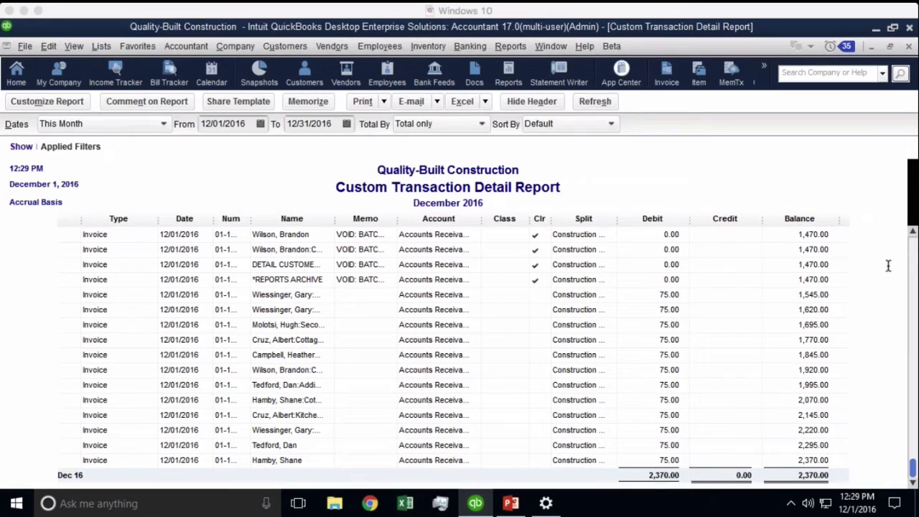
left_click(596, 183)
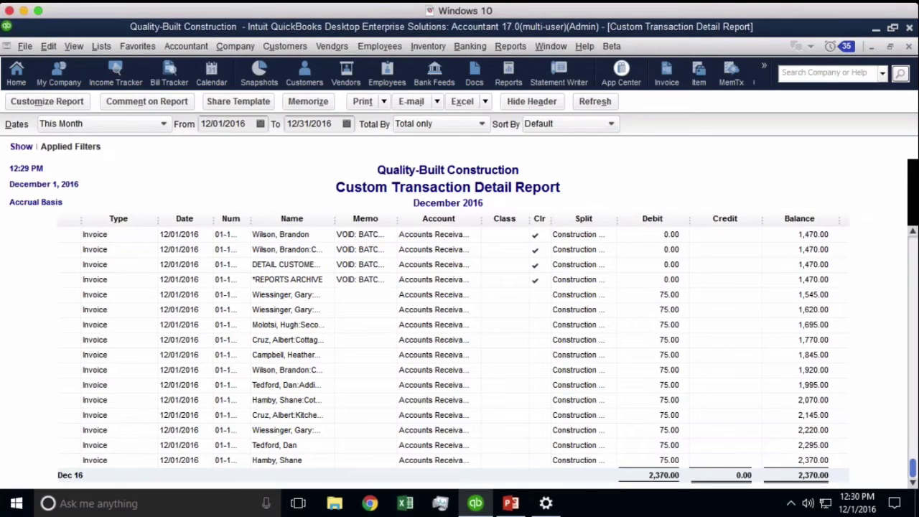
- Mark invoice 01-1088 as Print Later, record it, and close the invoice window
left_click(305, 73)
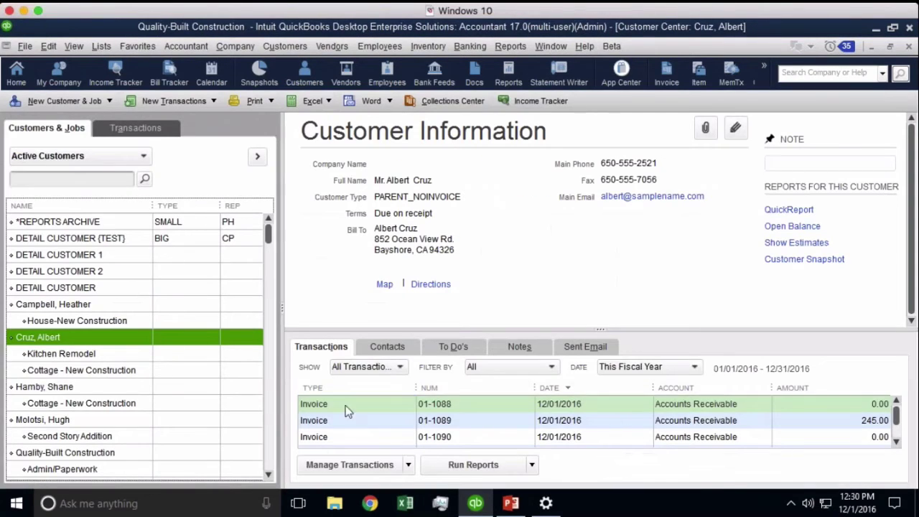
double_click(347, 405)
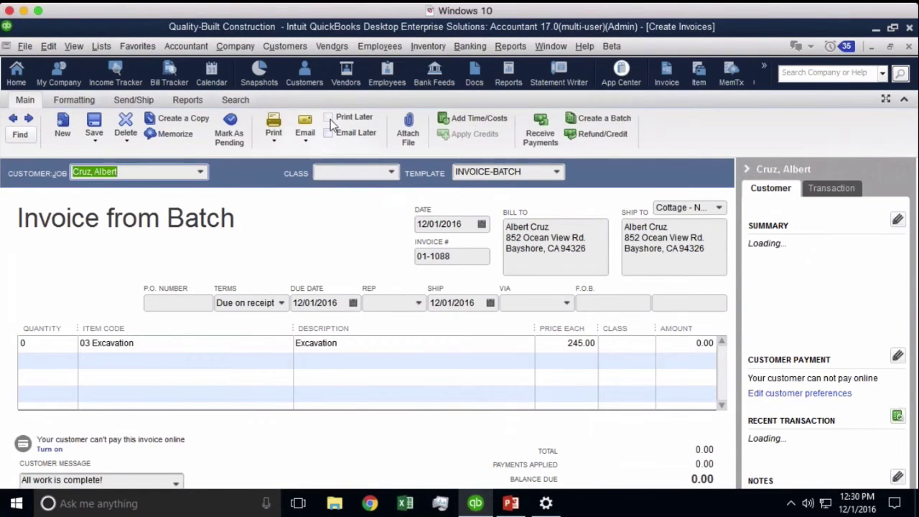
left_click(329, 117)
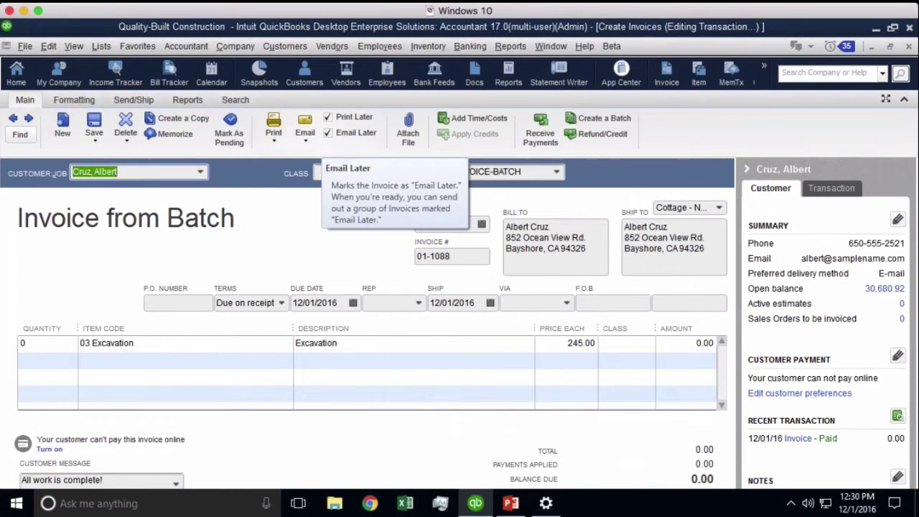
left_click(619, 137)
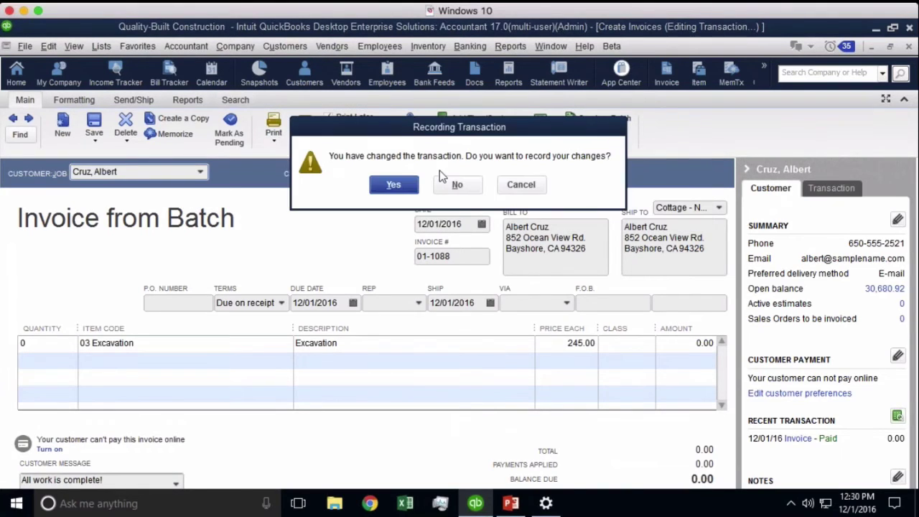
left_click(404, 184)
left_click(458, 196)
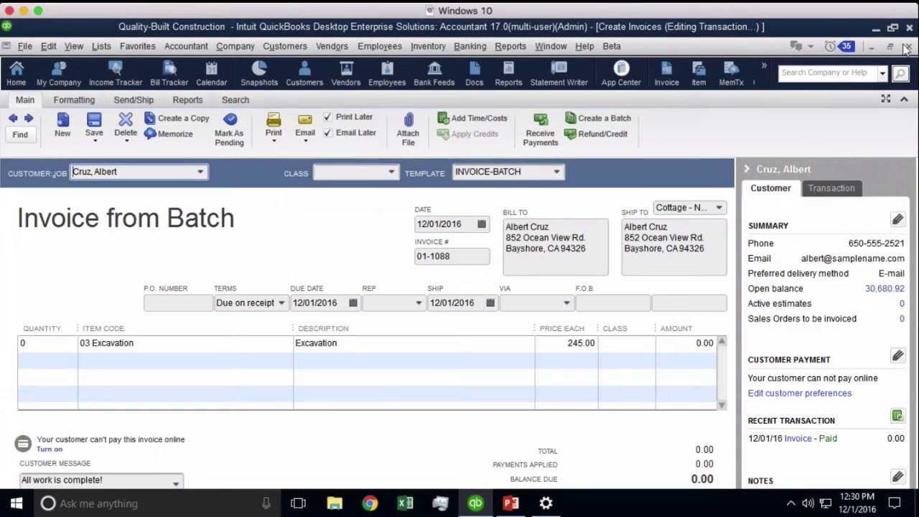
left_click(909, 46)
left_click(456, 185)
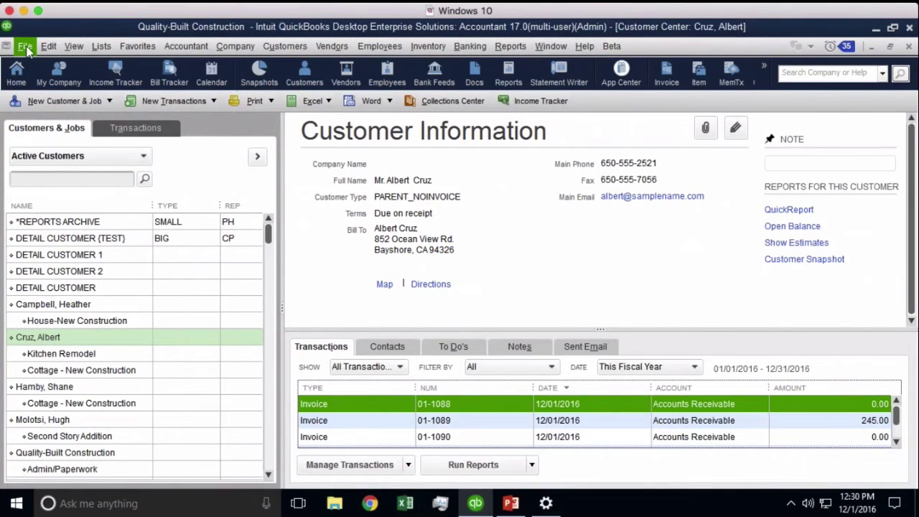
- Select all 63 queued invoices ($2,243,860.46) for batch printing through Print Forms > Invoices
left_click(23, 46)
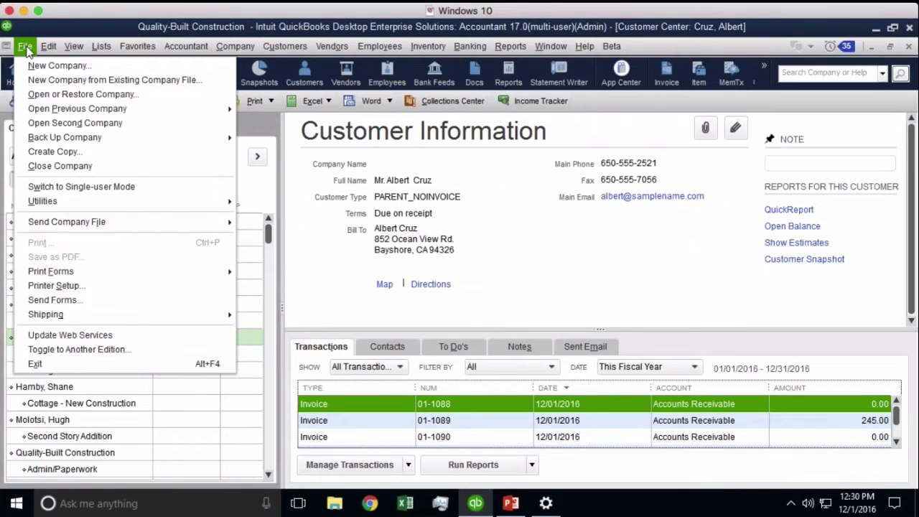
left_click(72, 273)
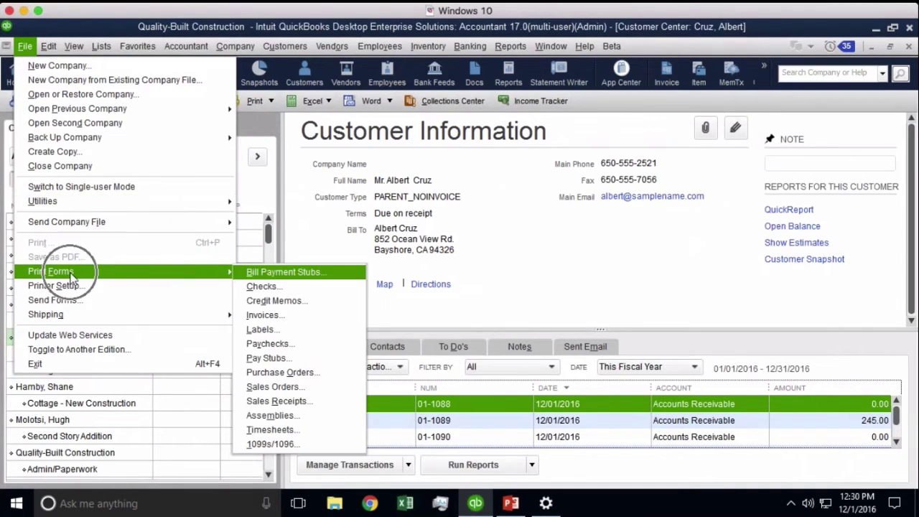
left_click(280, 320)
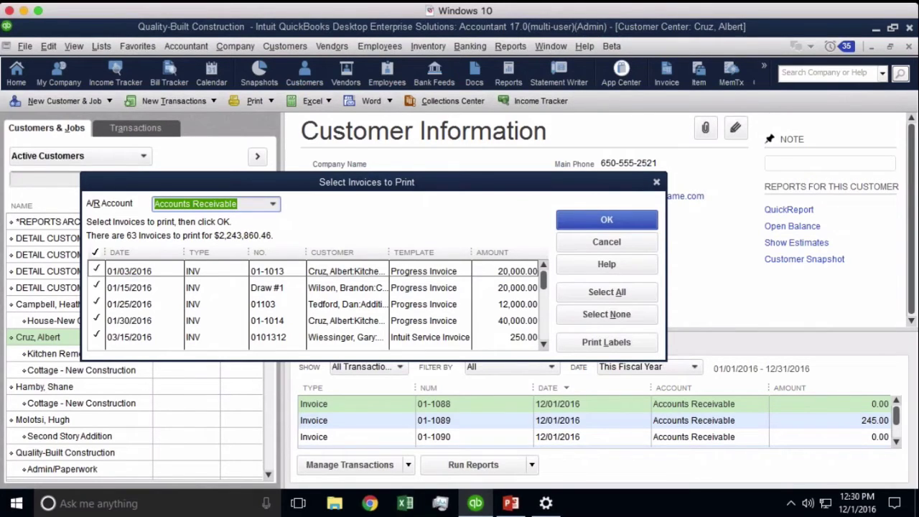
left_click_drag(543, 276, 542, 349)
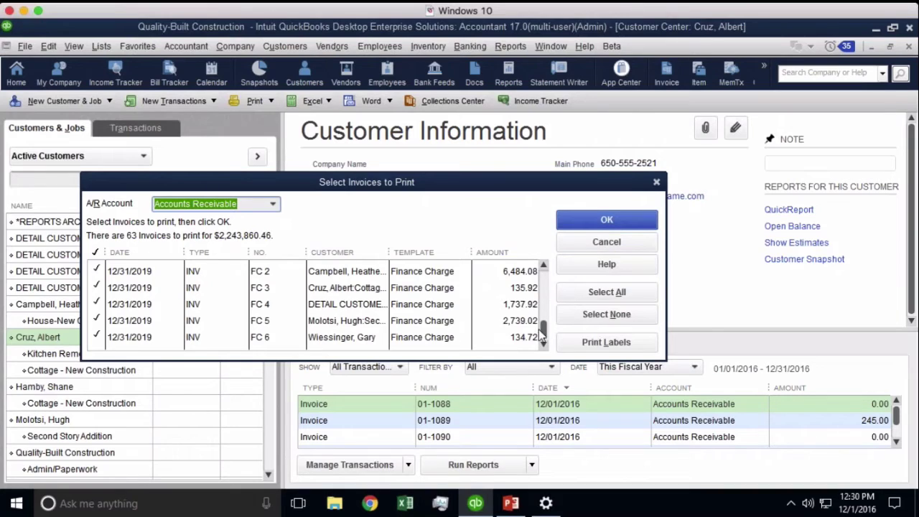
left_click_drag(543, 339, 547, 274)
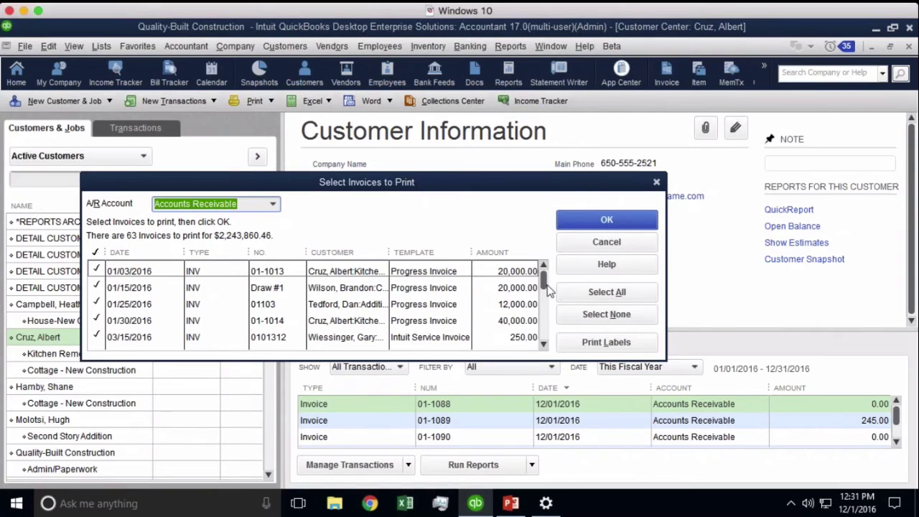
left_click(574, 292)
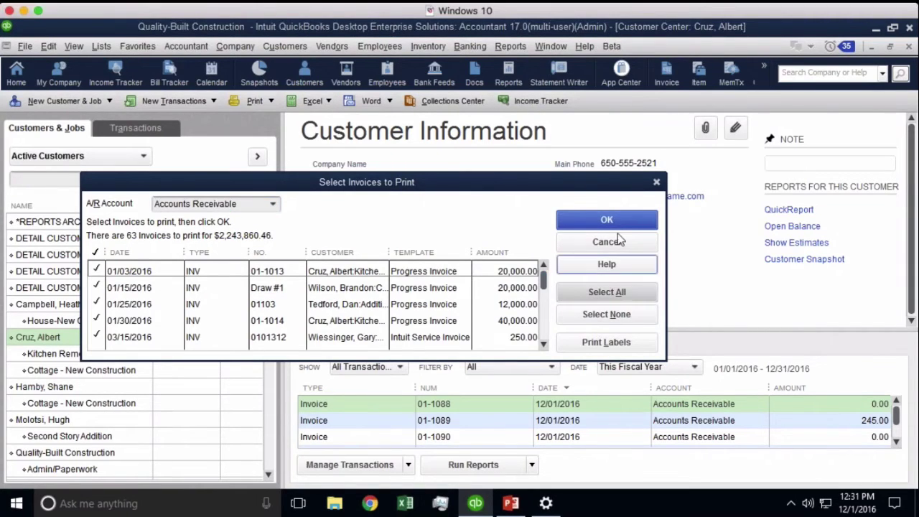
left_click(596, 220)
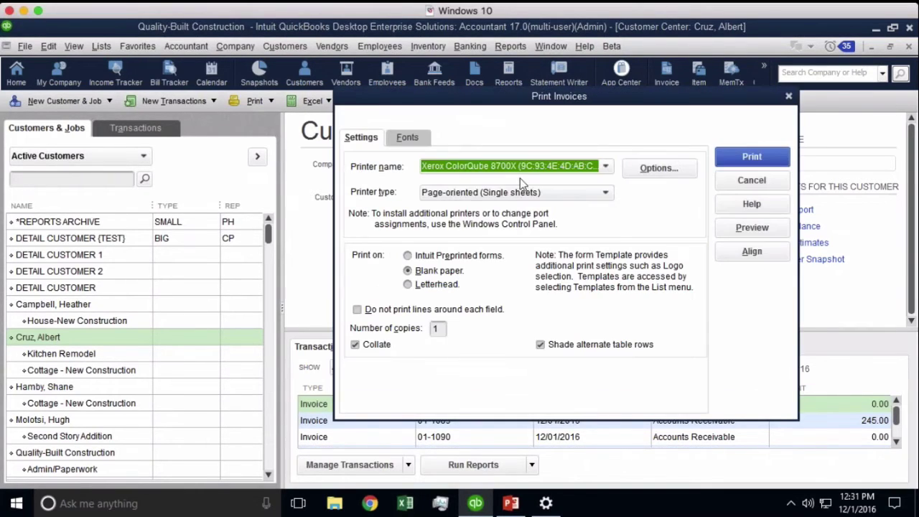
- Print the invoices to the Microsoft XPS Document Writer
left_click(506, 168)
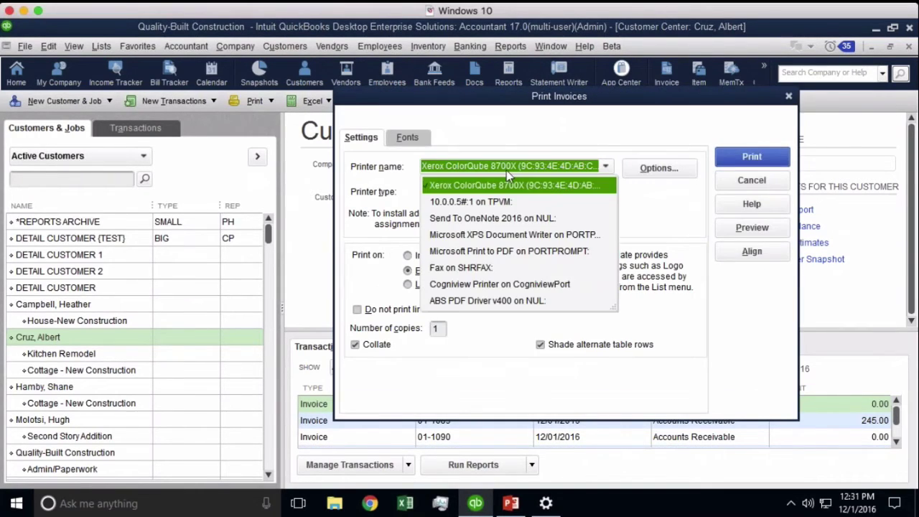
left_click(494, 235)
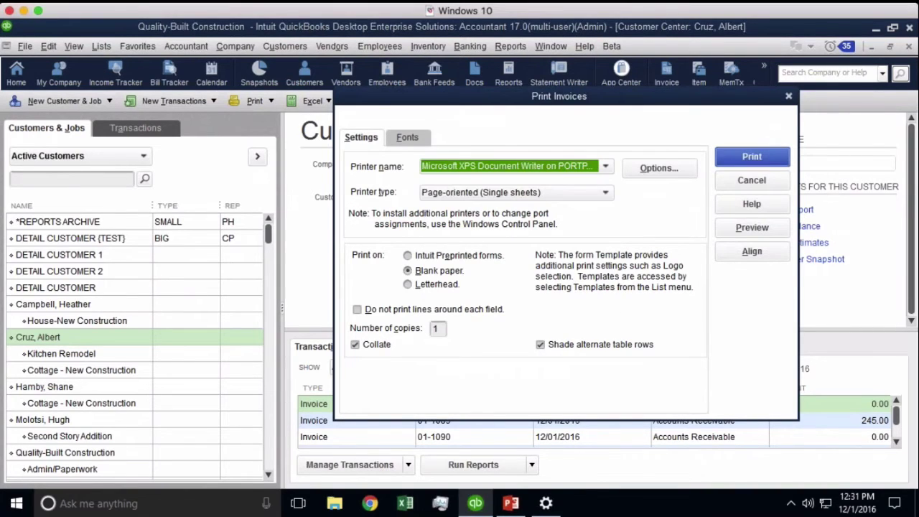
left_click(752, 157)
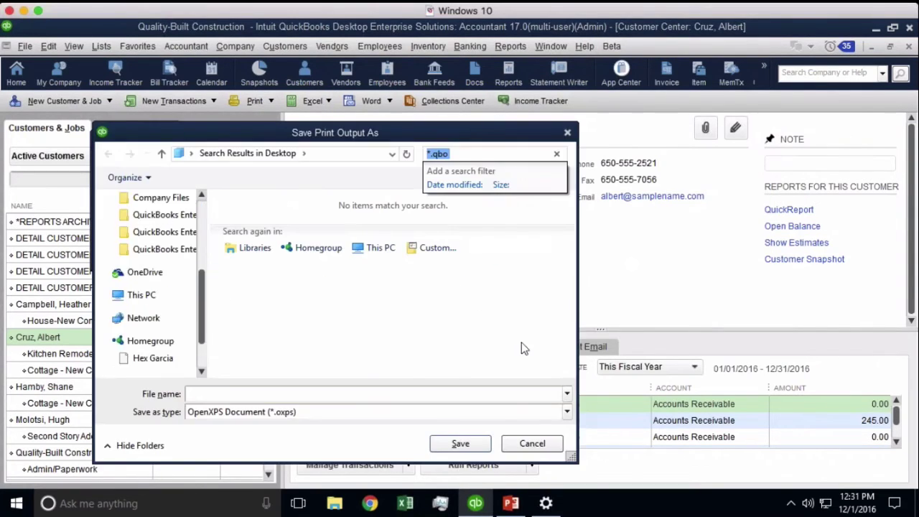
- Save the print output as 'sdsdd' on the Desktop
left_click(316, 393)
type("sdsdd")
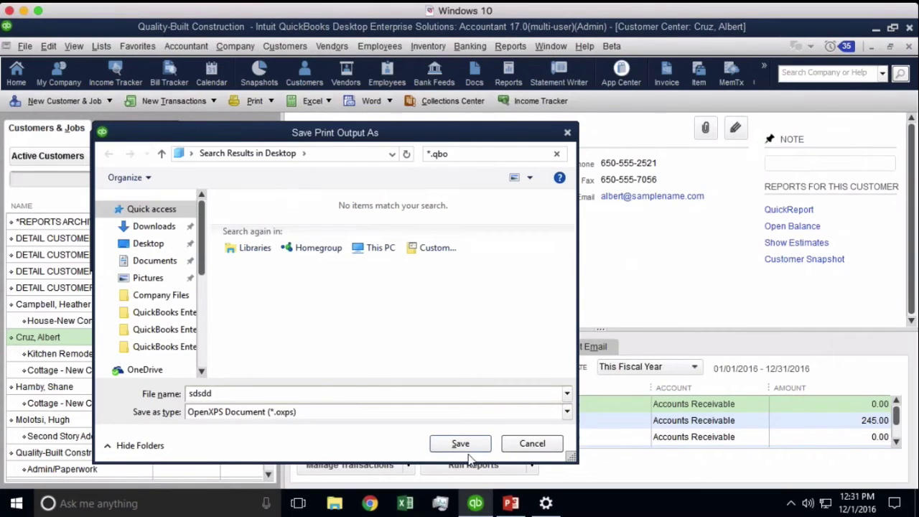
left_click(461, 445)
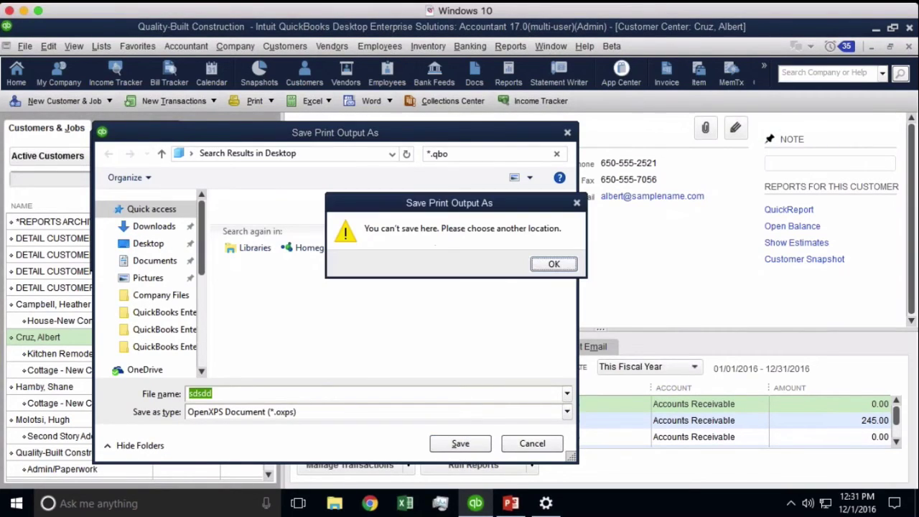
left_click(554, 264)
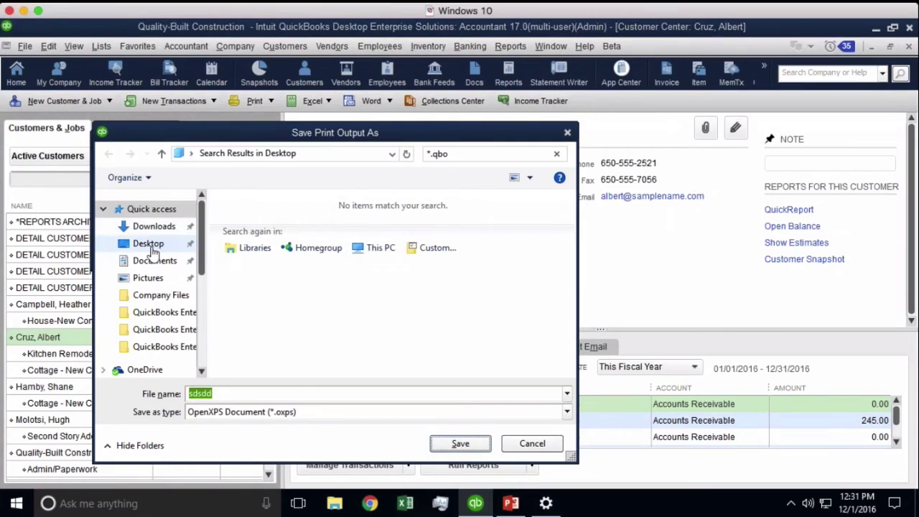
left_click(151, 245)
left_click(460, 443)
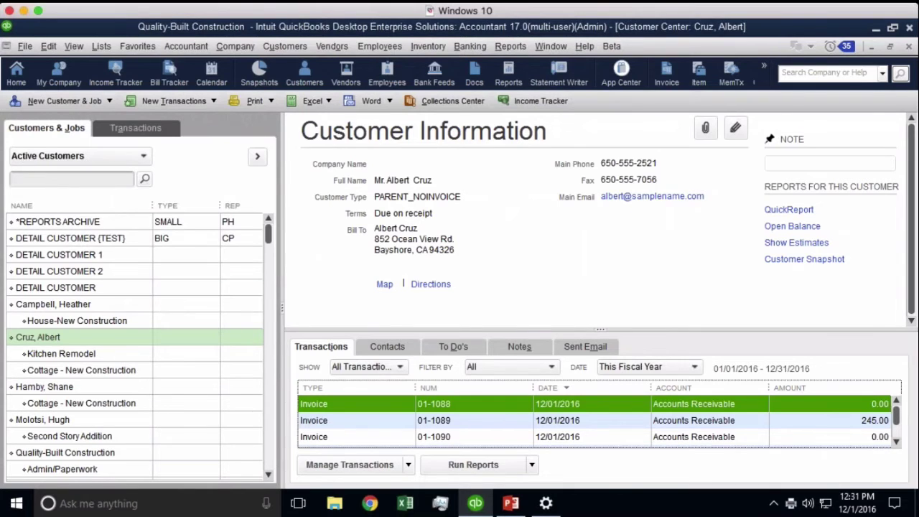
left_click(24, 46)
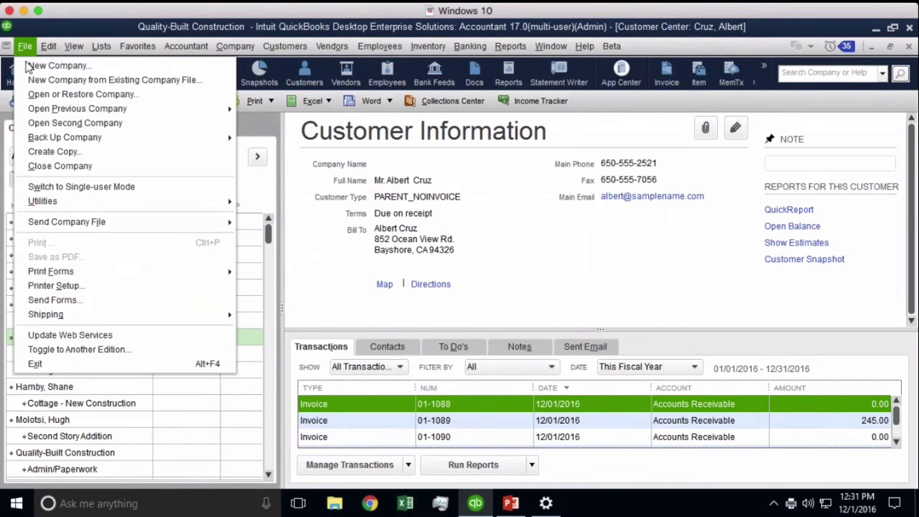
mouse_move(97, 271)
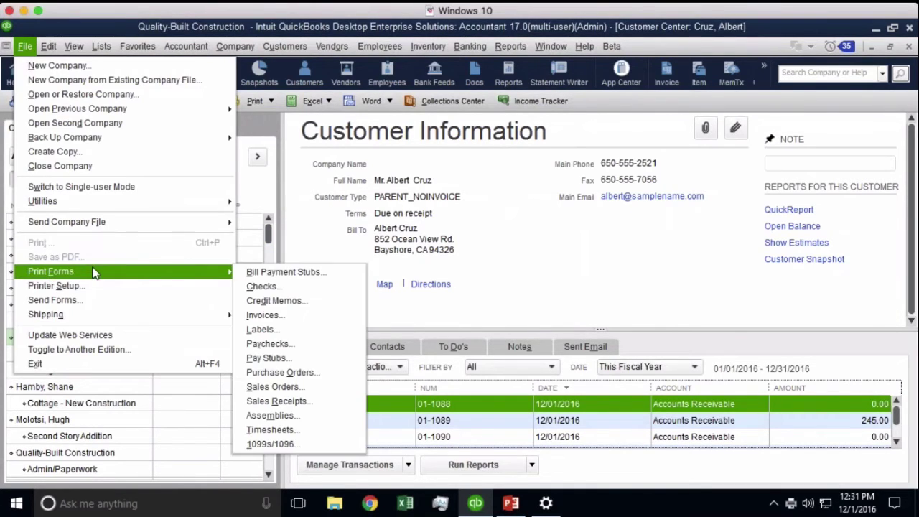
left_click(266, 314)
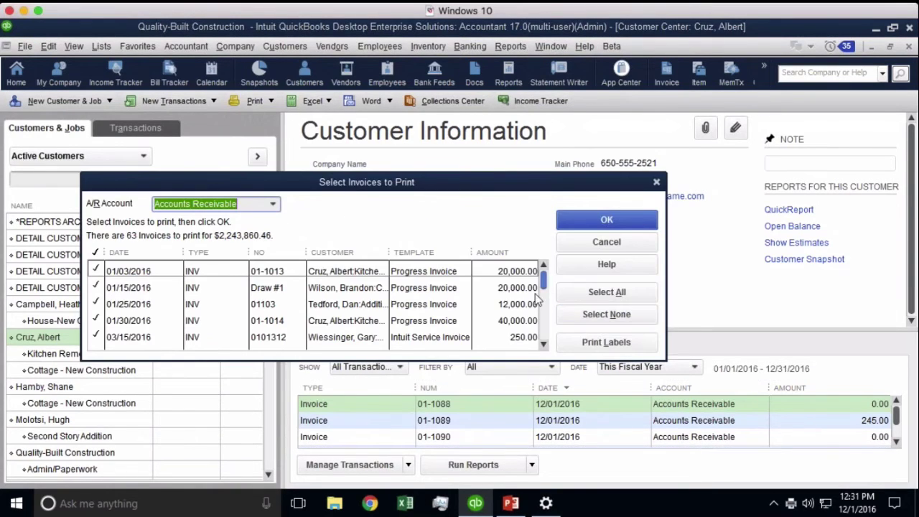
left_click_drag(543, 297, 557, 231)
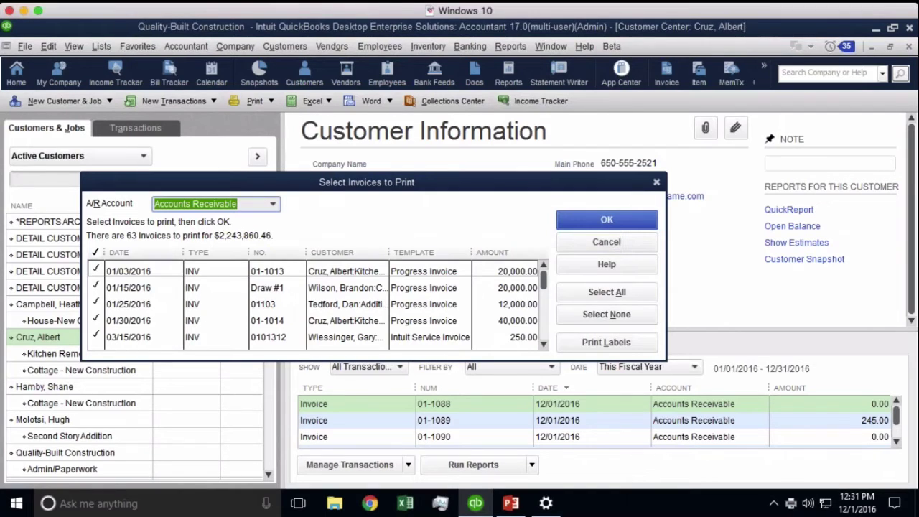
left_click(388, 253)
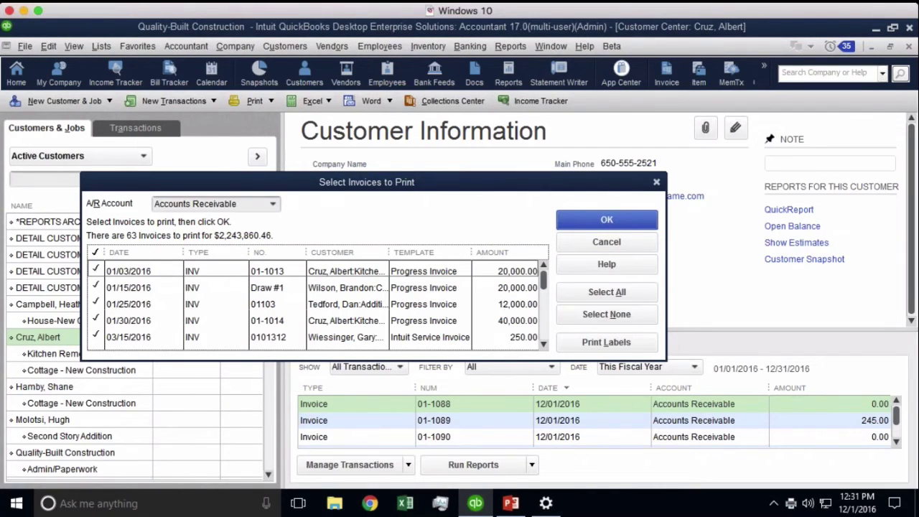
left_click(620, 240)
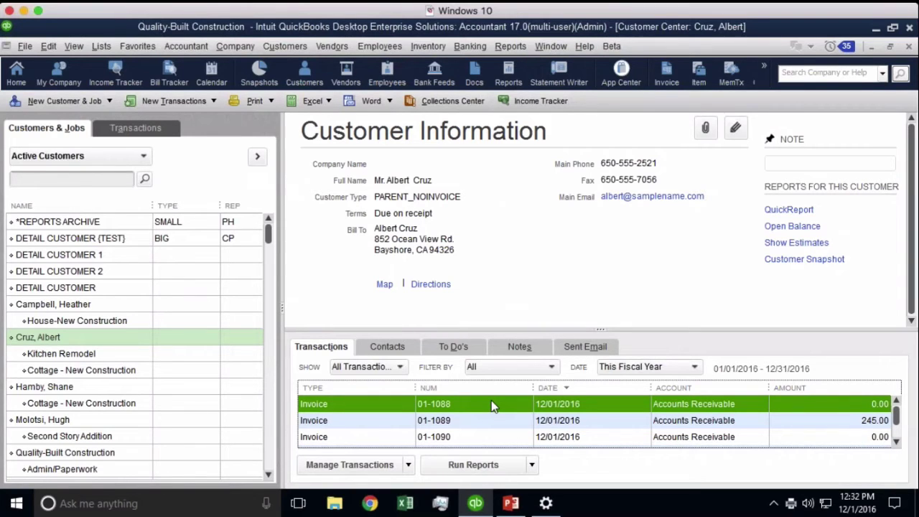
- Change the customer's delivery method to Mail, discard it unsaved, and close the Customer Center
double_click(68, 338)
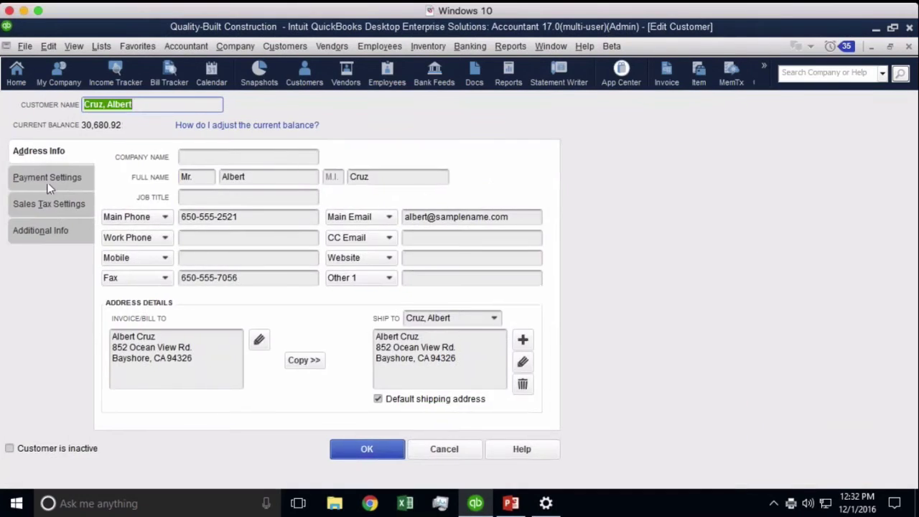
left_click(49, 180)
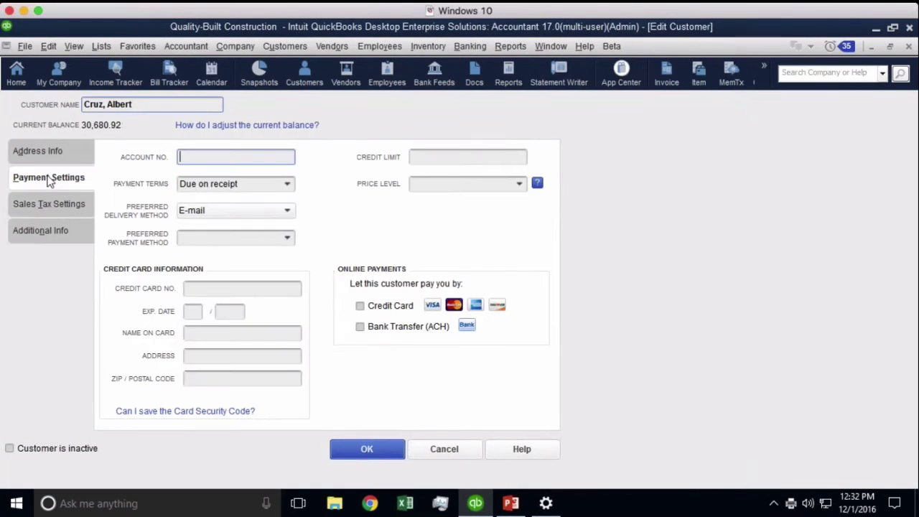
left_click(236, 212)
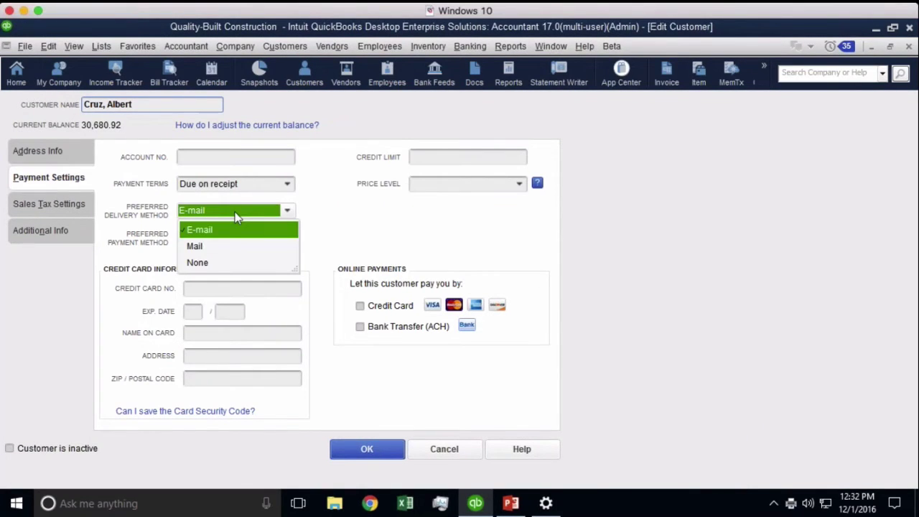
left_click(200, 247)
key("Escape")
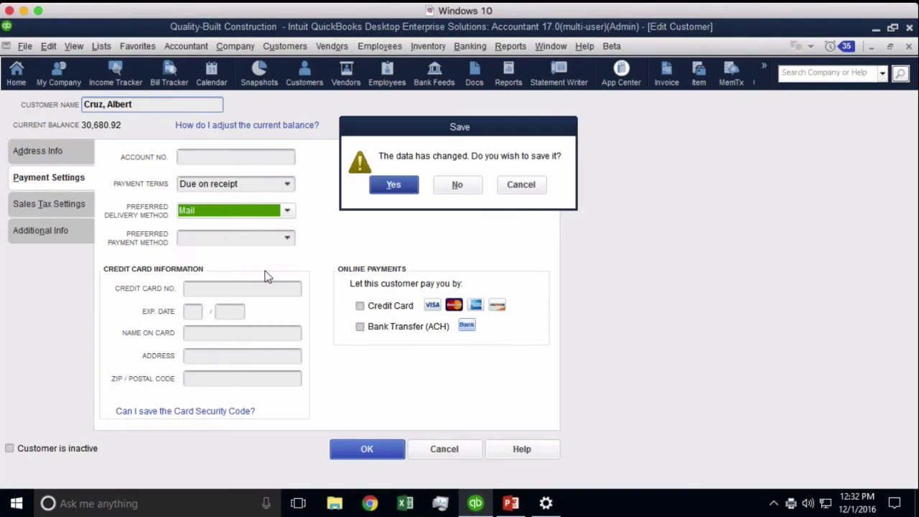
left_click(460, 188)
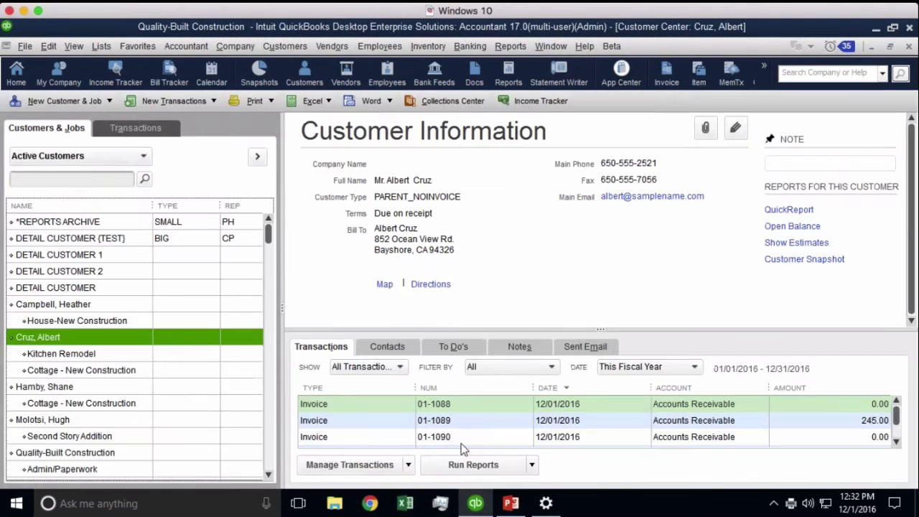
key("Escape")
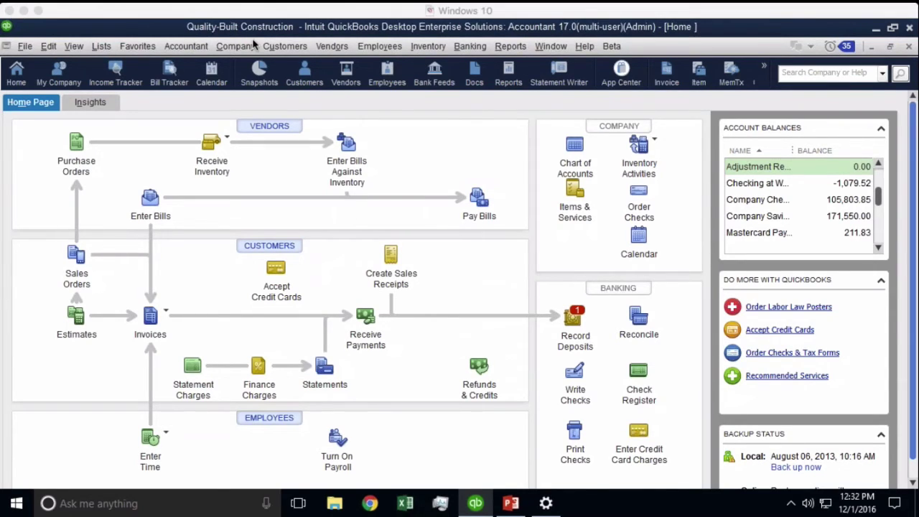
- After the Batch Delete/Void multi-user warning, switch the company file to single-user mode
left_click(191, 46)
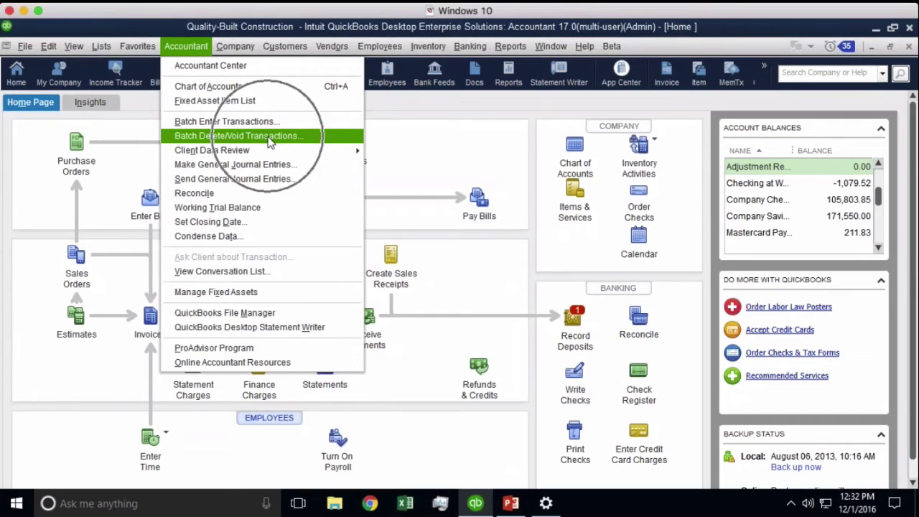
left_click(270, 137)
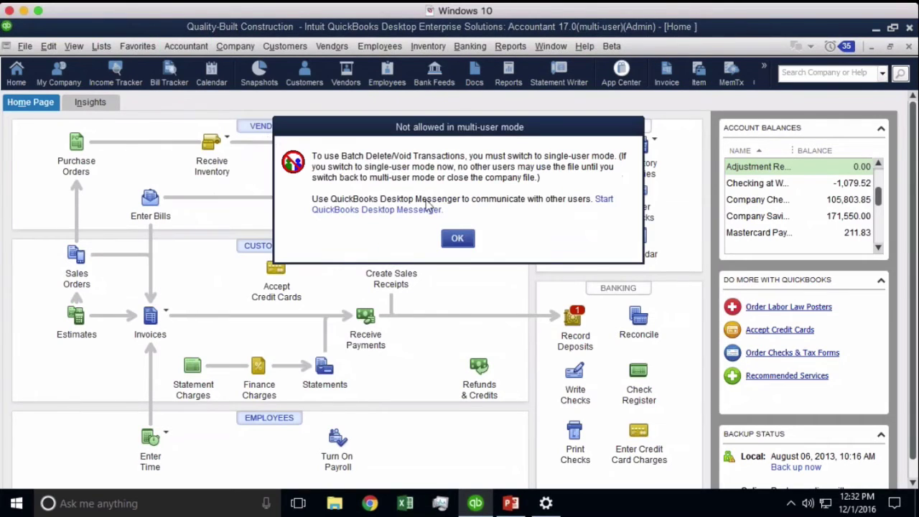
left_click(458, 238)
left_click(24, 46)
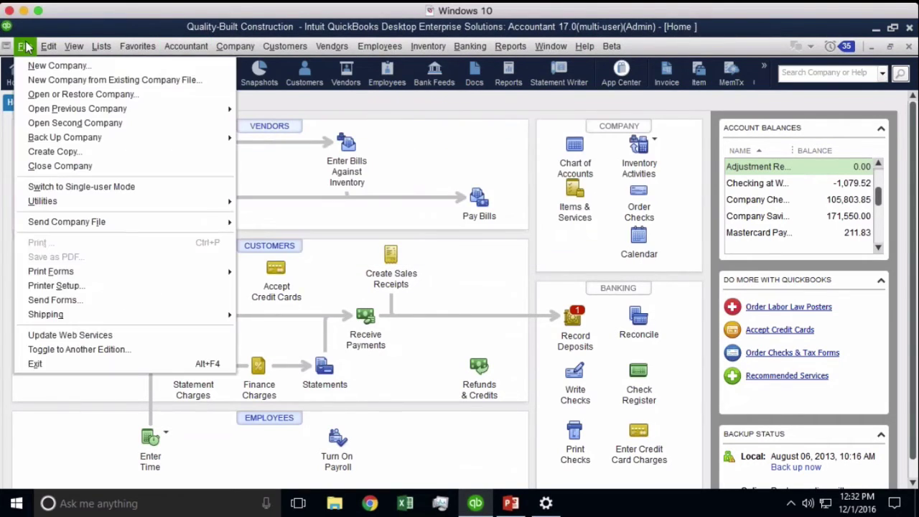
left_click(61, 187)
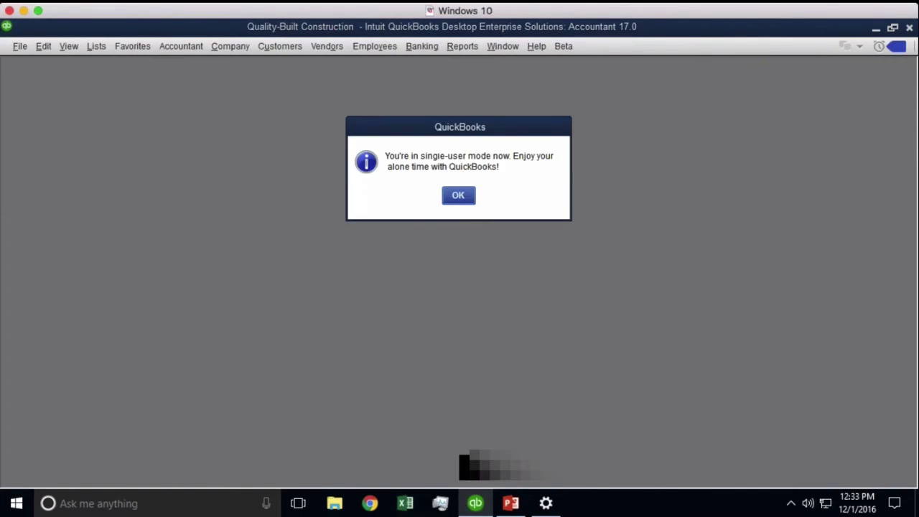
left_click(457, 203)
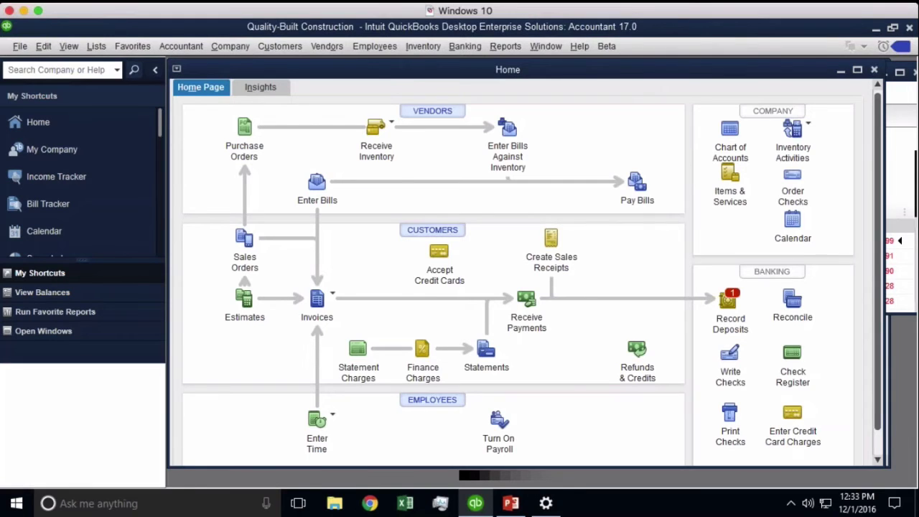
- Open Batch Delete/Void Transactions maximized with Transaction Type set to Invoices, listing 104 invoices
left_click(243, 48)
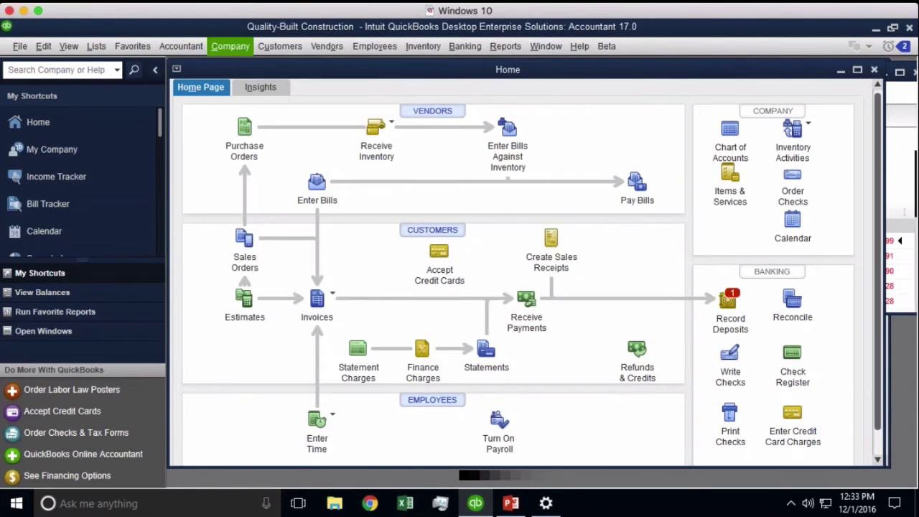
left_click(181, 46)
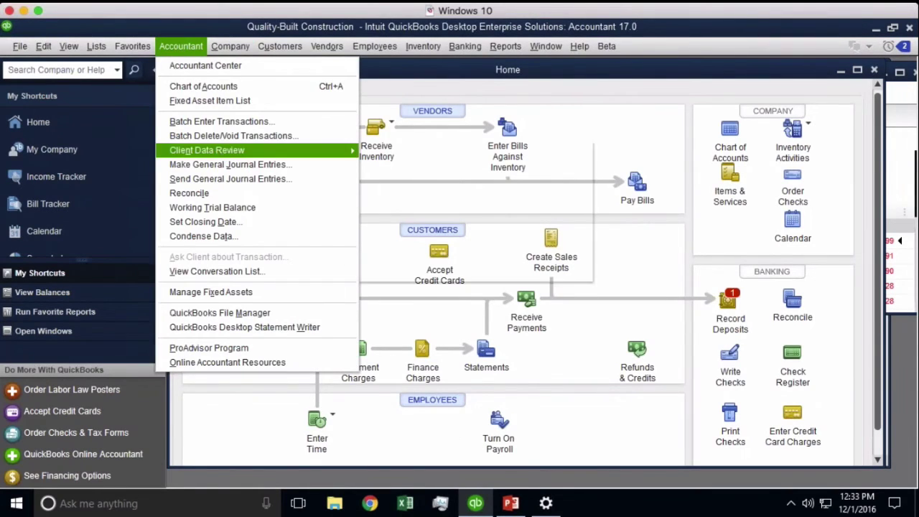
left_click(235, 142)
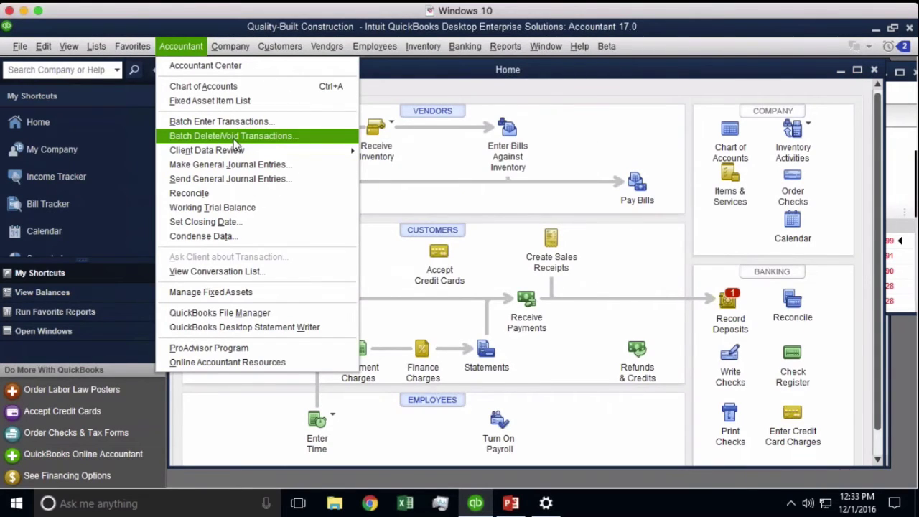
left_click(193, 134)
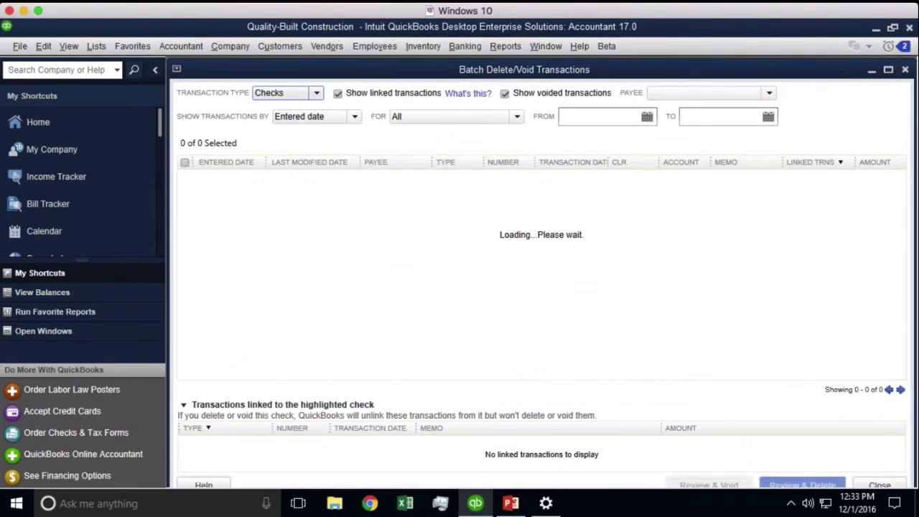
double_click(457, 70)
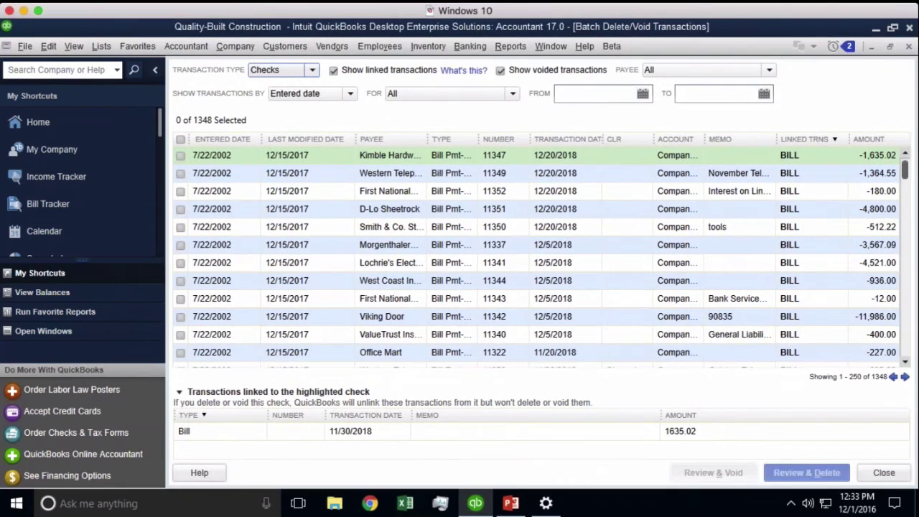
left_click(312, 71)
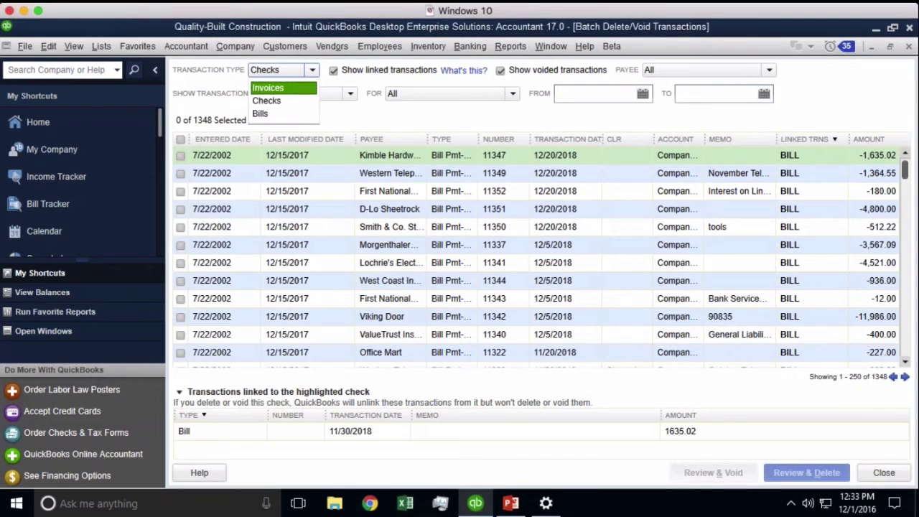
left_click(280, 90)
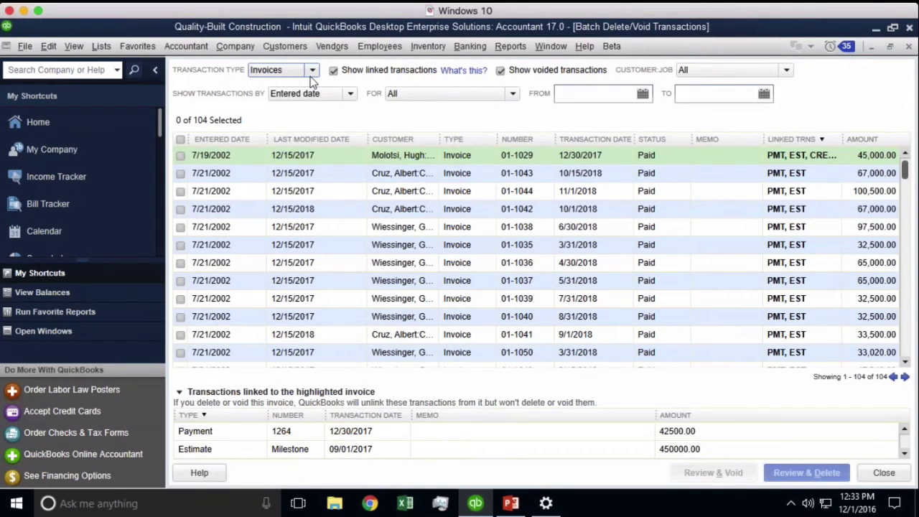
- Filter the batch list by Entered date for Today, leaving the twelve 75.00 invoices from 12/1/2016
left_click(339, 93)
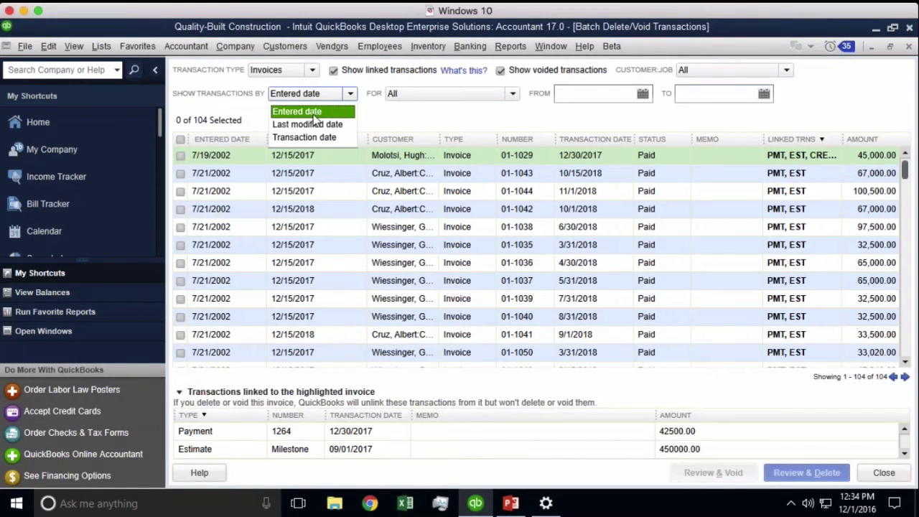
left_click(314, 112)
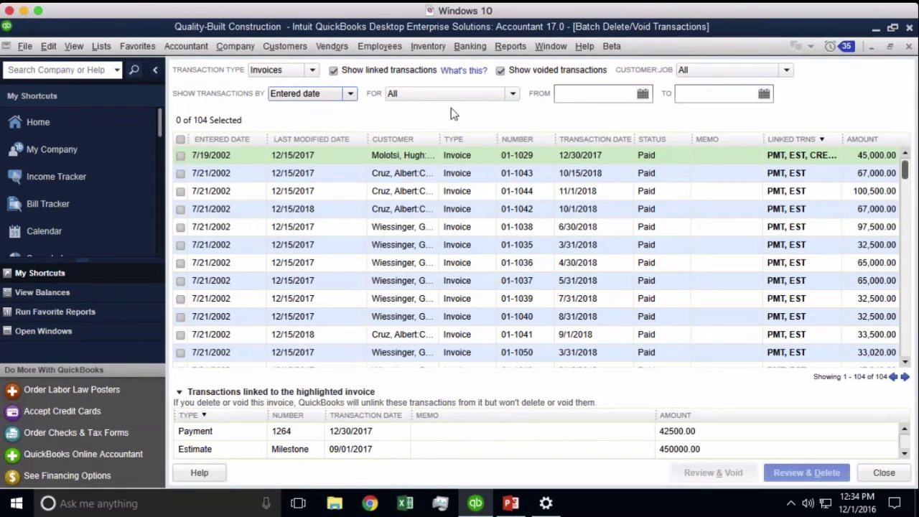
left_click(465, 96)
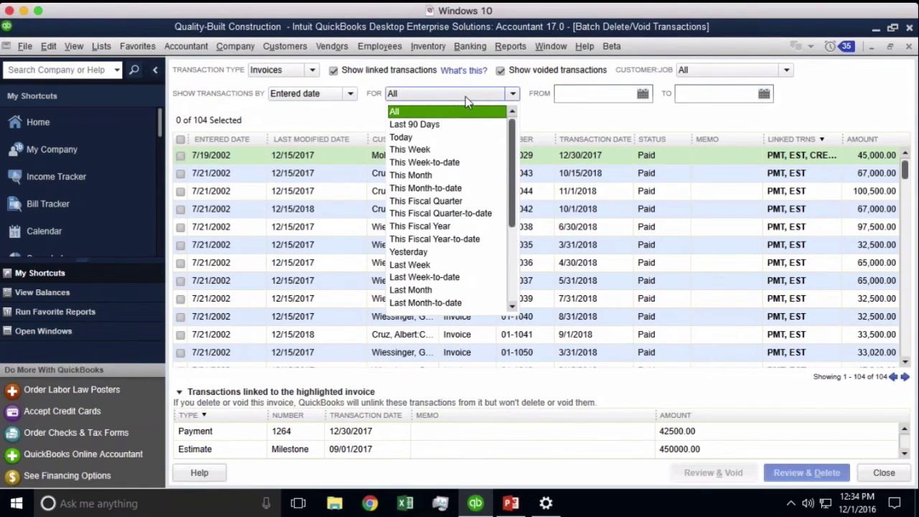
left_click(402, 137)
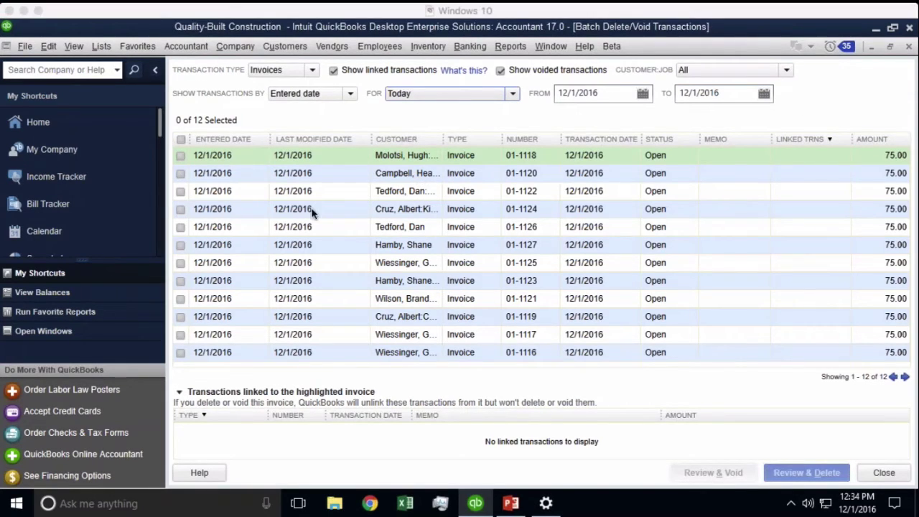
- Check invoices 01-1120, 01-1127, 01-1121 and 01-1116 for voiding
left_click(184, 179)
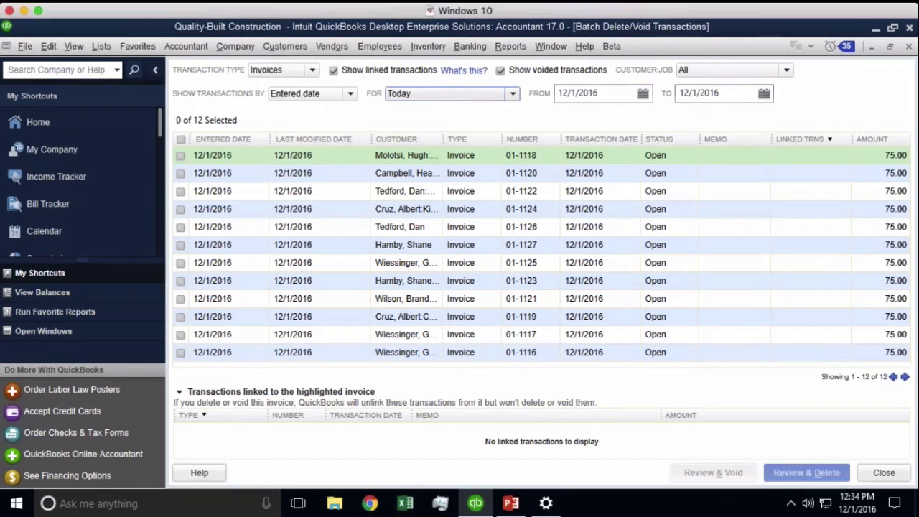
left_click(180, 173)
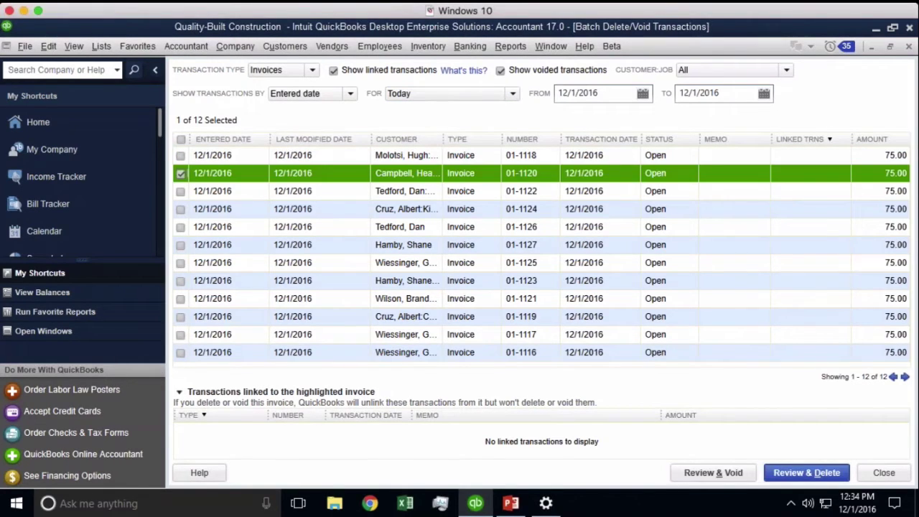
left_click(180, 245)
left_click(181, 299)
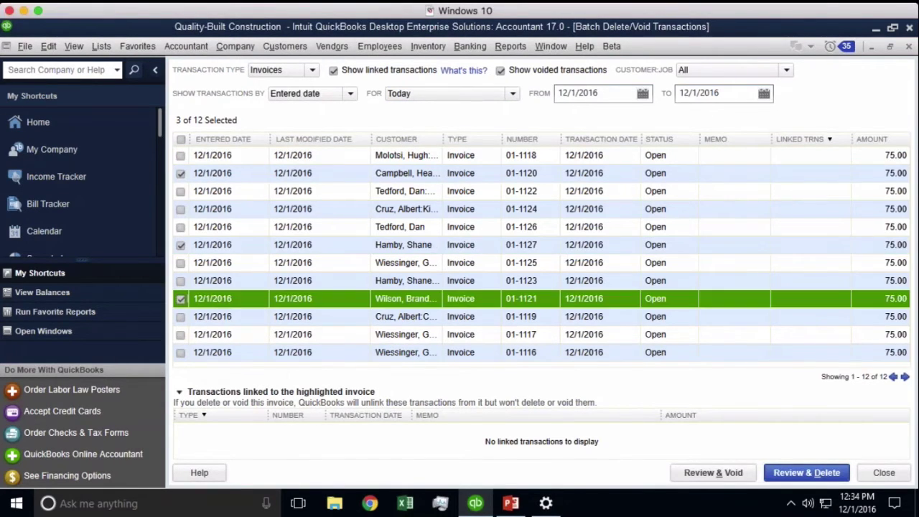
left_click(181, 353)
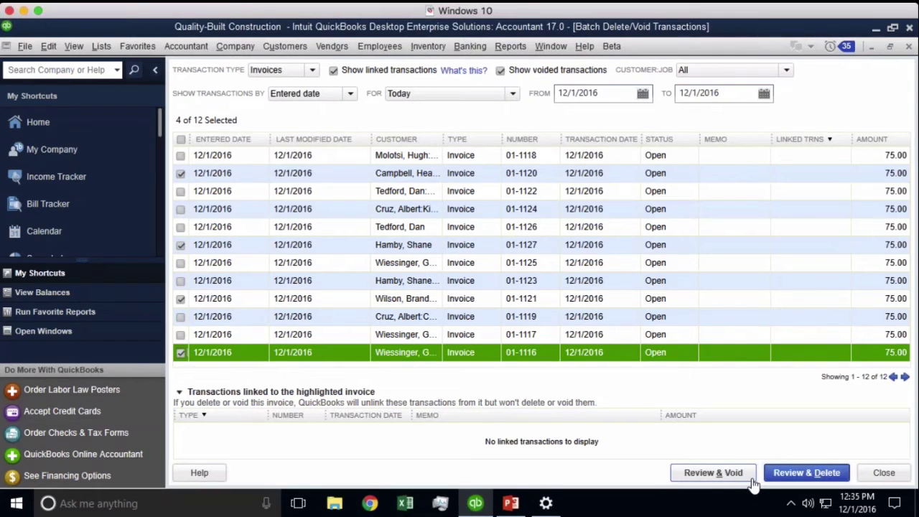
- Move on to the Review Batch Void Transactions screen showing the four invoices totalling 300.00
left_click(809, 478)
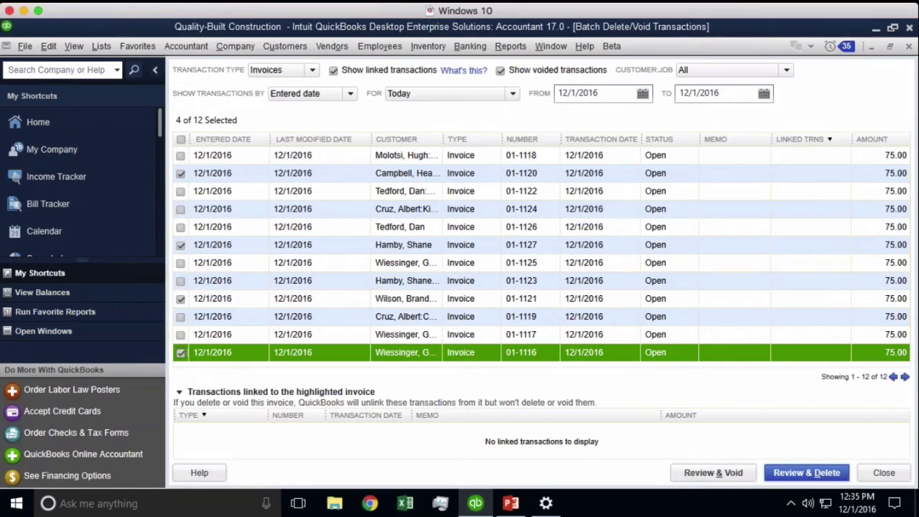
left_click(797, 474)
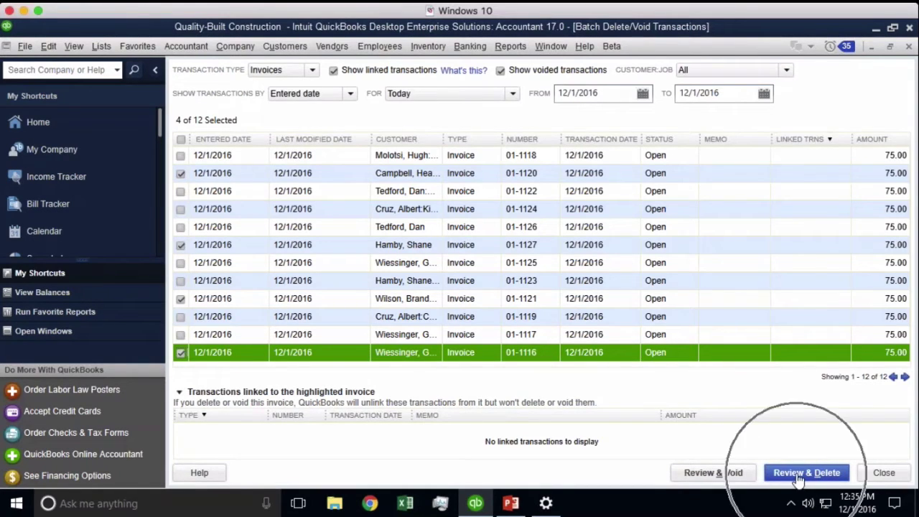
left_click(716, 474)
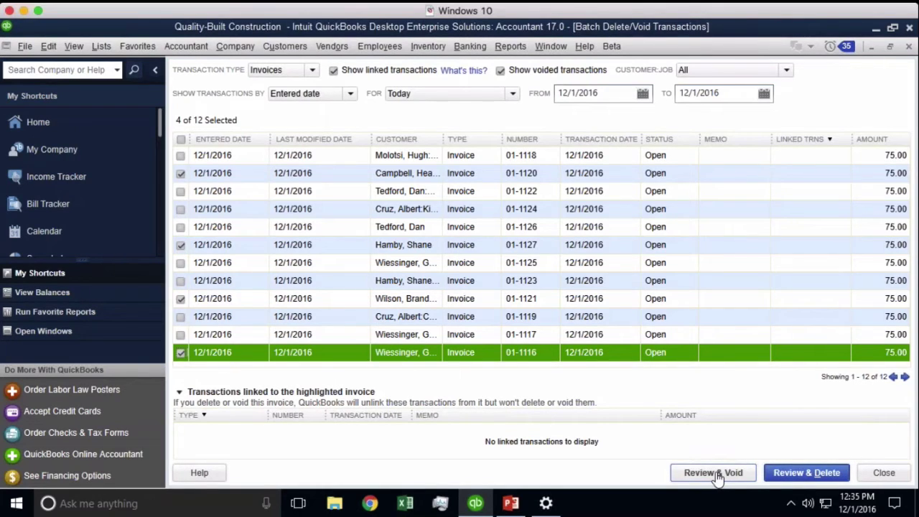
left_click(716, 474)
key("ctrl")
key("ctrl")
key("ctrl")
- Enter a void memo ending 'made mistake' for the four selected invoices
left_click(714, 473)
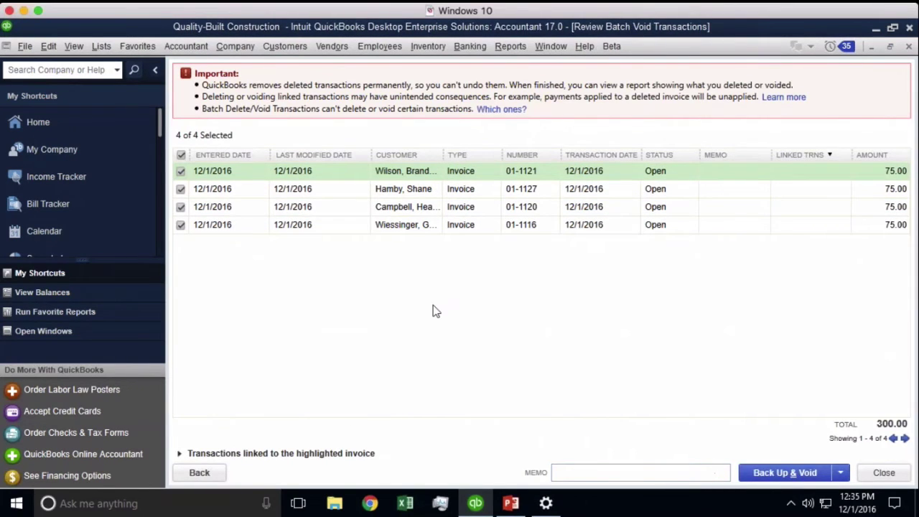
left_click(572, 474)
type("VOID: CREATED IN BATCH BY HECTOR. ")
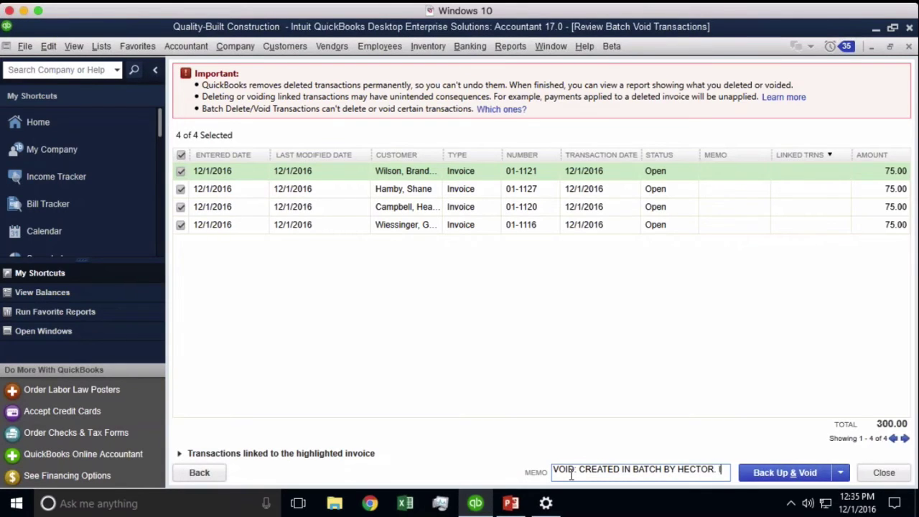
type("made mistake")
left_click_drag(561, 471, 751, 495)
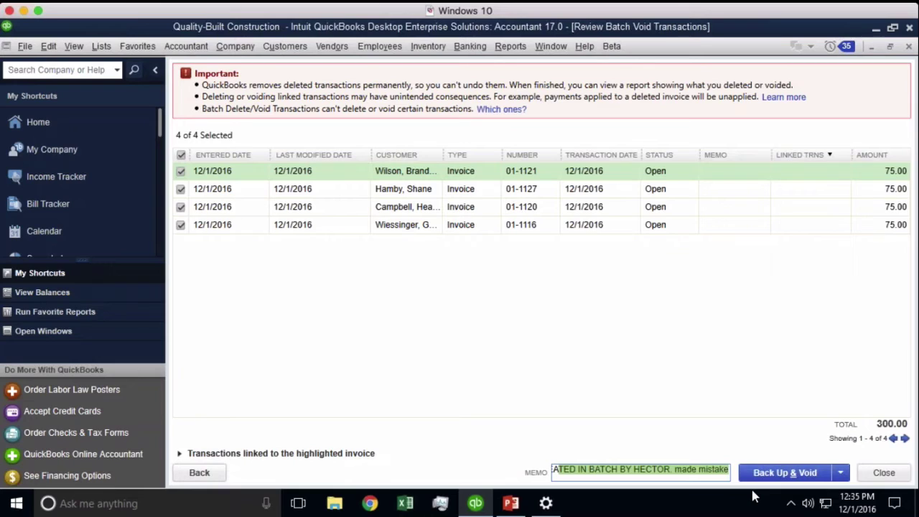
left_click(840, 476)
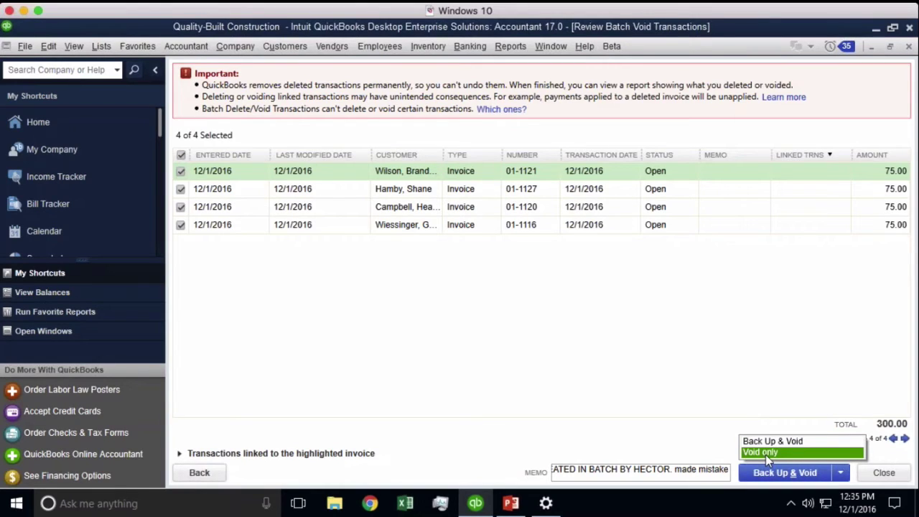
- Record a 75.00 payment against invoice 01-1121 for the customer's Custom Home job
left_click(301, 454)
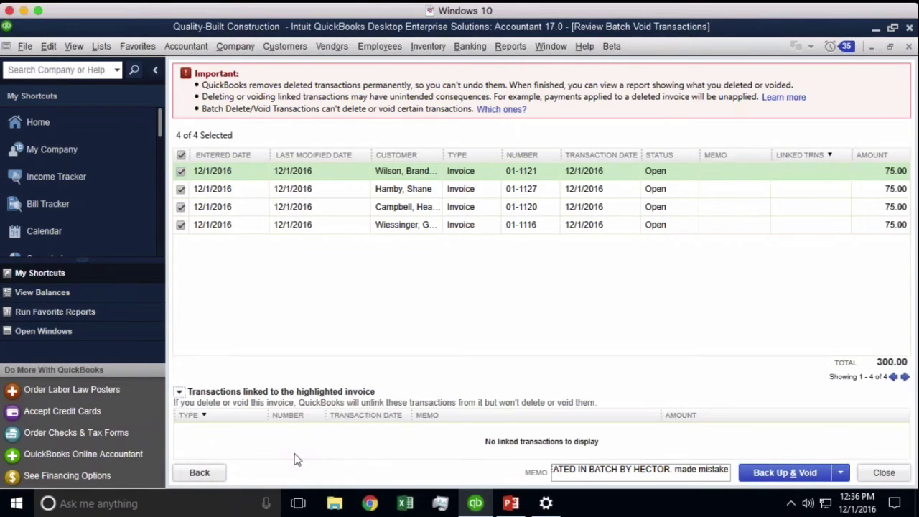
left_click(258, 394)
left_click(290, 46)
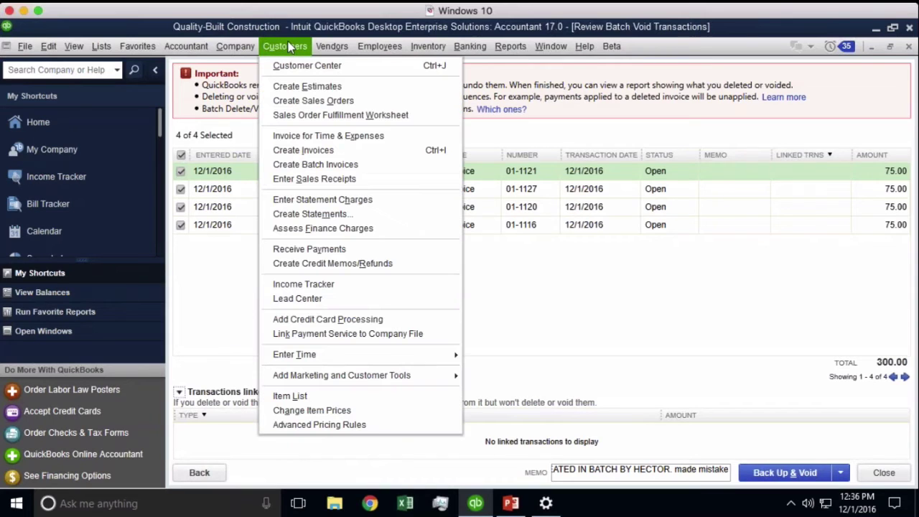
left_click(320, 250)
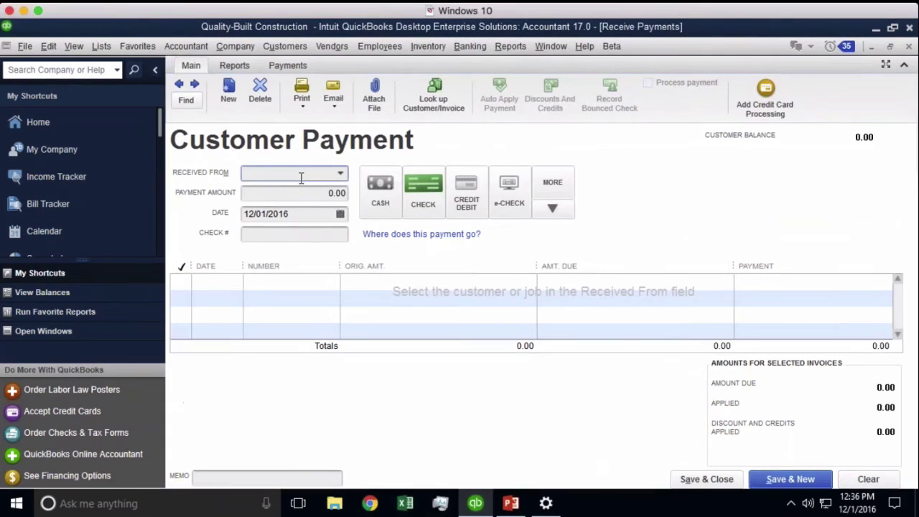
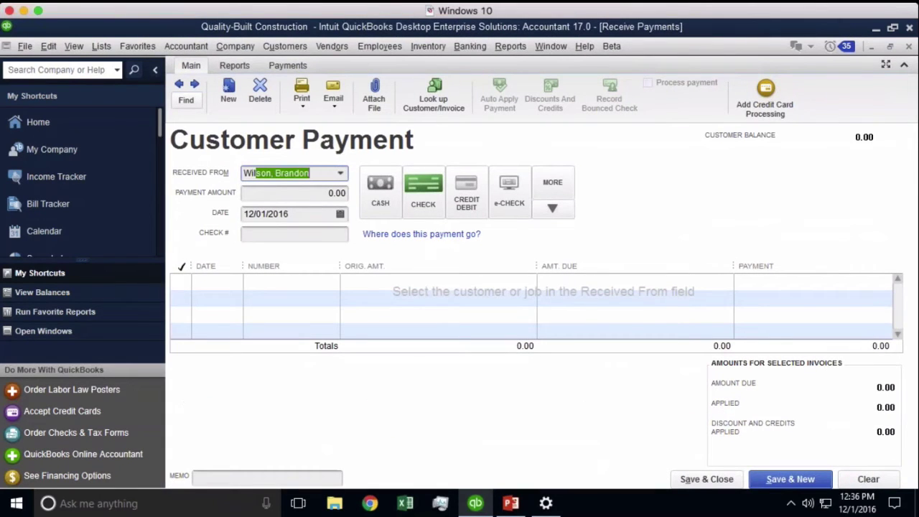
left_click(340, 173)
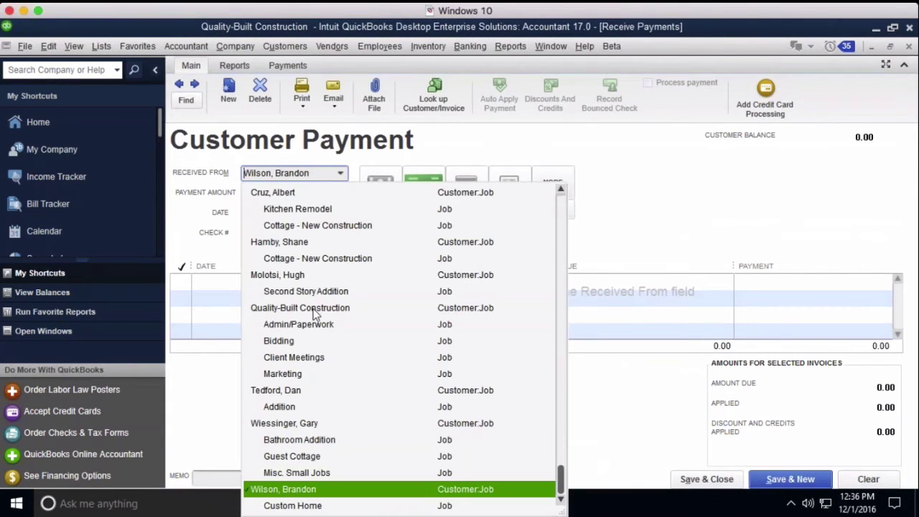
left_click(295, 505)
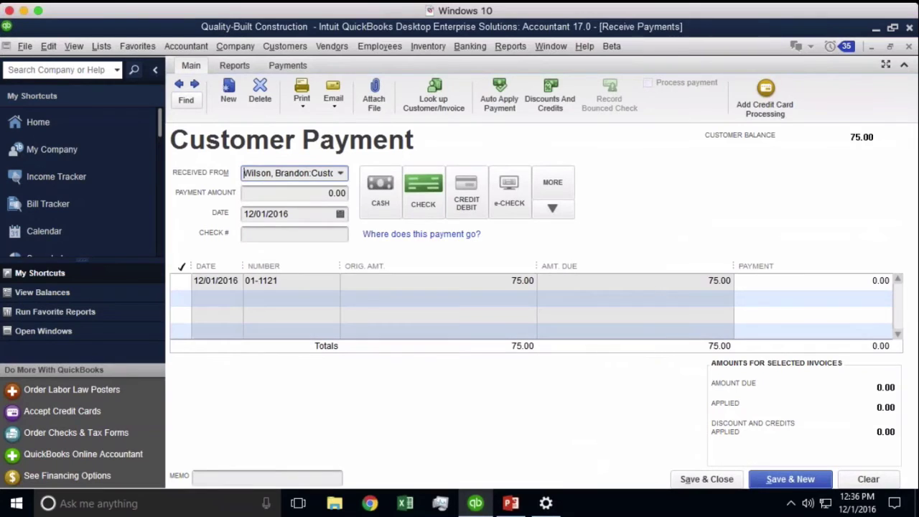
left_click(181, 281)
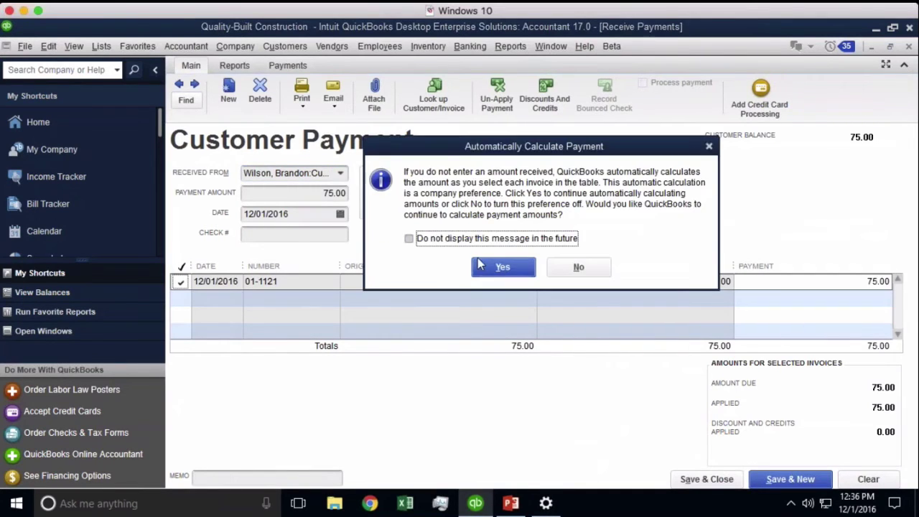
left_click(503, 264)
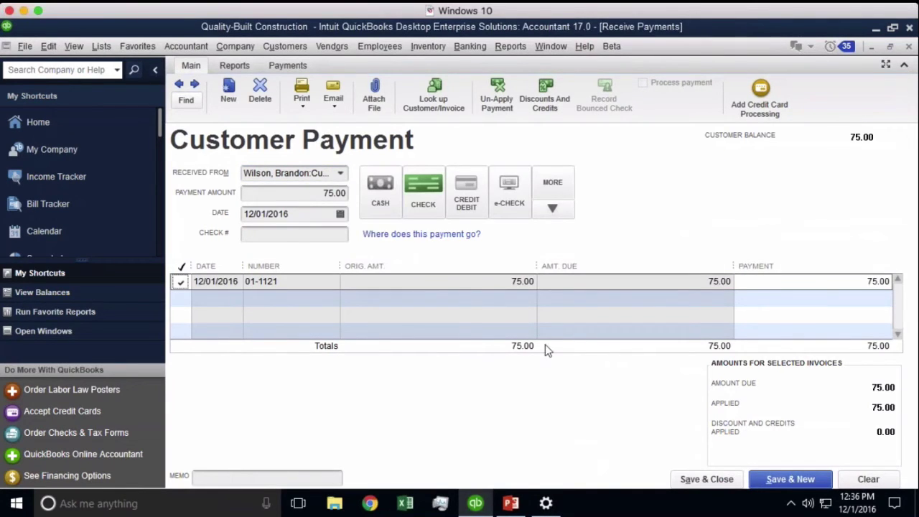
left_click(724, 481)
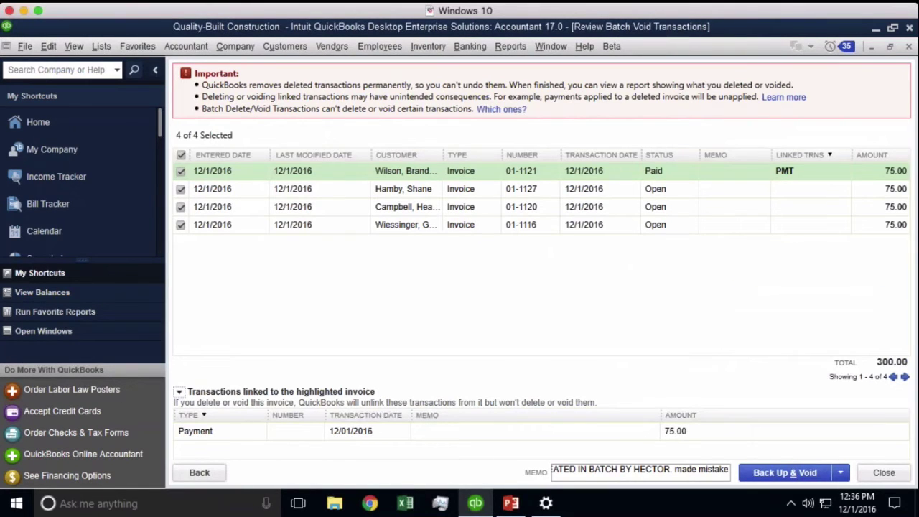
- Uncheck paid invoice 01-1121 so it is excluded from the batch void
left_click(180, 394)
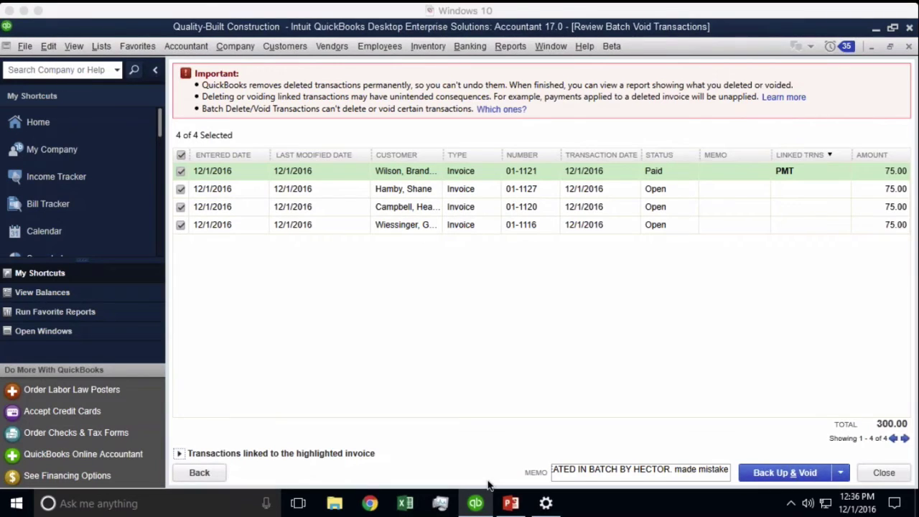
left_click(289, 332)
left_click(180, 170)
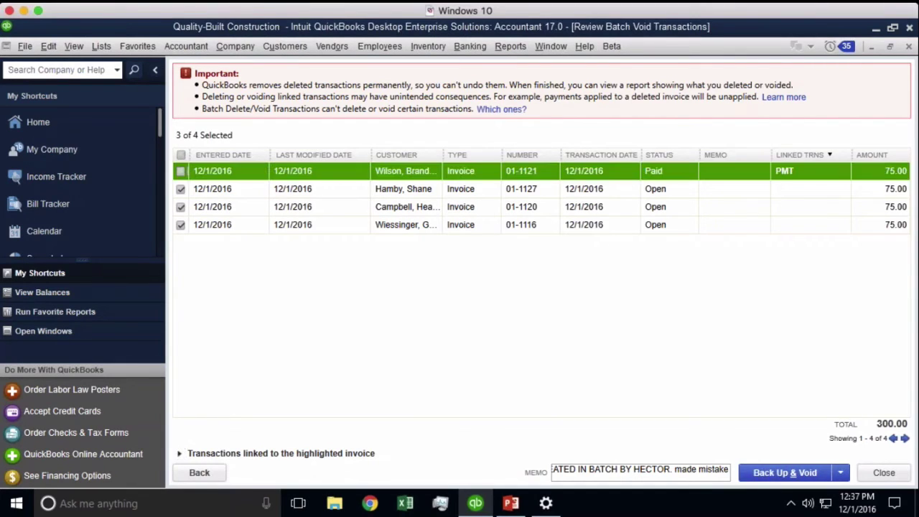
left_click(284, 453)
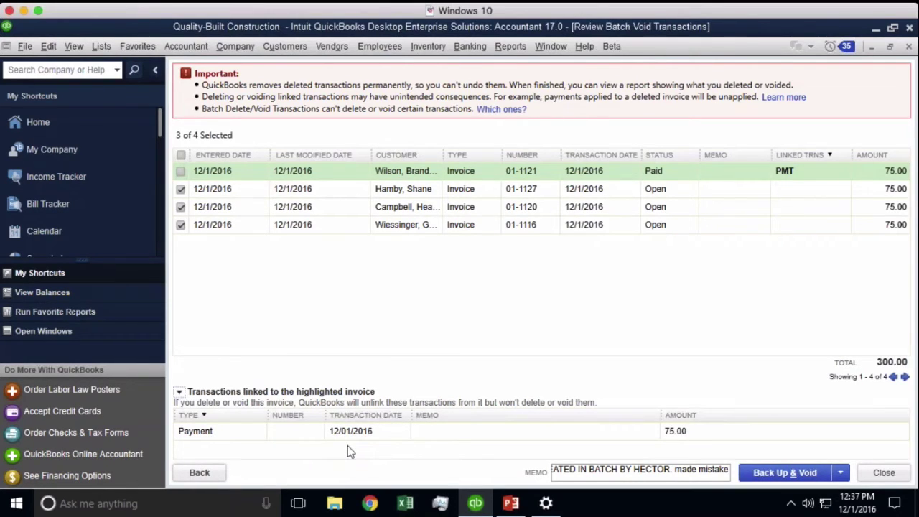
- Void the remaining selected invoices without a backup and confirm
left_click(840, 475)
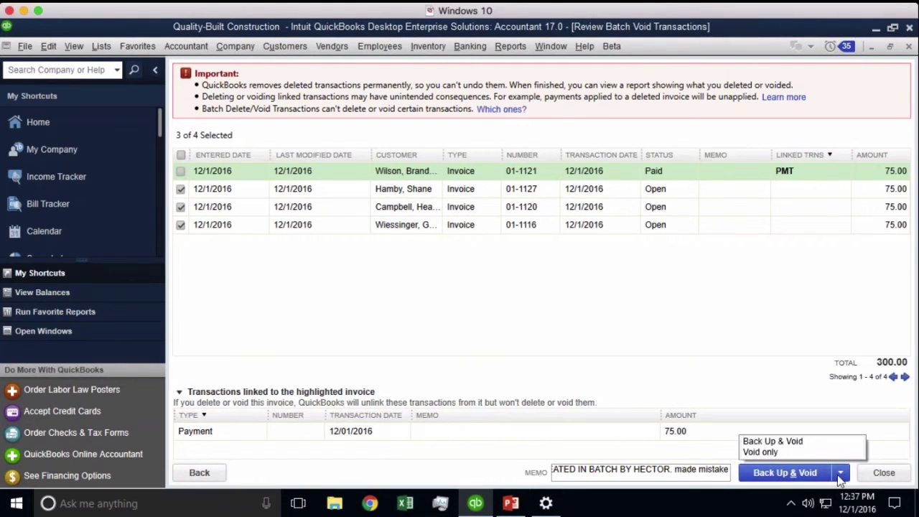
left_click(782, 452)
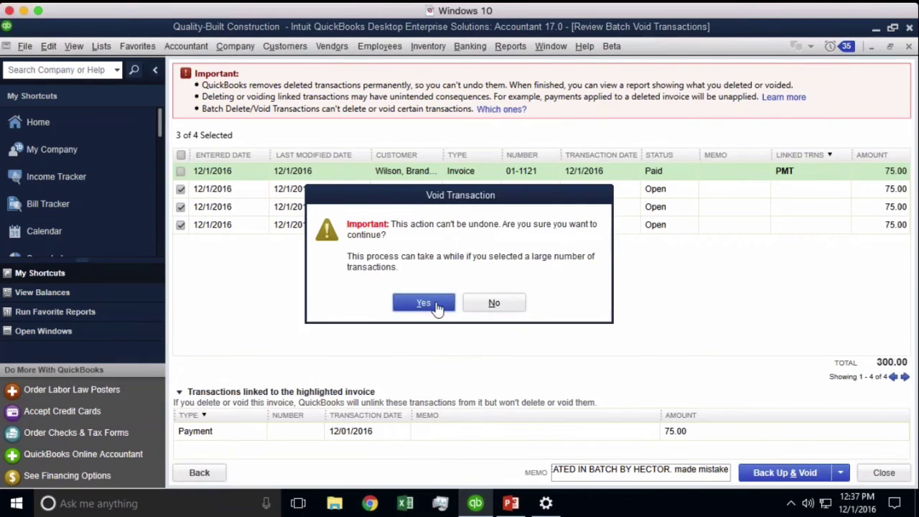
left_click(433, 303)
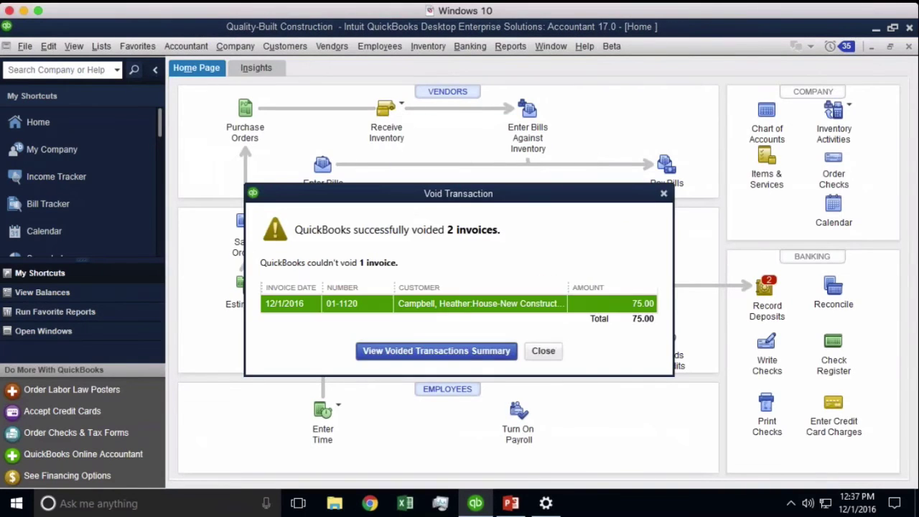
- Drill from the voided transactions summary into the detail report and invoice 01-1116
left_click(436, 350)
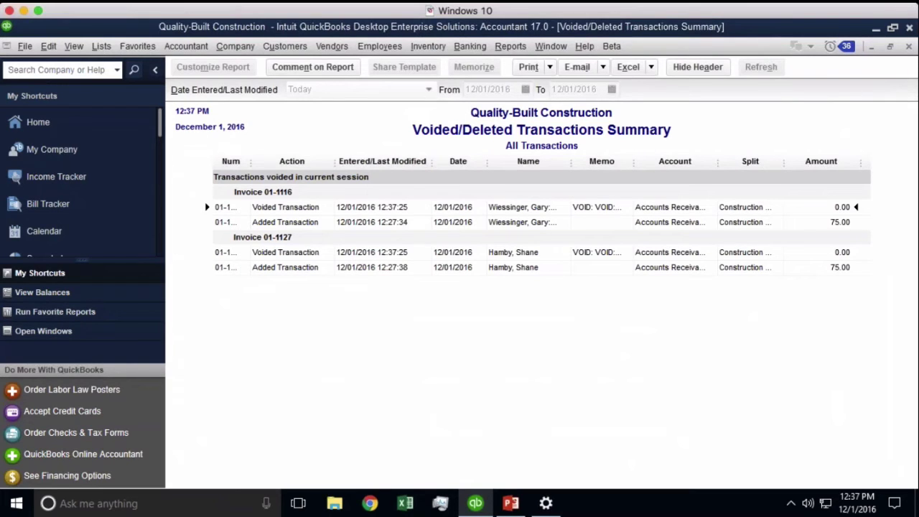
double_click(388, 207)
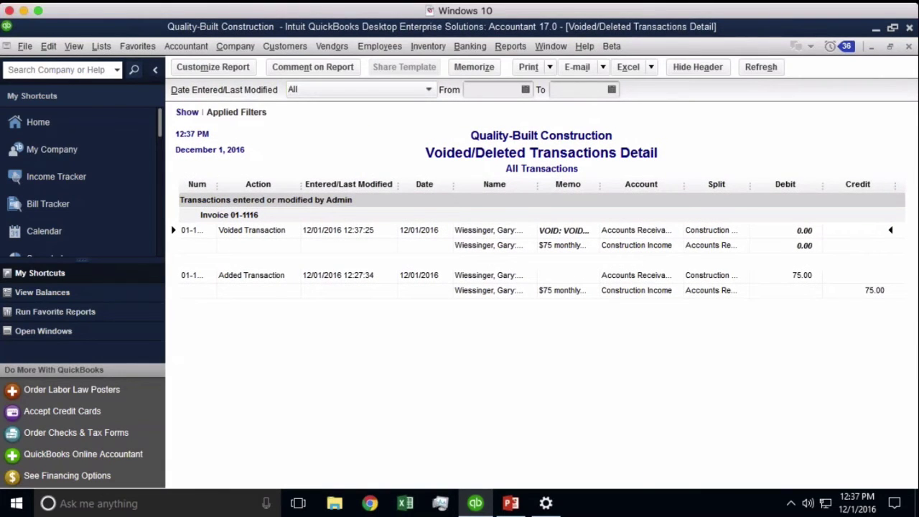
double_click(388, 231)
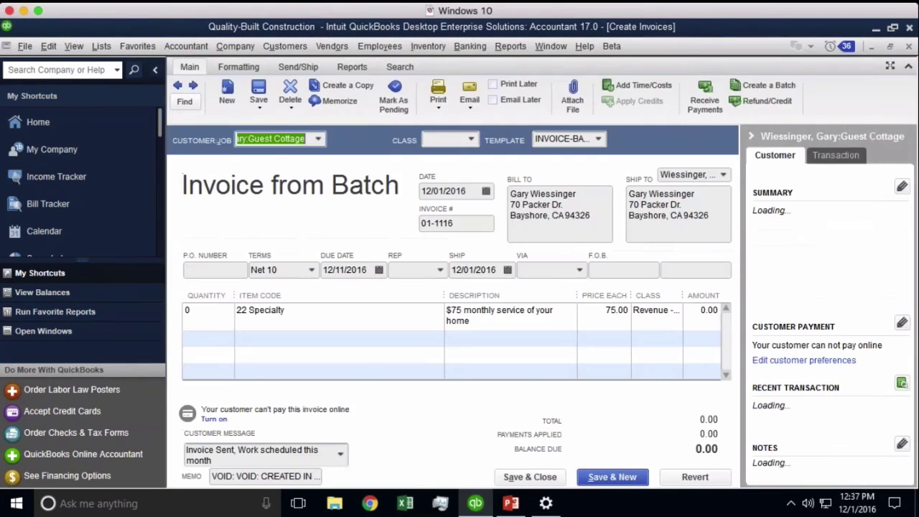
- Read invoice 01-1116's void memo, close it unchanged, then close the detail report
left_click(279, 472)
key("Delete")
key("ctrl+z")
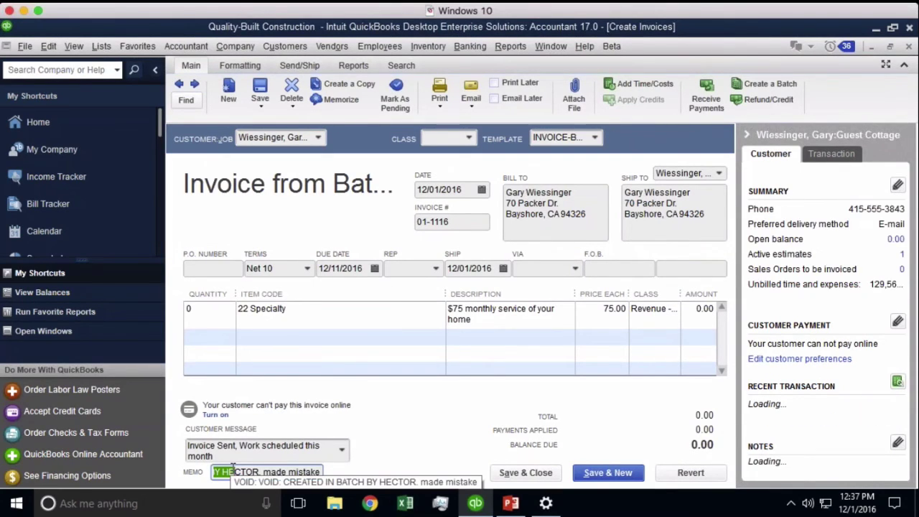
key("Escape")
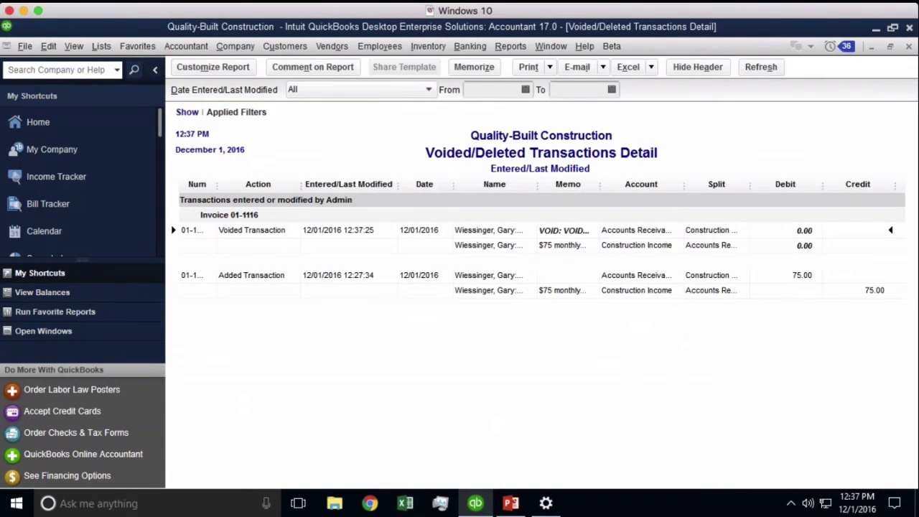
left_click(155, 70)
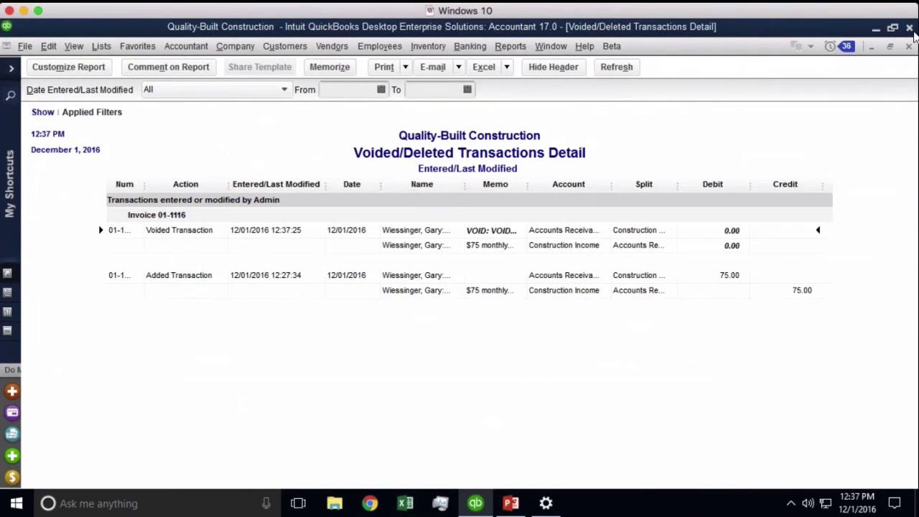
left_click(908, 47)
- Close the Voided/Deleted Transactions Summary report and bring up the Customers menu
left_click(908, 47)
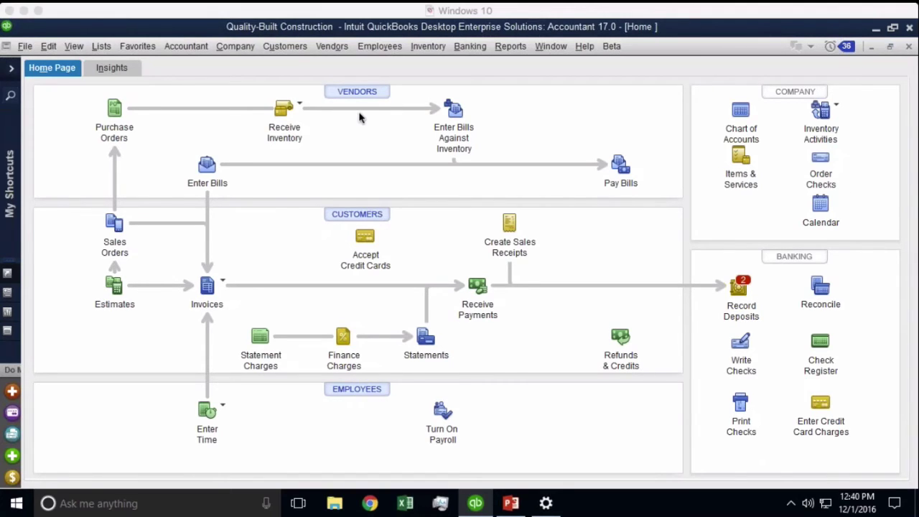
left_click(351, 43)
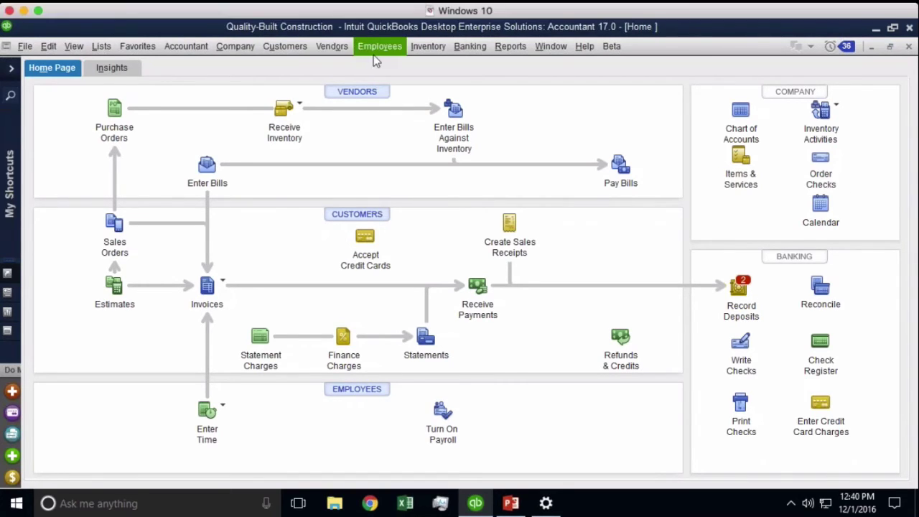
left_click(289, 49)
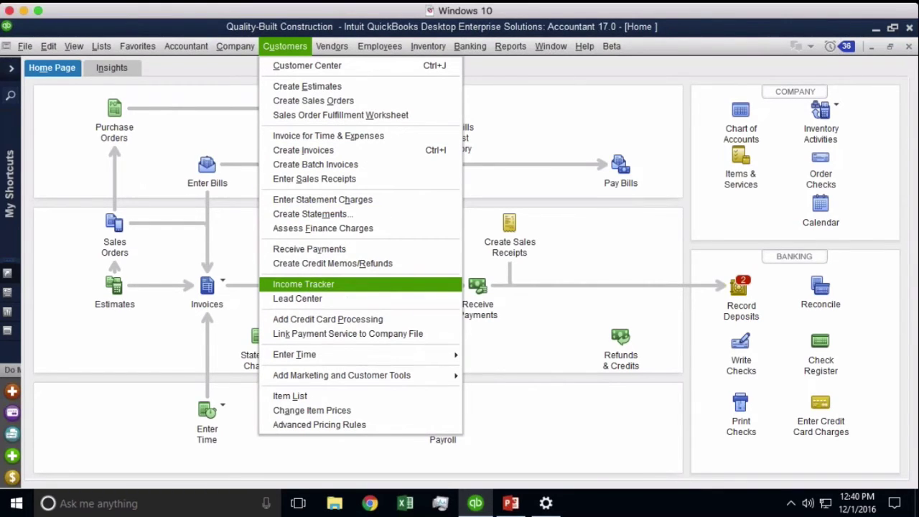
- Open the Income Tracker maximized and filter it to the 28 open invoices totalling 147,738.96
left_click(323, 284)
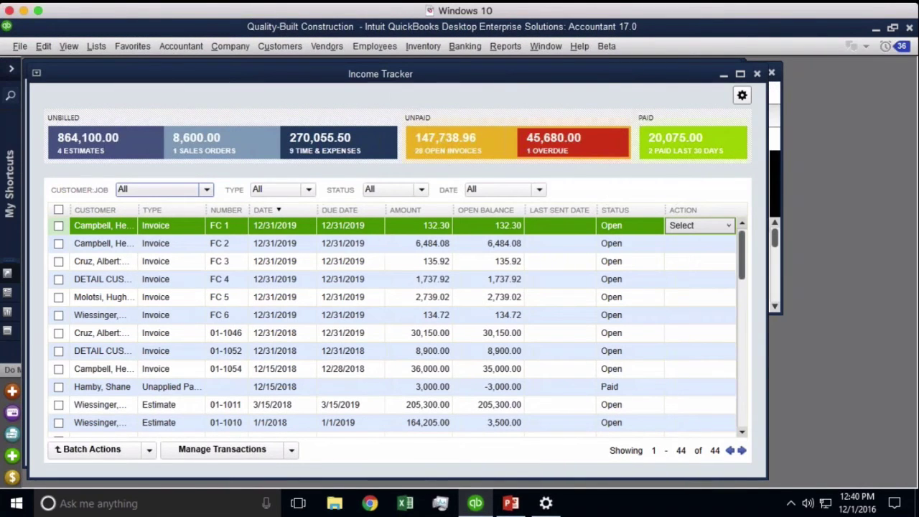
double_click(344, 72)
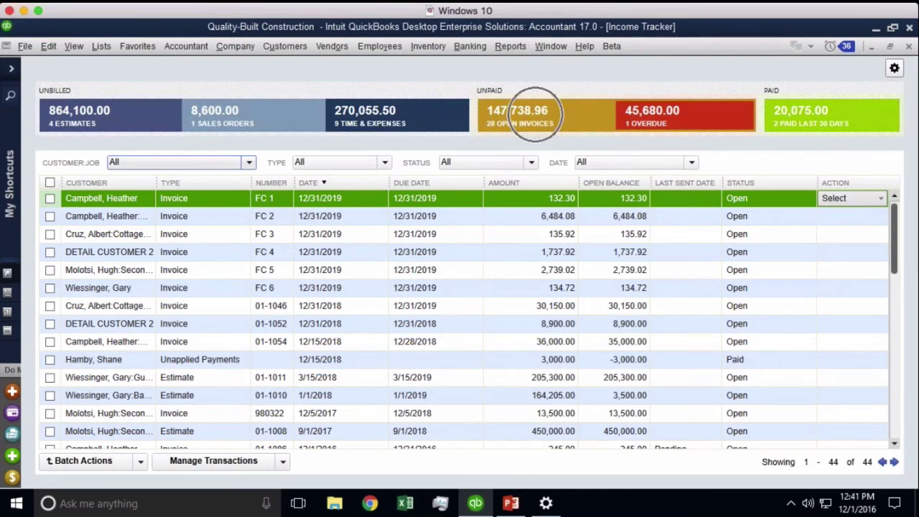
left_click(535, 116)
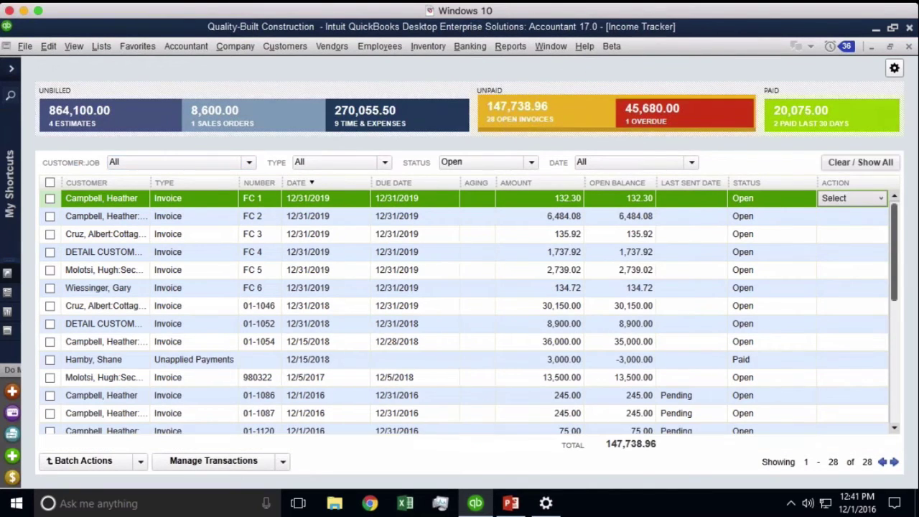
left_click(684, 114)
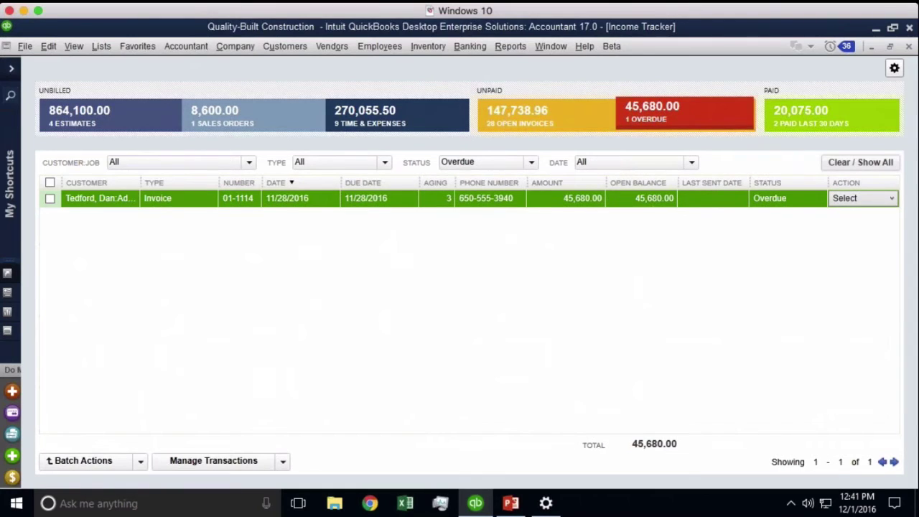
left_click(536, 110)
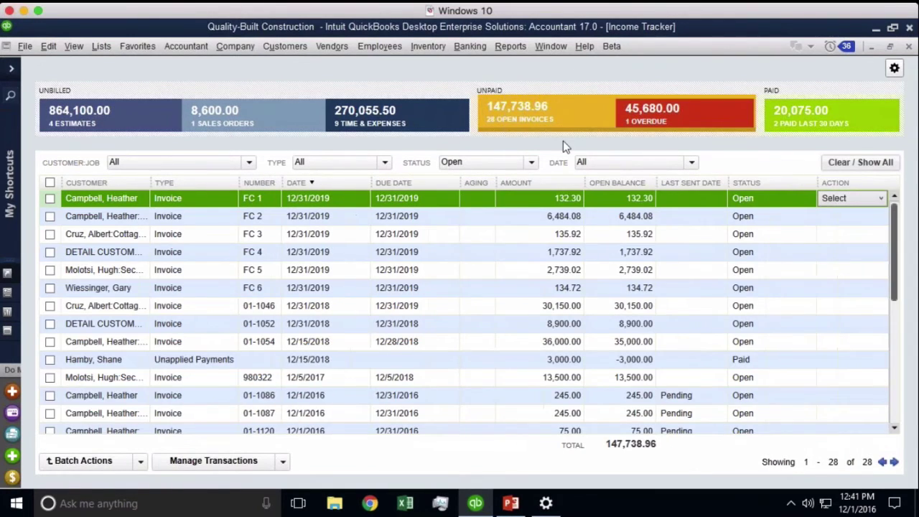
- Tick all 28 transactions, start a batch print of the invoices, then cancel it
left_click(50, 188)
left_click(50, 188)
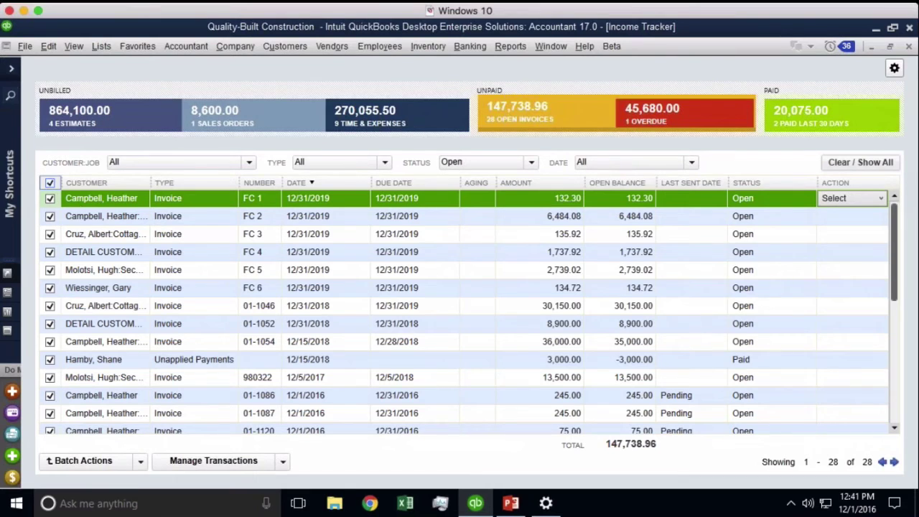
key("ctrl")
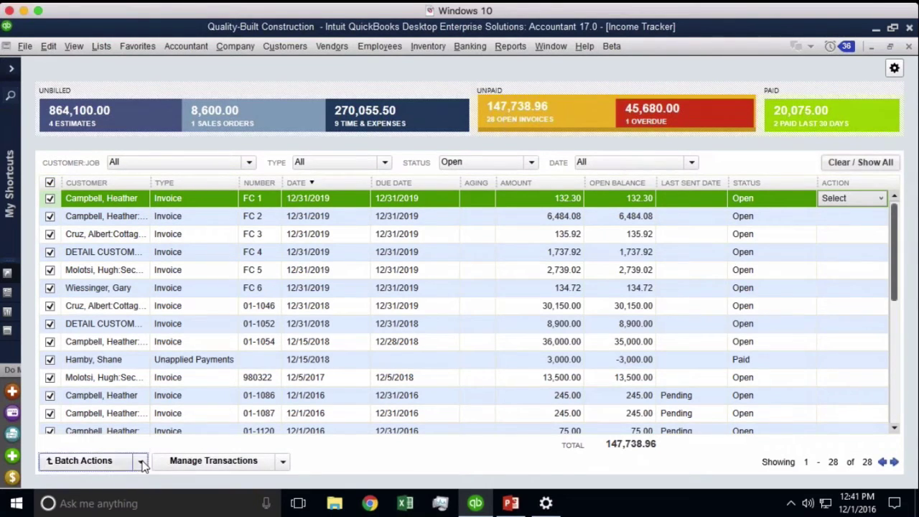
left_click(83, 460)
key("ctrl")
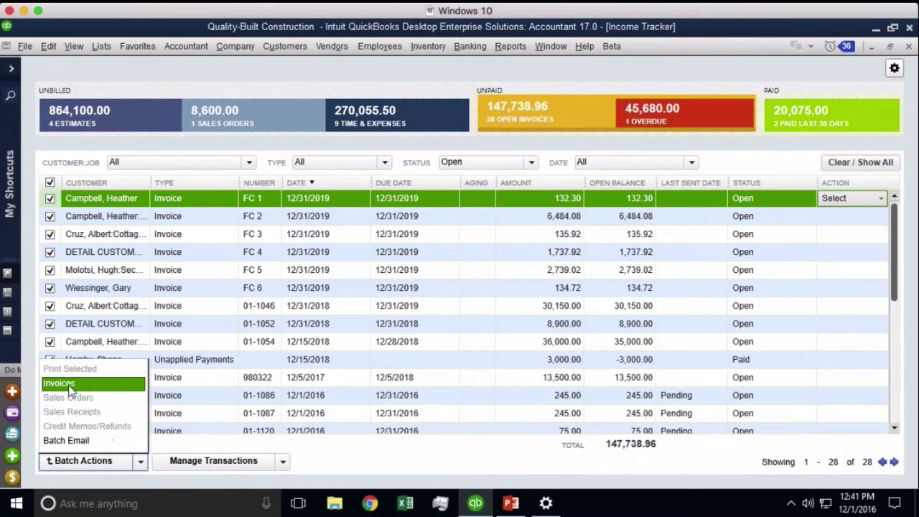
left_click(70, 389)
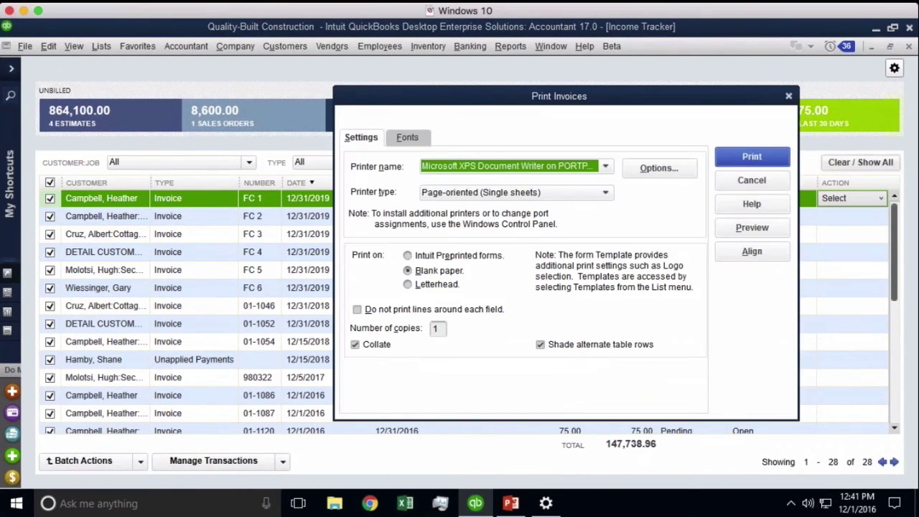
left_click_drag(663, 110, 478, 124)
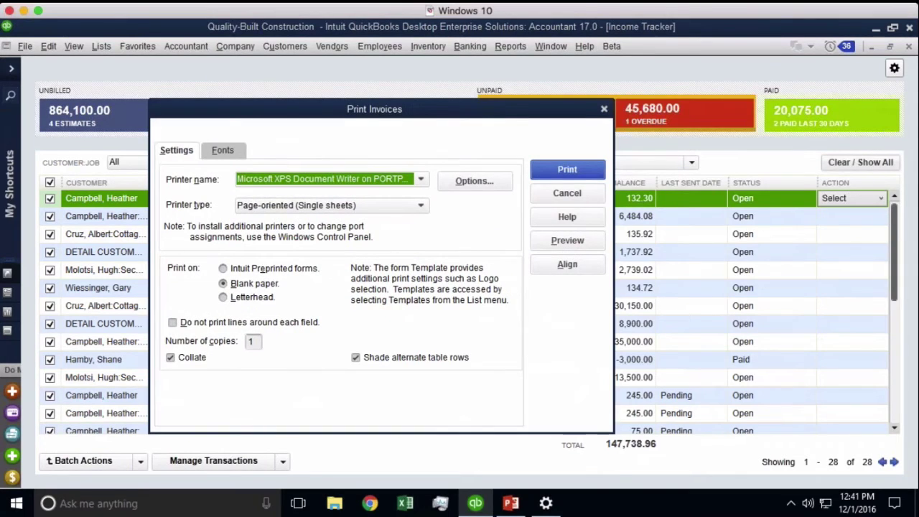
left_click(567, 192)
- Attempt a batch email of the ticked transactions and dismiss the missing email addresses prompt
left_click(140, 461)
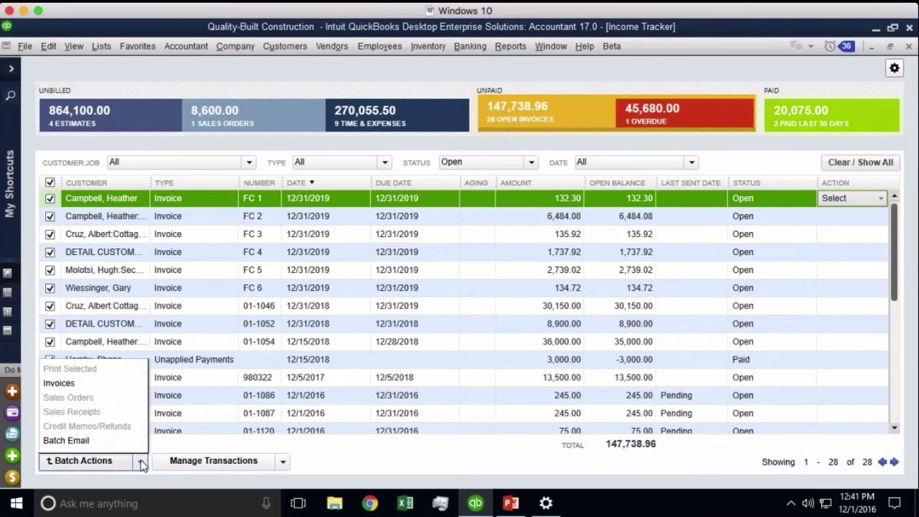
left_click(107, 446)
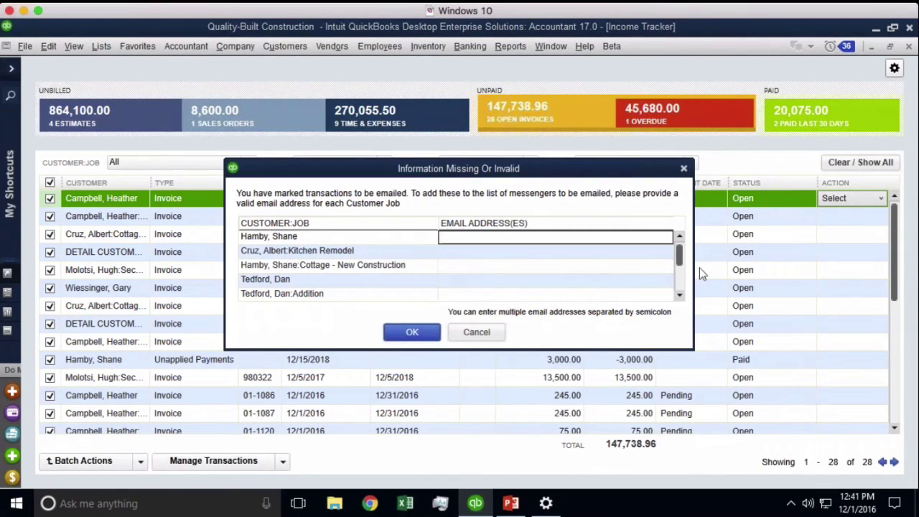
left_click_drag(679, 264, 679, 296)
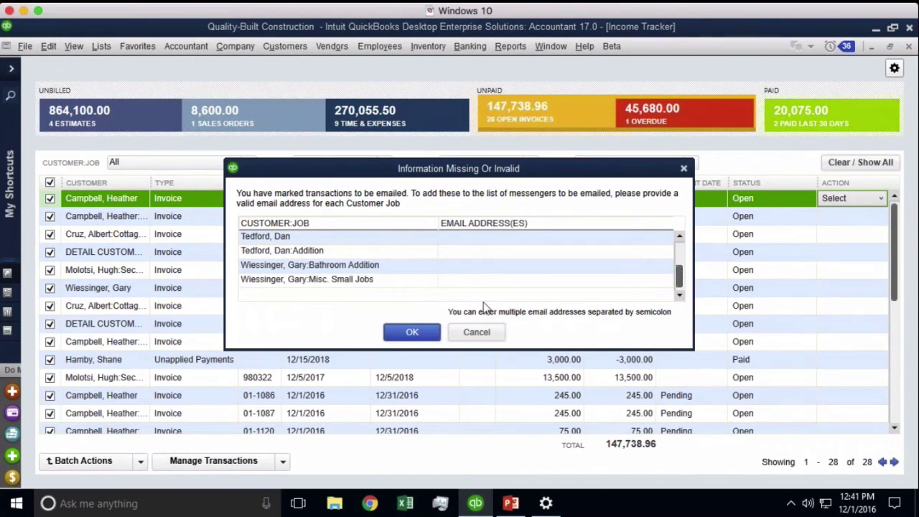
left_click(476, 332)
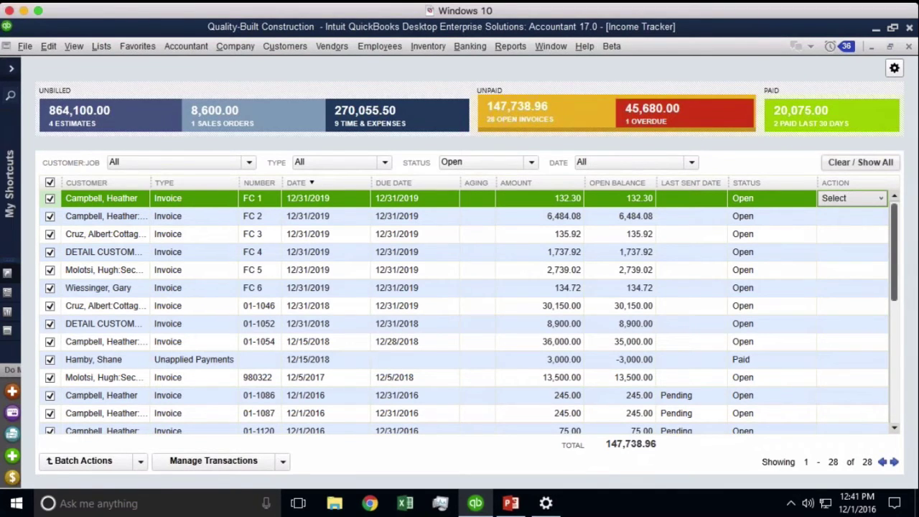
- Untick all transactions and sort the list by amount, smallest first
left_click(50, 182)
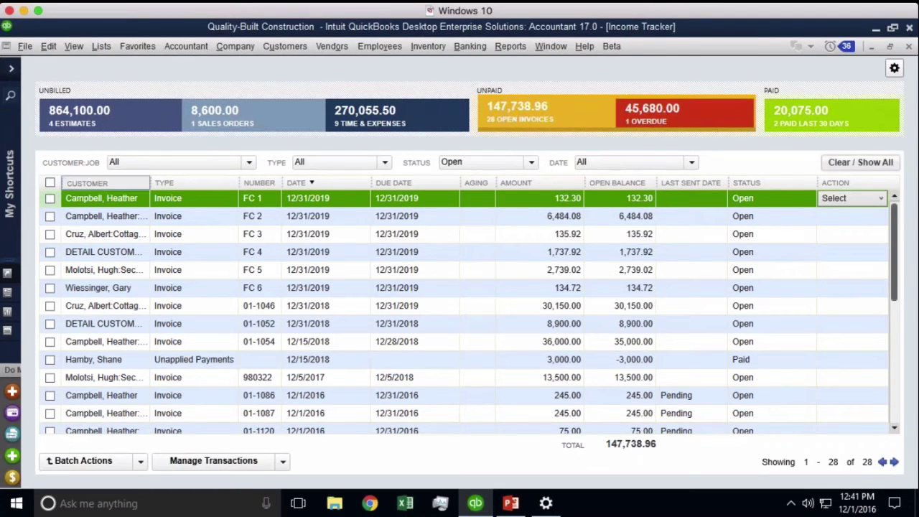
left_click(543, 187)
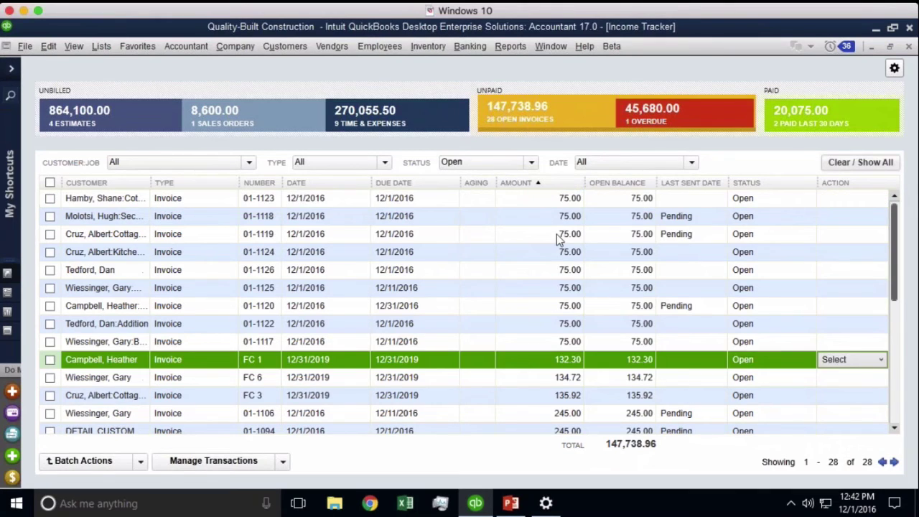
scroll(558, 233, "down", 5)
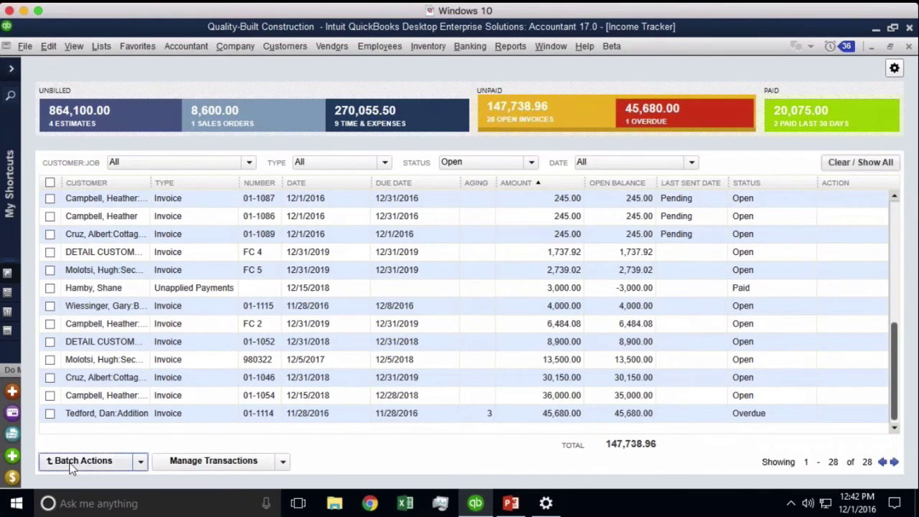
- Tick invoices 980322, 01-1046, 01-1054 and 01-1114, then filter the list to the unbilled estimates
left_click(50, 359)
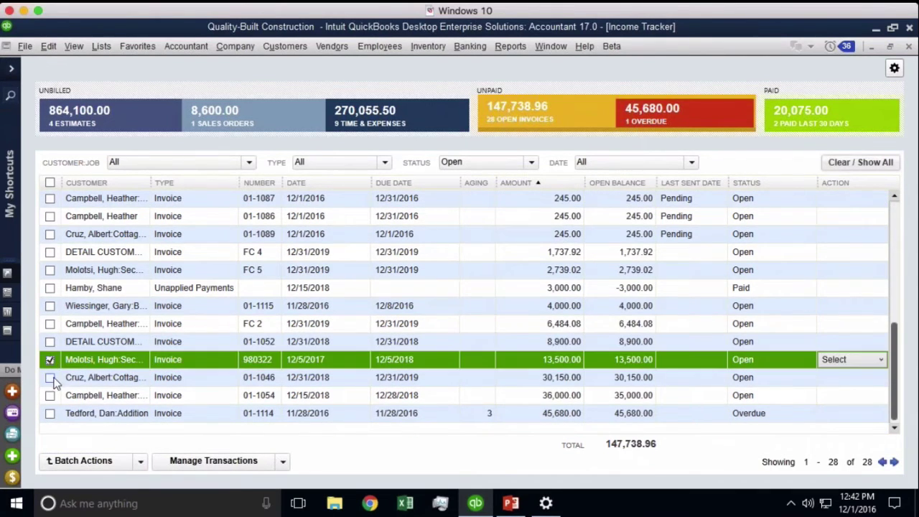
left_click(50, 377)
left_click(49, 395)
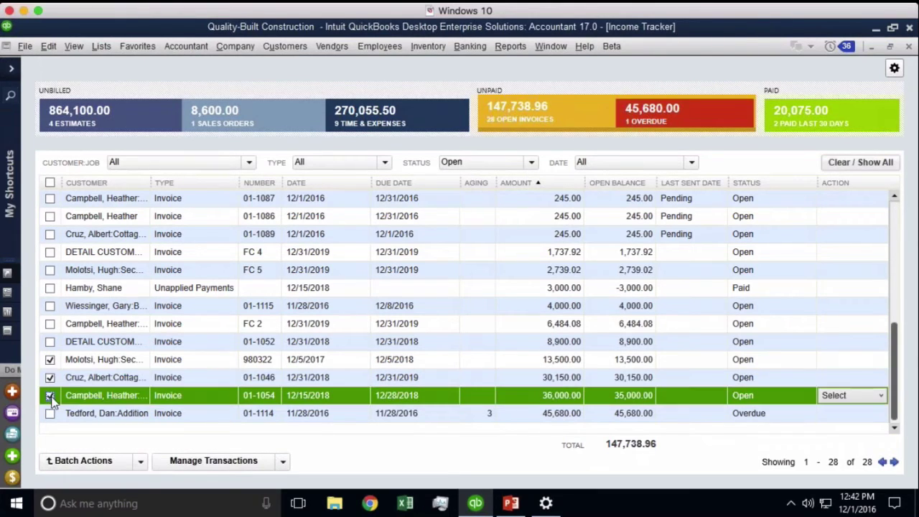
left_click(49, 413)
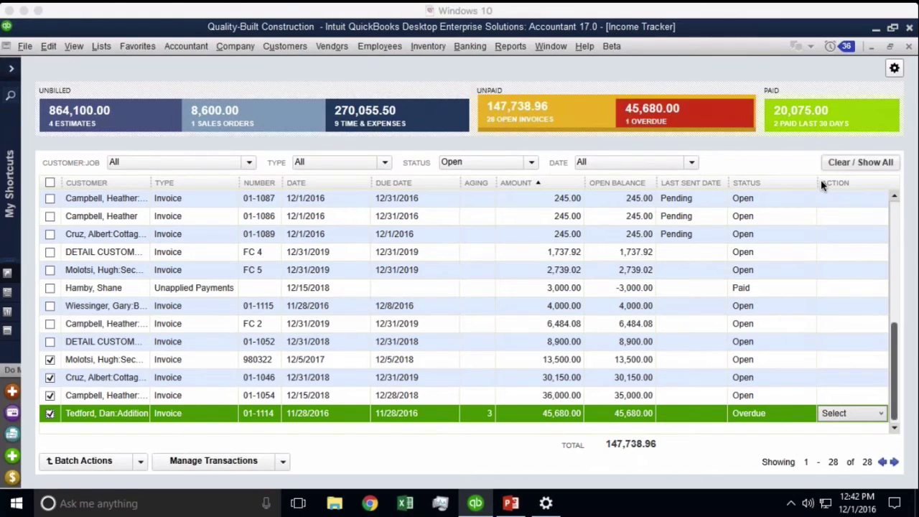
left_click(70, 114)
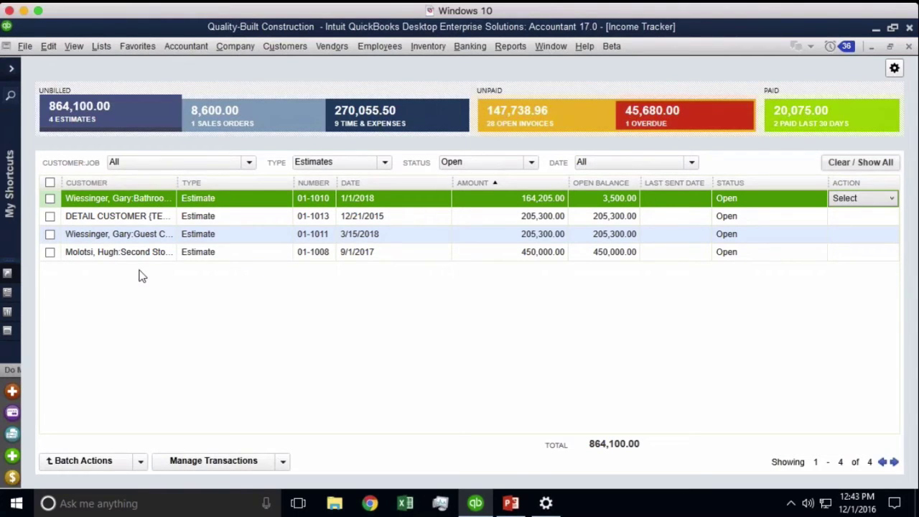
- Open estimate 01-1013, mark it inactive and back to active, and save it
left_click(124, 223)
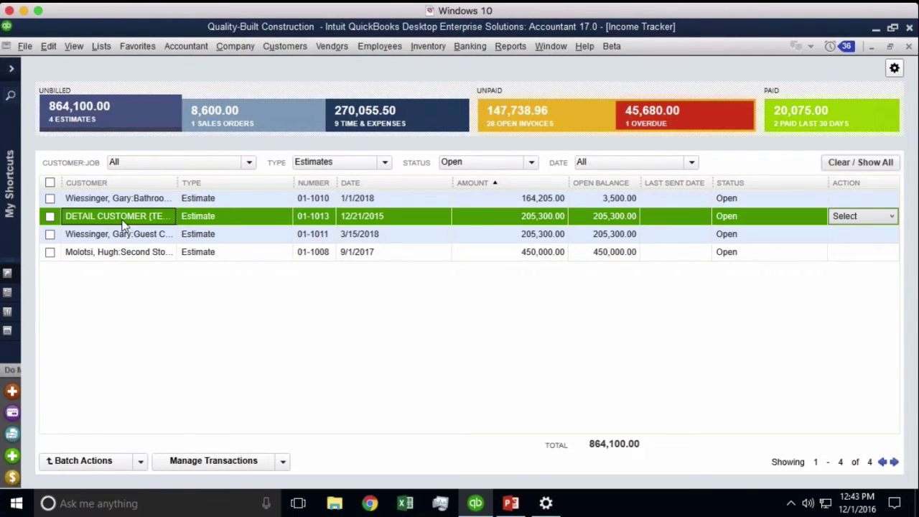
double_click(124, 222)
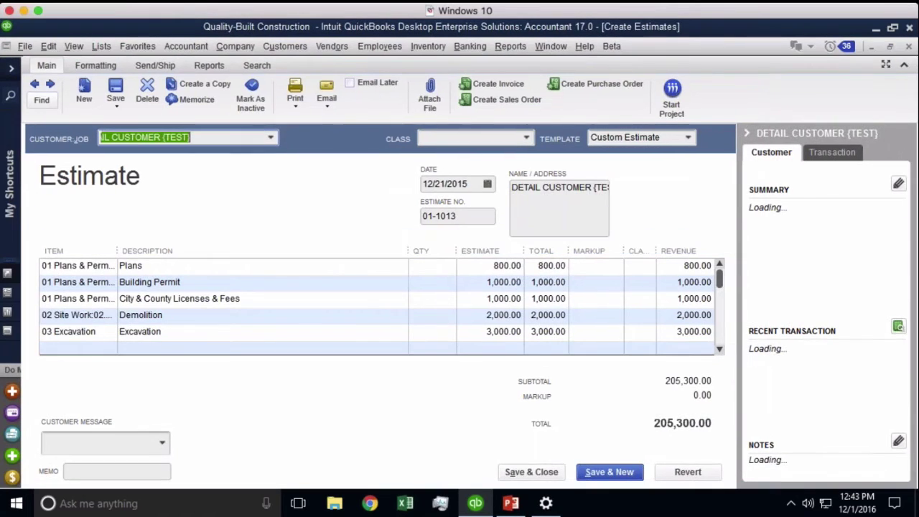
left_click(250, 95)
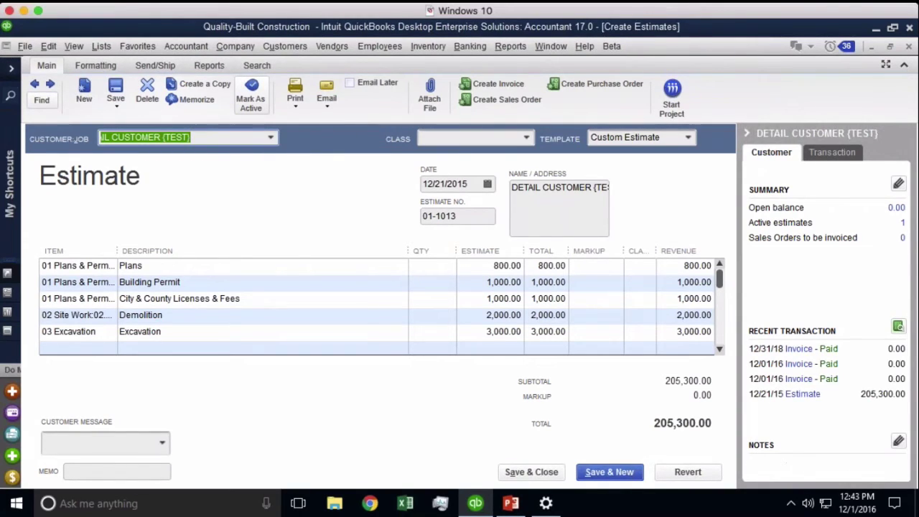
left_click(259, 114)
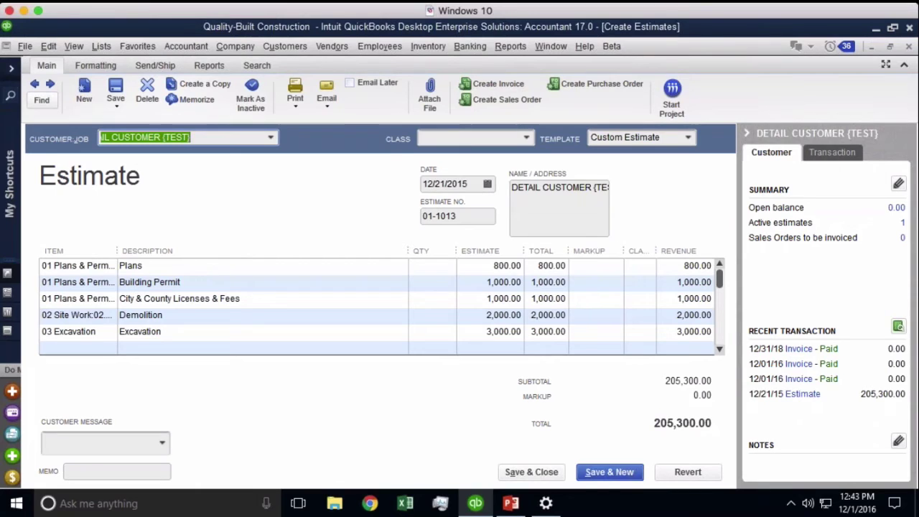
left_click(531, 474)
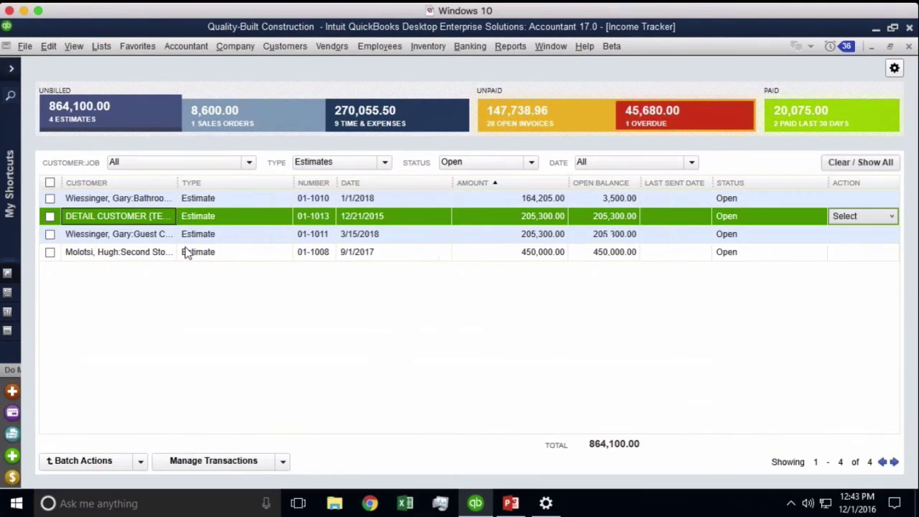
- Mark the Guest Cottage estimate 01-1011 inactive and save it, accepting the far-future date warning
double_click(117, 234)
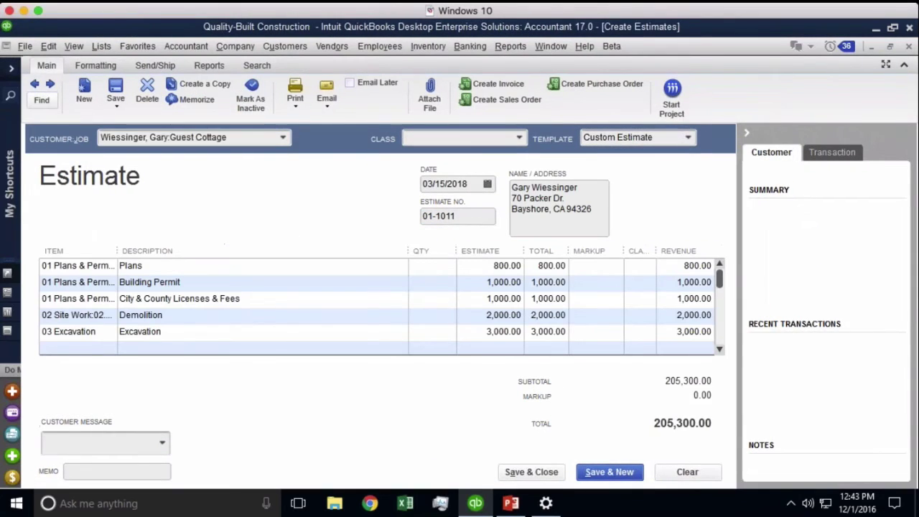
left_click(252, 106)
left_click(544, 474)
left_click(402, 191)
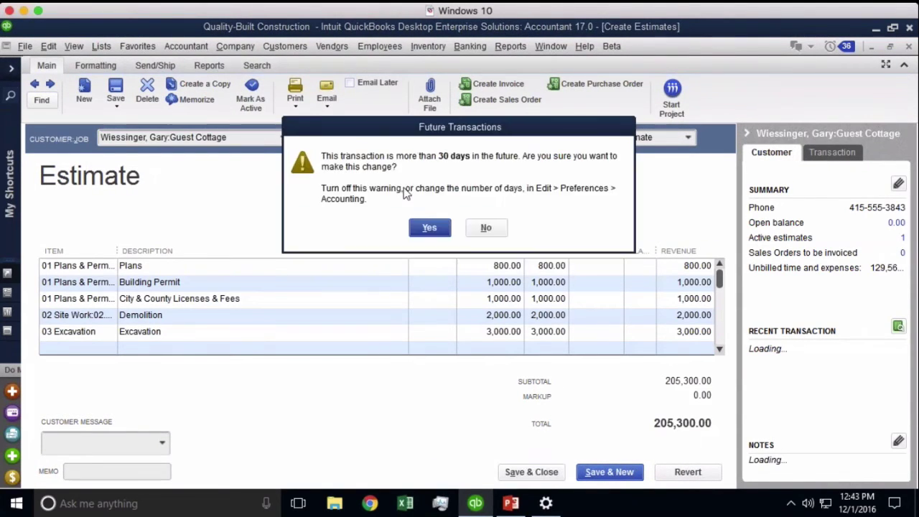
left_click(429, 228)
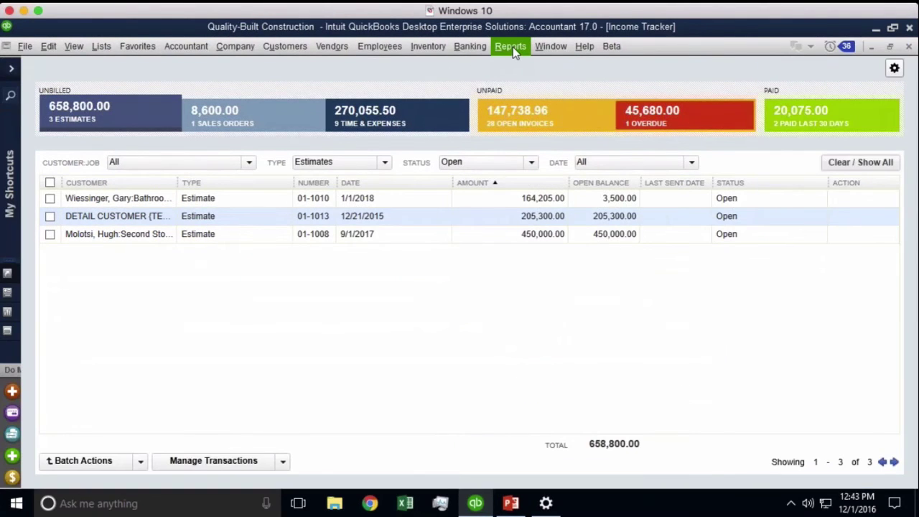
left_click(511, 47)
- Open the Estimates by Job report and review the Bathroom Addition and Guest Cottage estimate lines
mouse_move(547, 244)
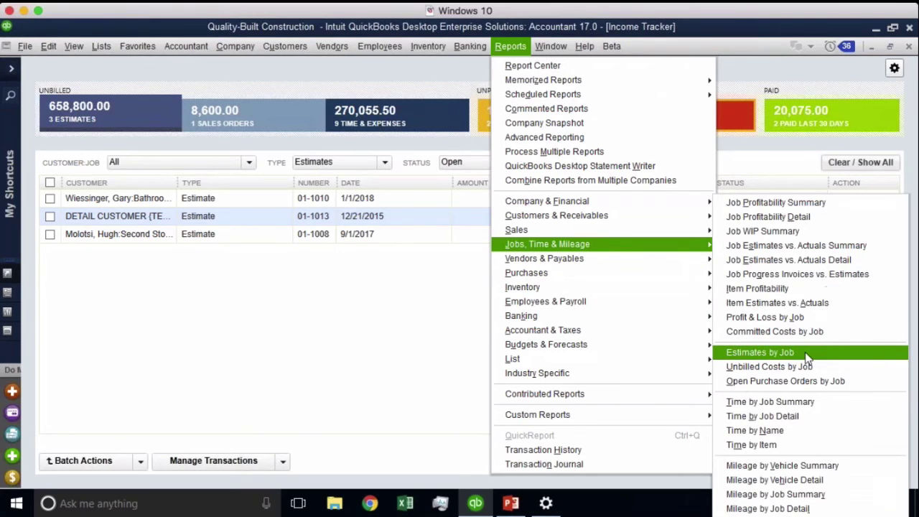
left_click(761, 352)
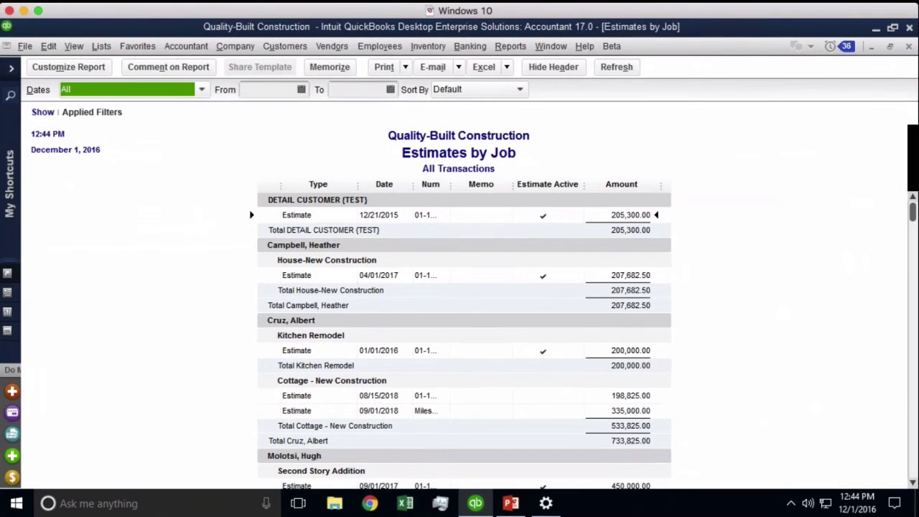
scroll(888, 458, "down", 10)
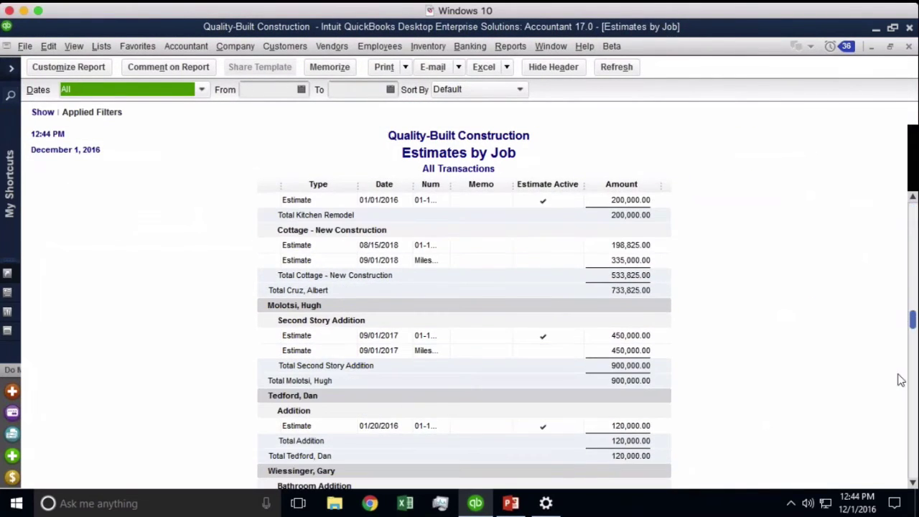
scroll(884, 451, "down", 1)
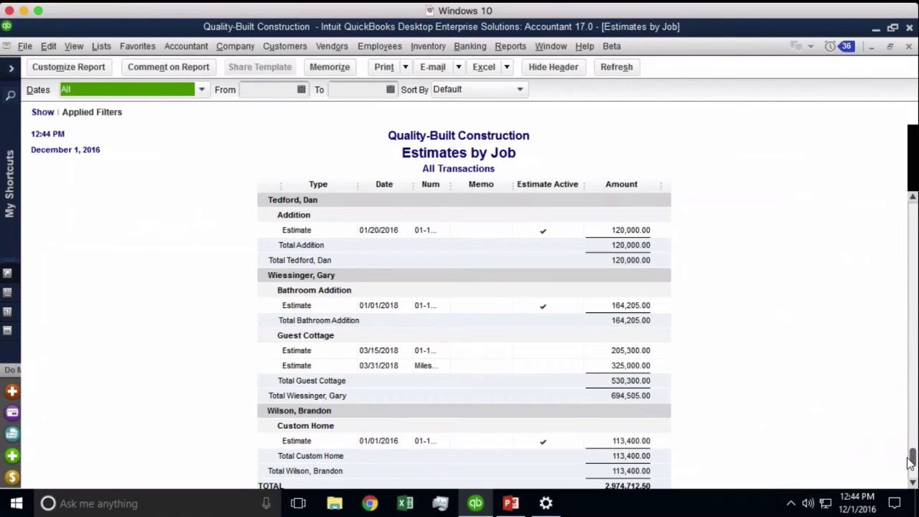
left_click(914, 481)
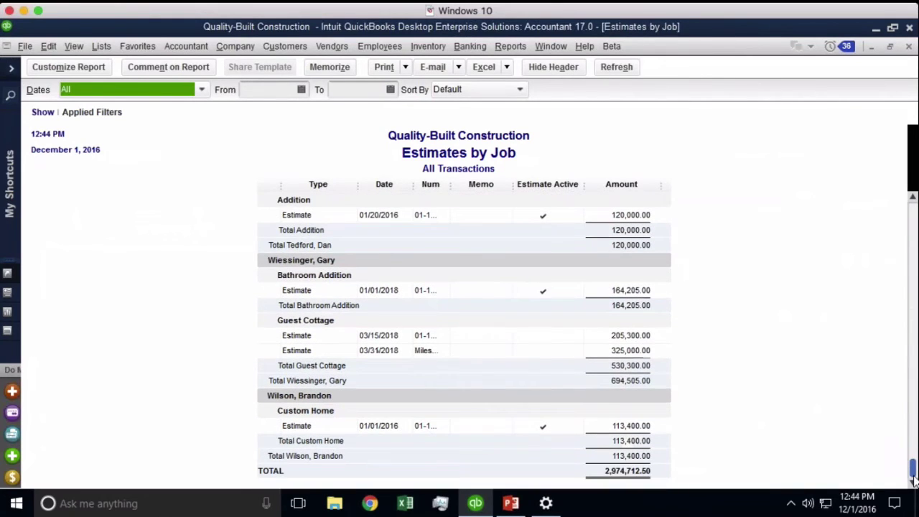
left_click(543, 293)
left_click(554, 339)
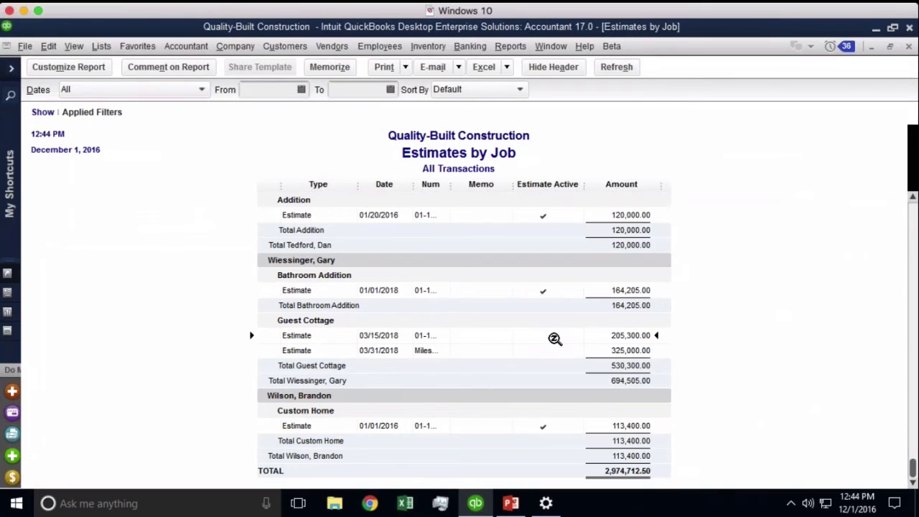
left_click_drag(914, 467, 914, 226)
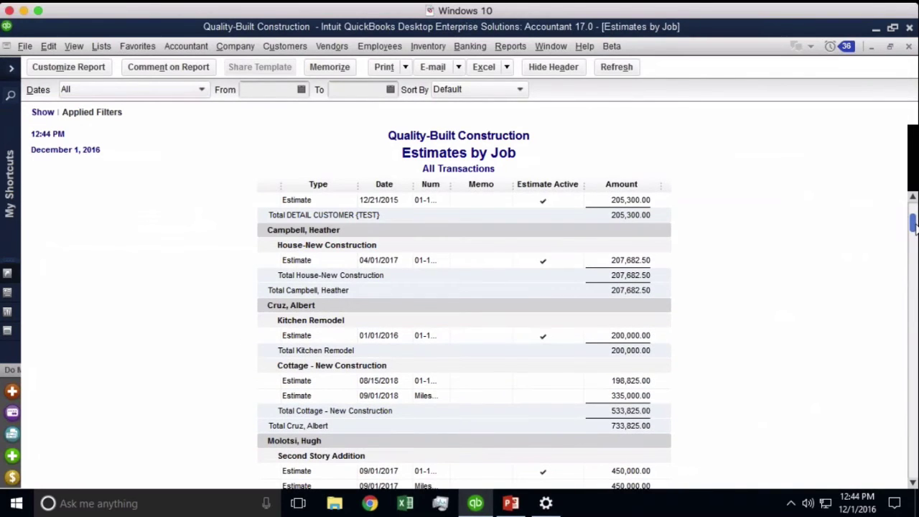
mouse_move(916, 229)
left_mouse_down()
mouse_move(917, 296)
mouse_move(916, 239)
left_mouse_up()
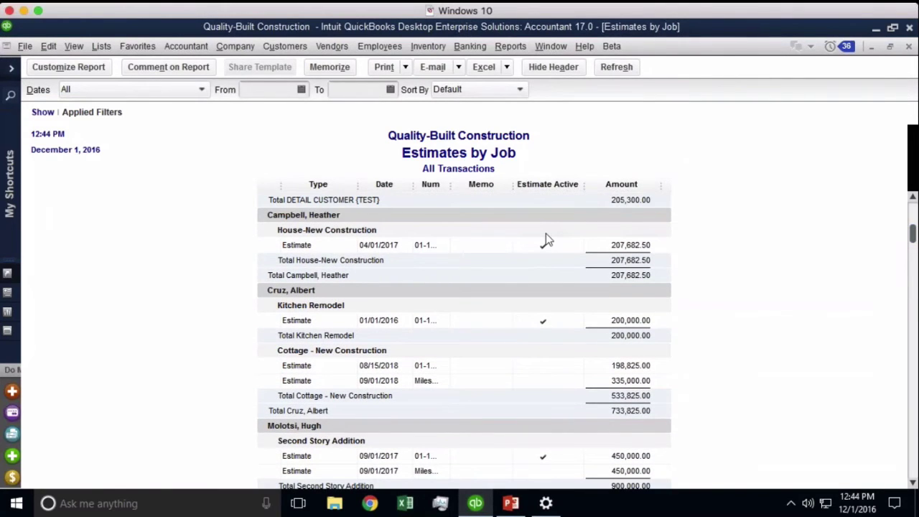
left_click(551, 46)
- In the Income Tracker, batch-mark all three remaining open estimates as inactive
left_click(576, 163)
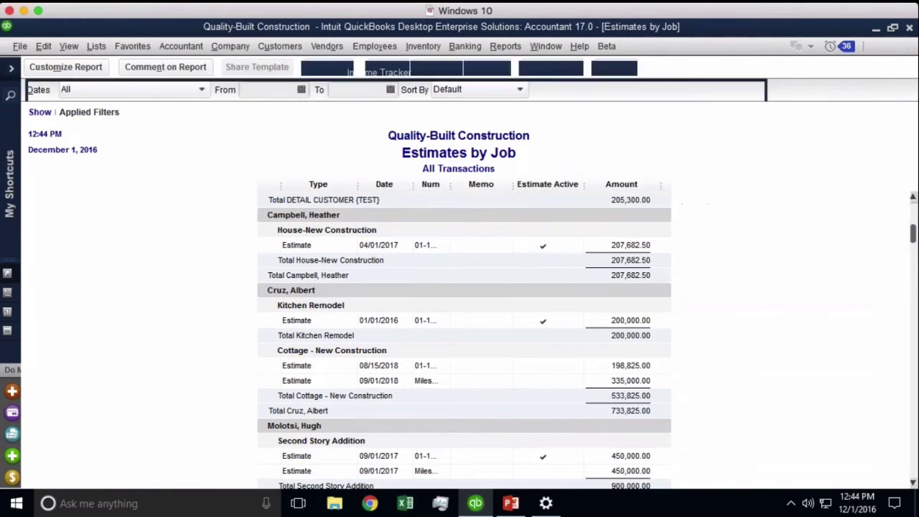
left_click(50, 184)
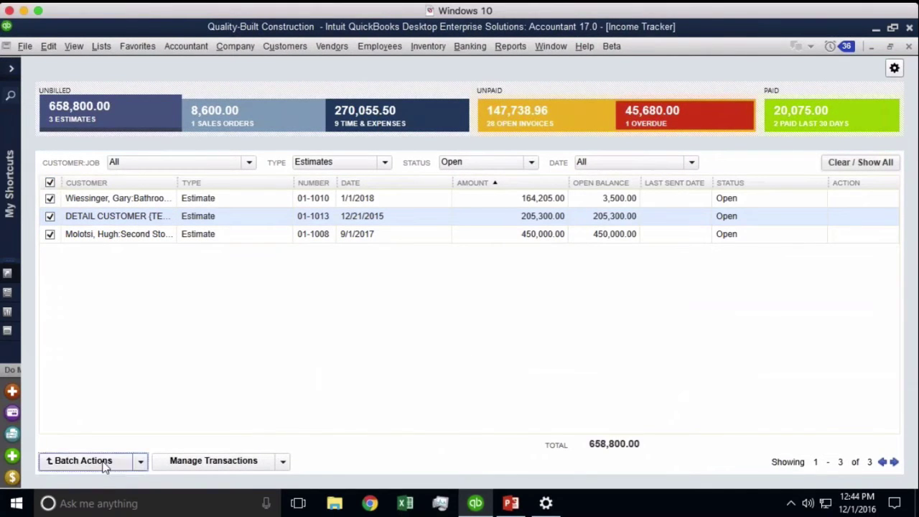
left_click(143, 464)
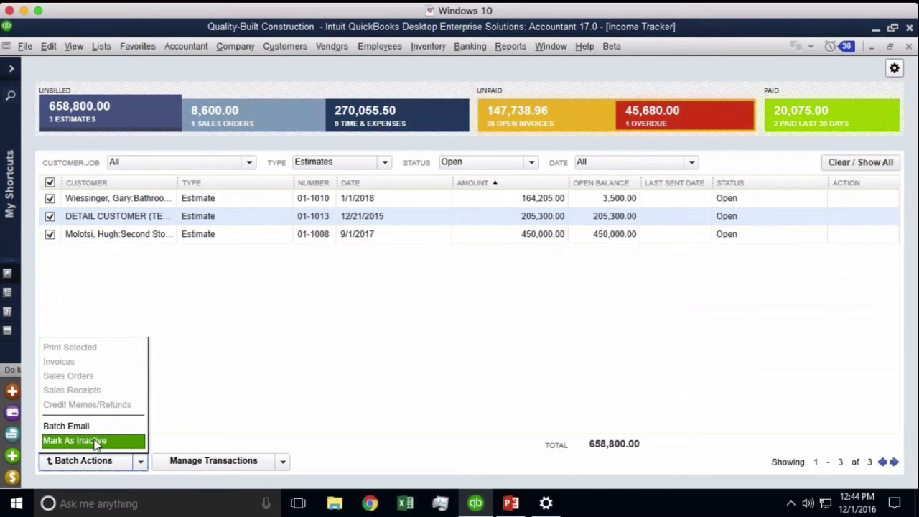
left_click(96, 441)
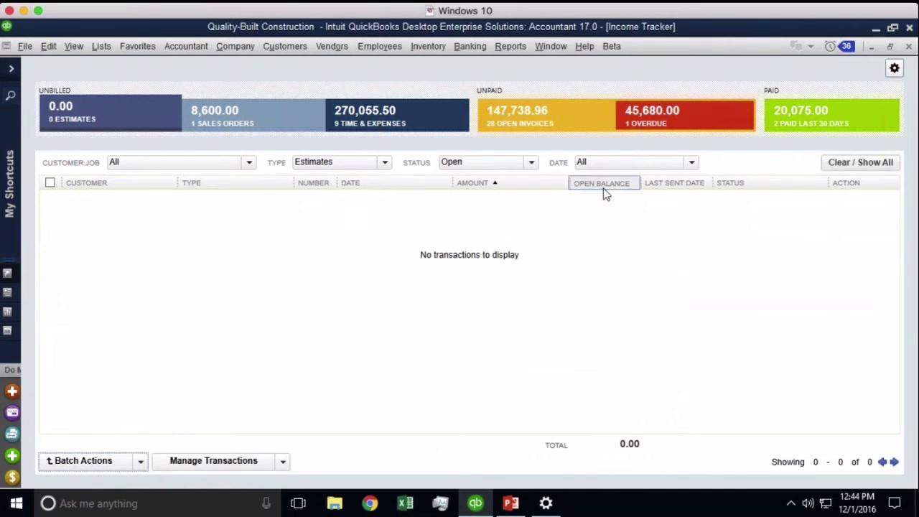
left_click(551, 48)
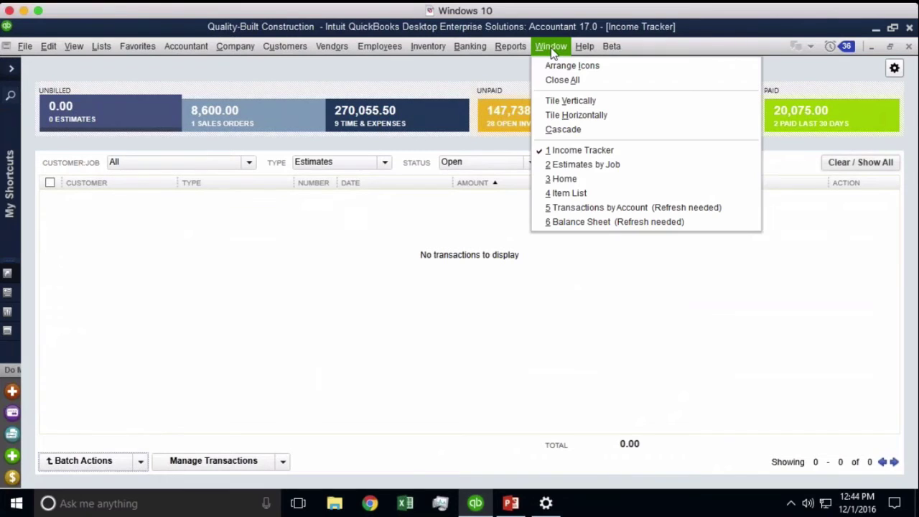
- Switch to the Estimates by Job report and refresh it with current data
left_click(582, 164)
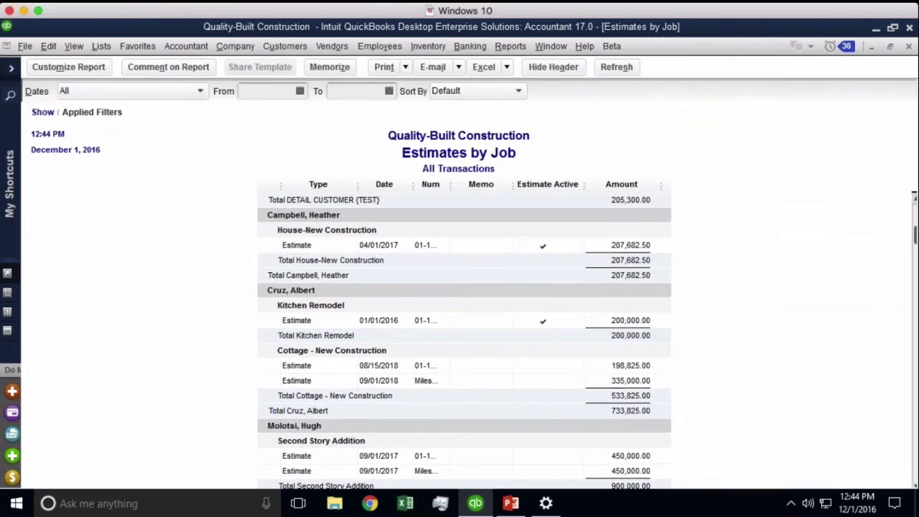
left_click(619, 68)
scroll(726, 337, "down", 3)
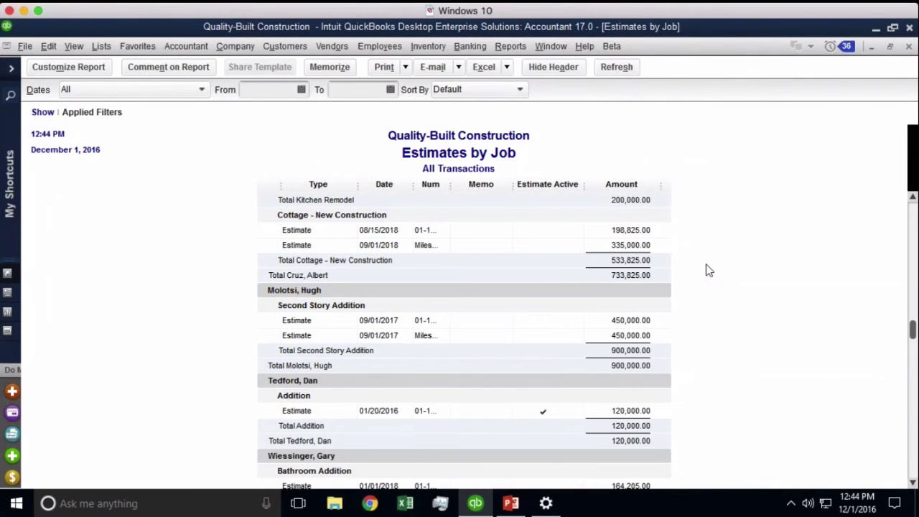
- Filter the report to Estimate Active = Yes, keeping the transaction type as Estimate
left_click(68, 69)
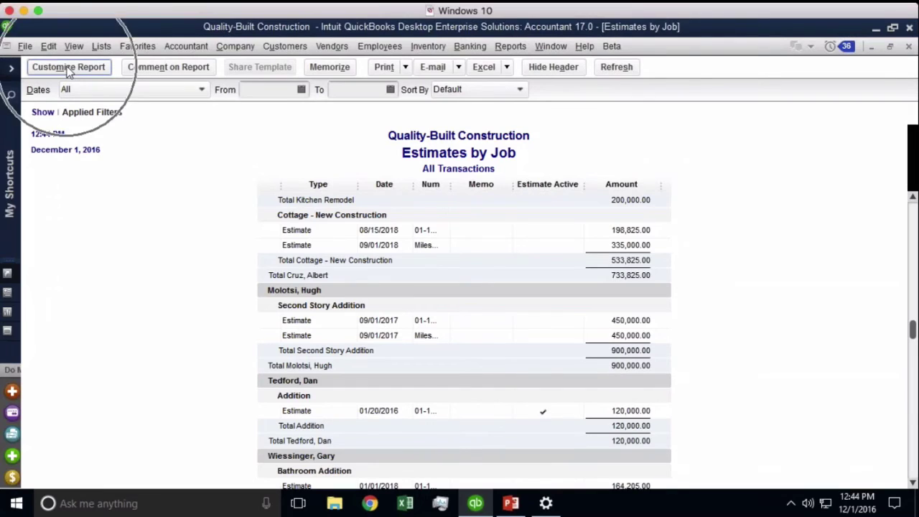
left_click(136, 164)
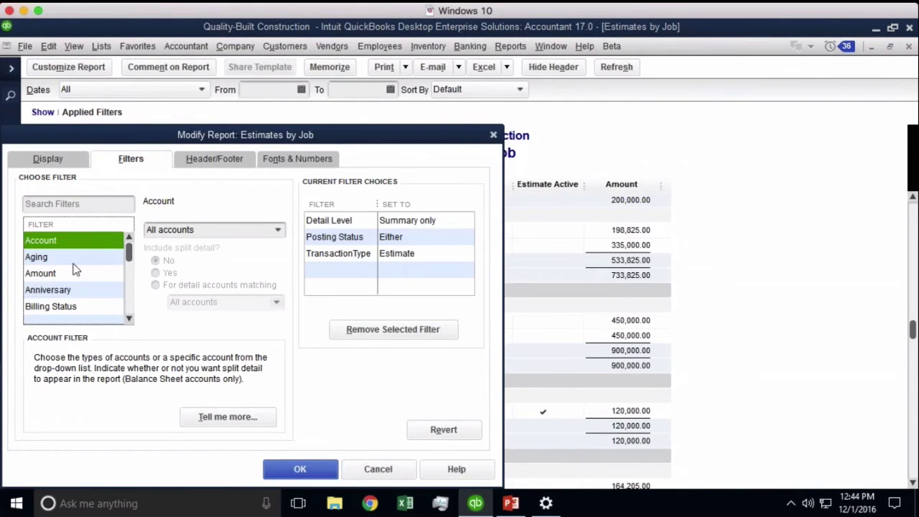
left_click(69, 203)
type("ac")
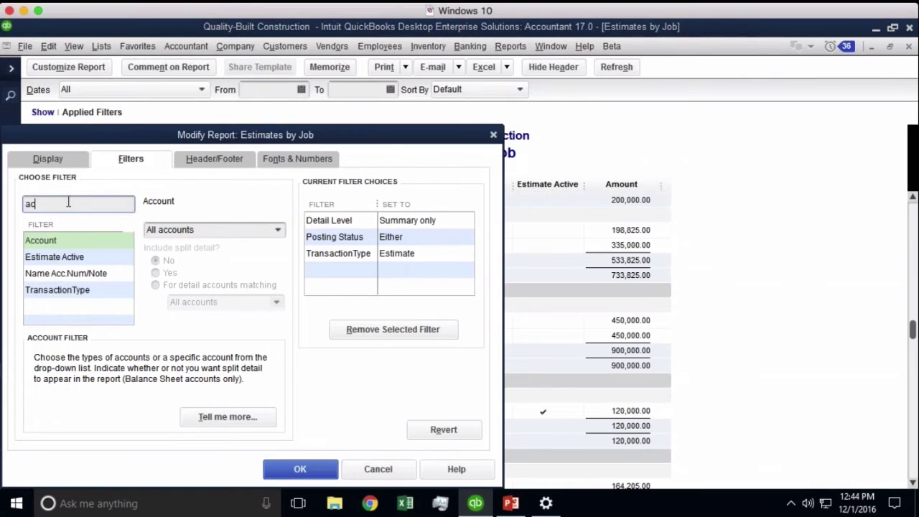
left_click(61, 258)
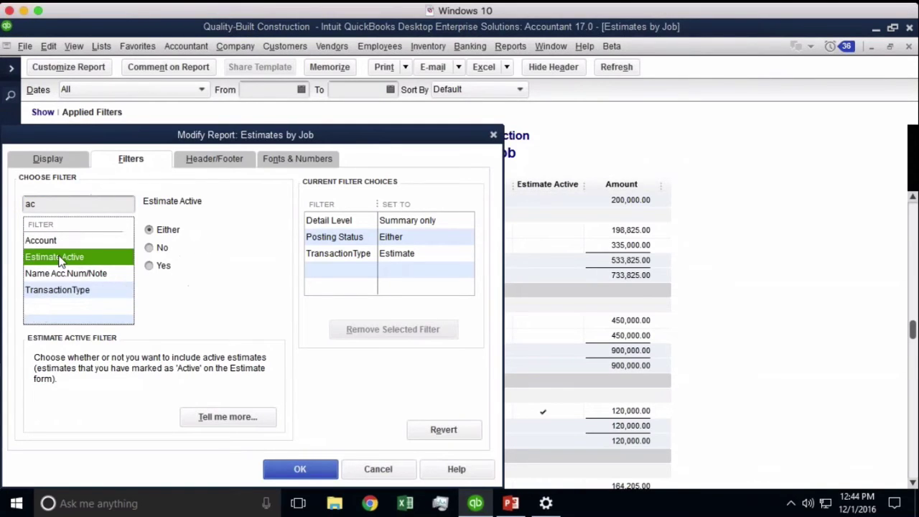
left_click(150, 265)
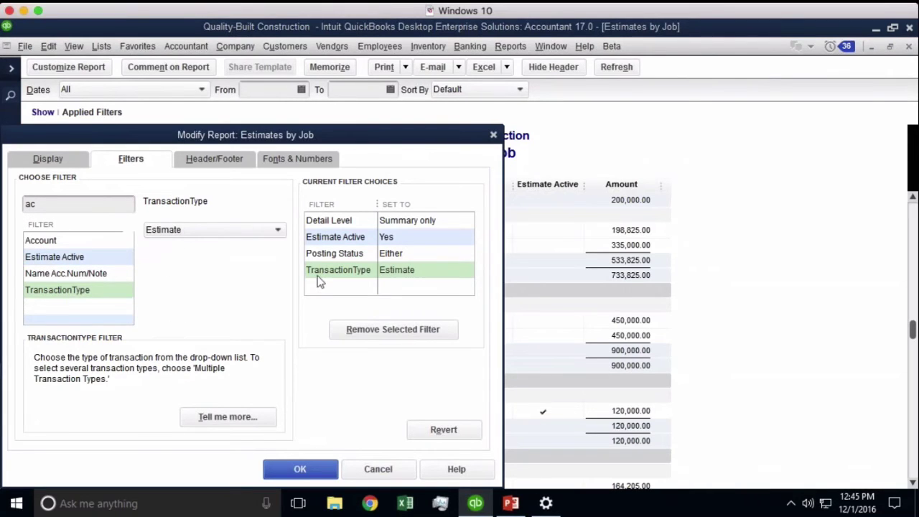
left_click(229, 239)
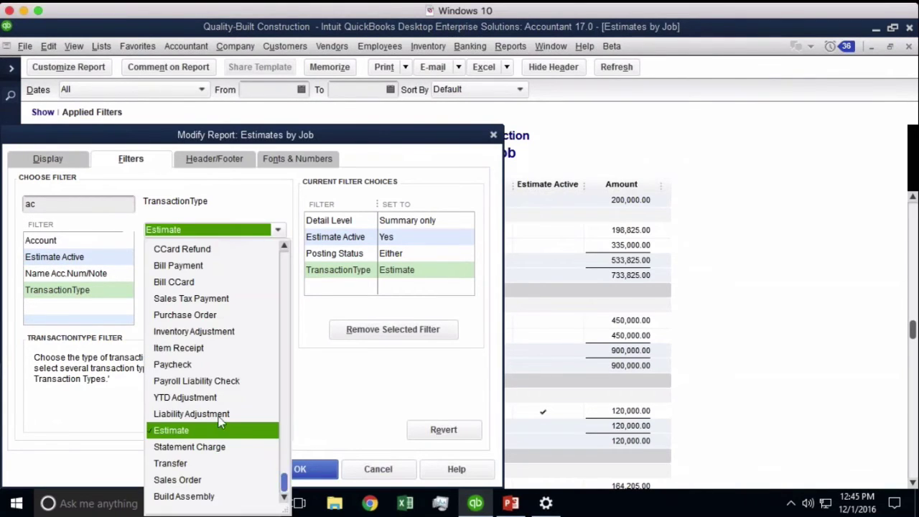
left_click(336, 237)
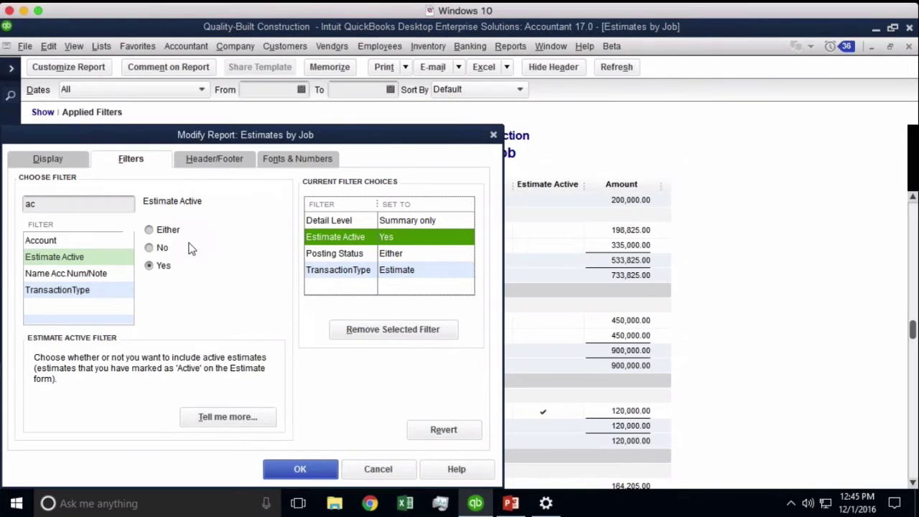
left_click(161, 247)
left_click(334, 241)
left_click(164, 267)
left_click(300, 469)
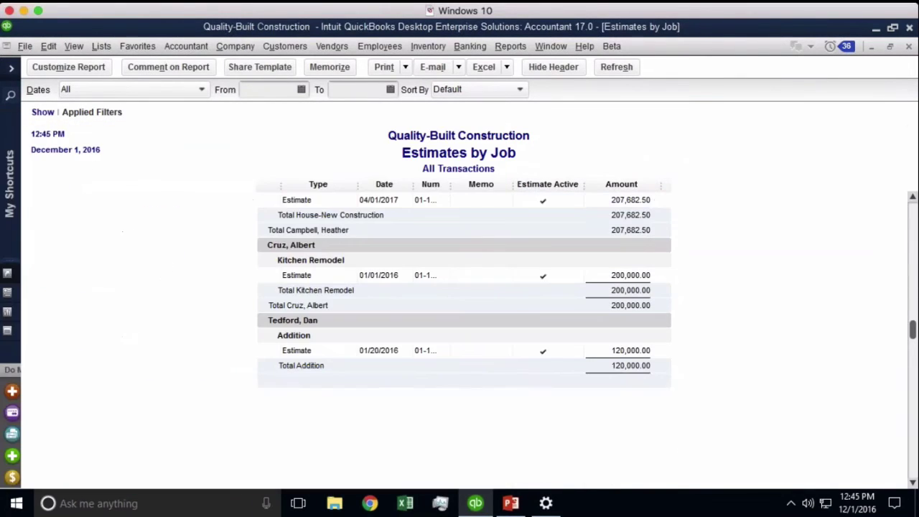
scroll(464, 330, "up", 1)
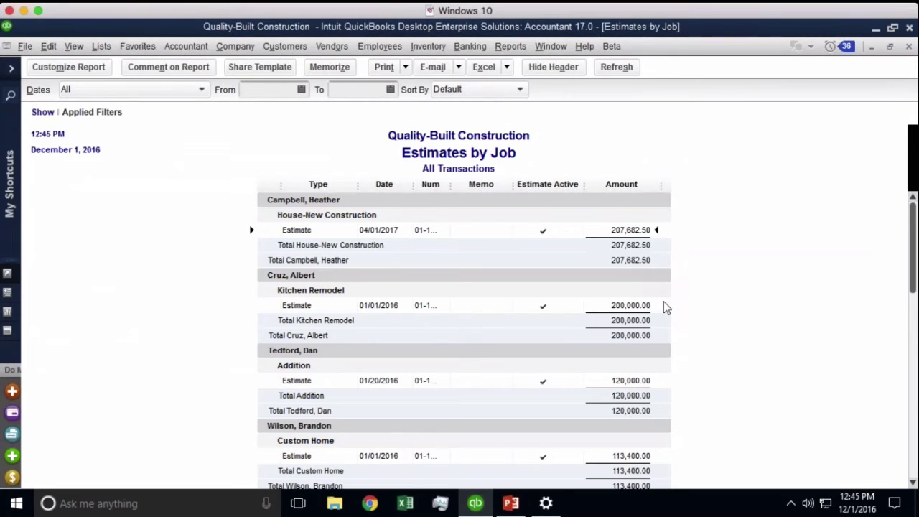
left_click(368, 46)
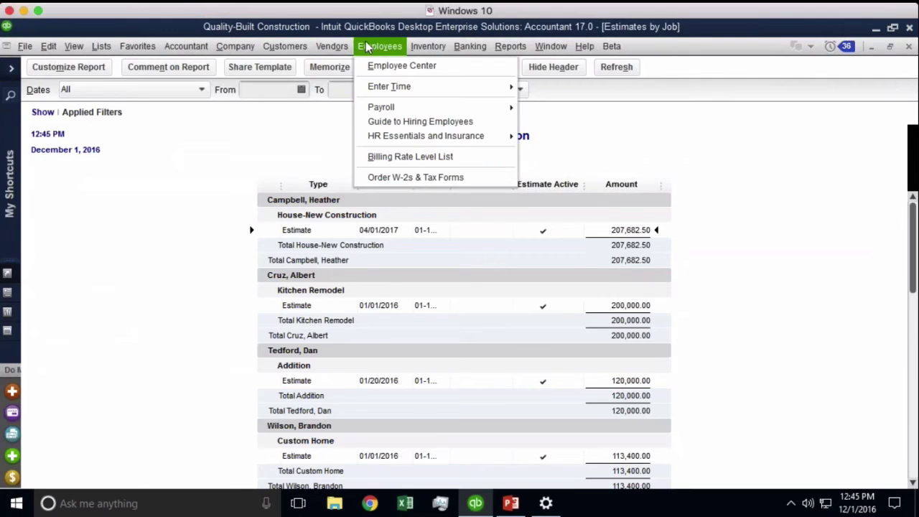
mouse_move(284, 46)
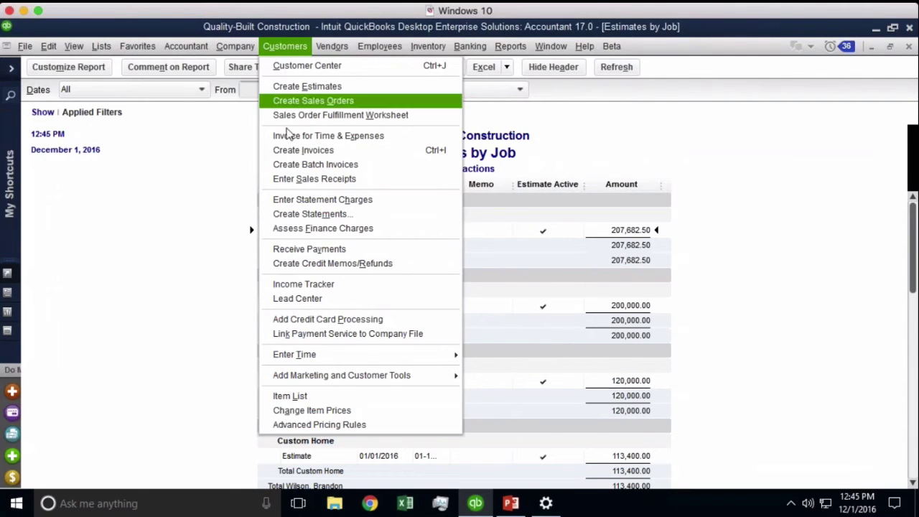
- Reopen the Income Tracker, clear its filters, and filter to open estimates, which shows none
left_click(304, 284)
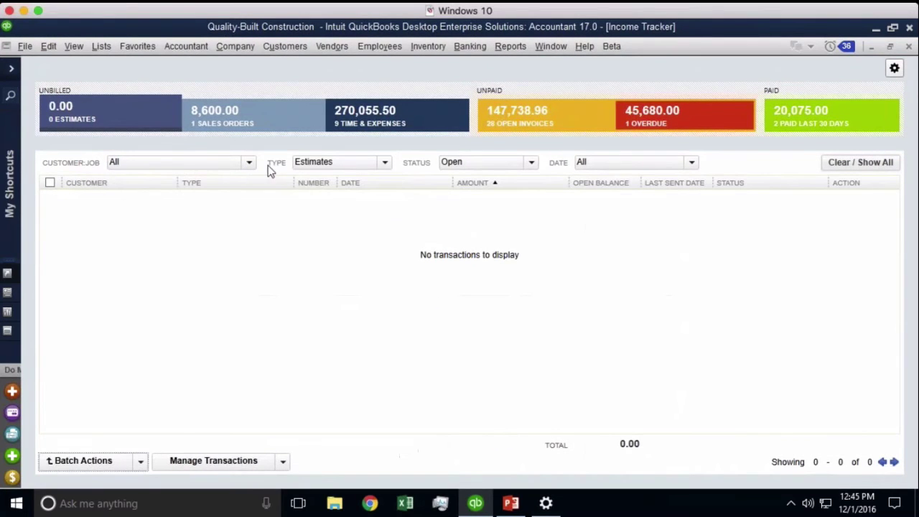
left_click(468, 162)
left_click(249, 225)
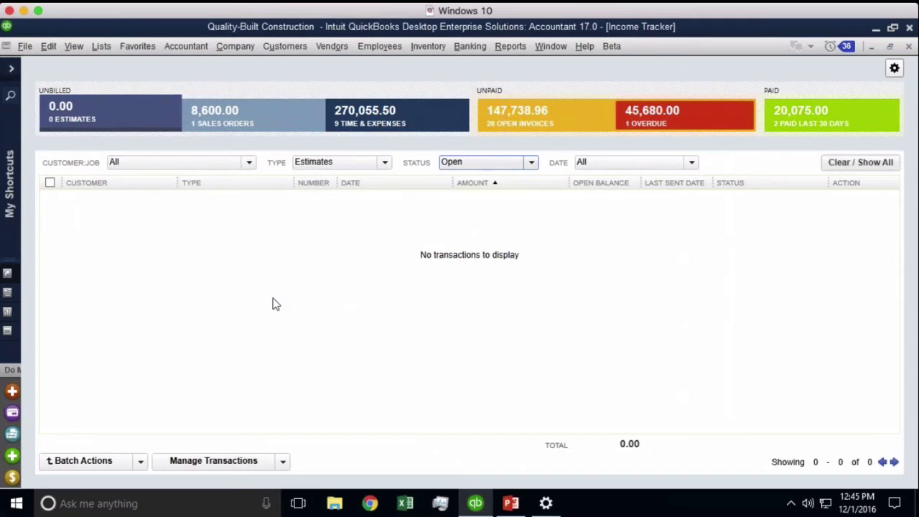
left_click(861, 163)
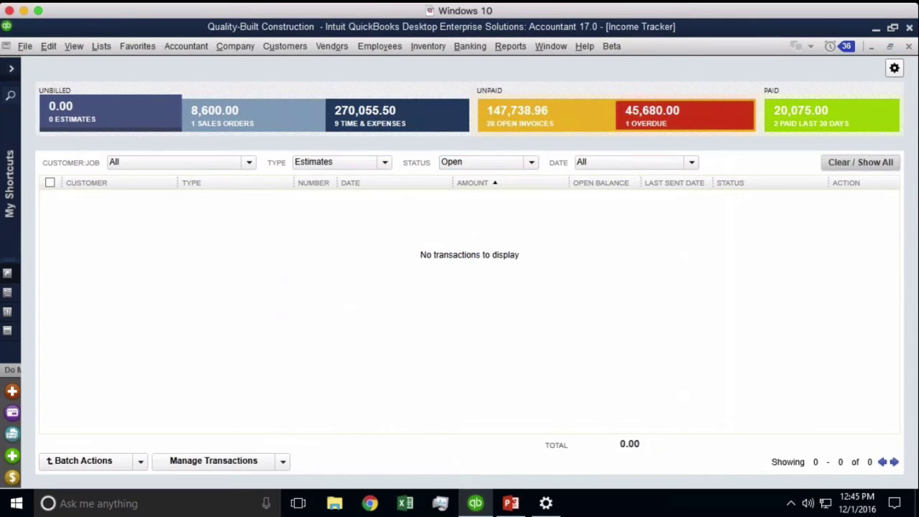
left_click(118, 121)
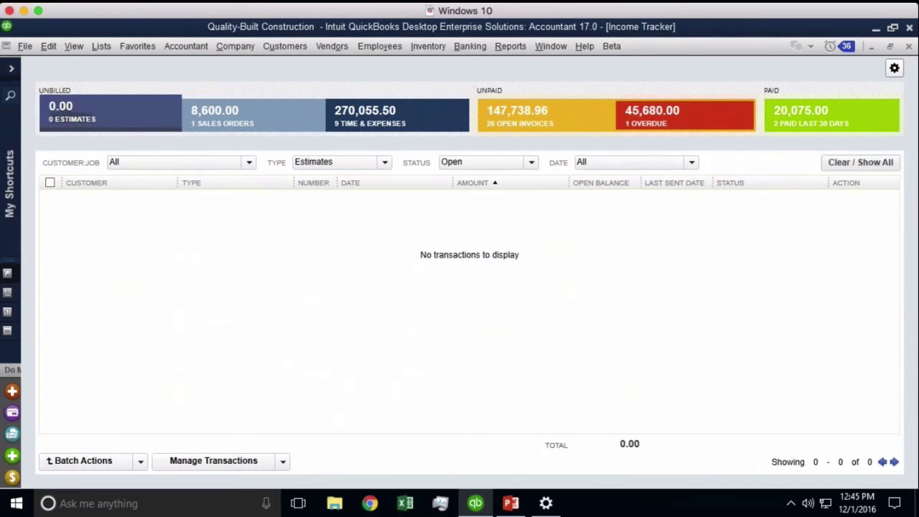
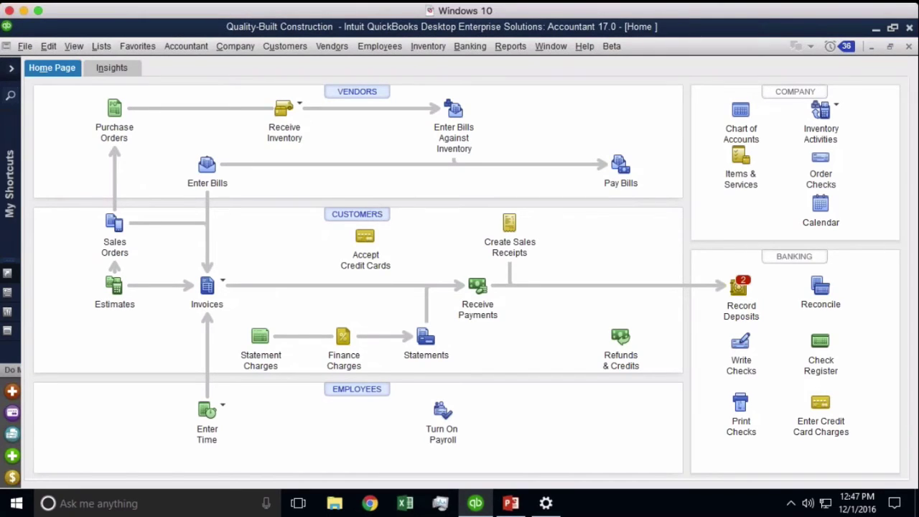
- Open the Memorized Transaction List from the Lists menu to see its six entries
left_click(101, 48)
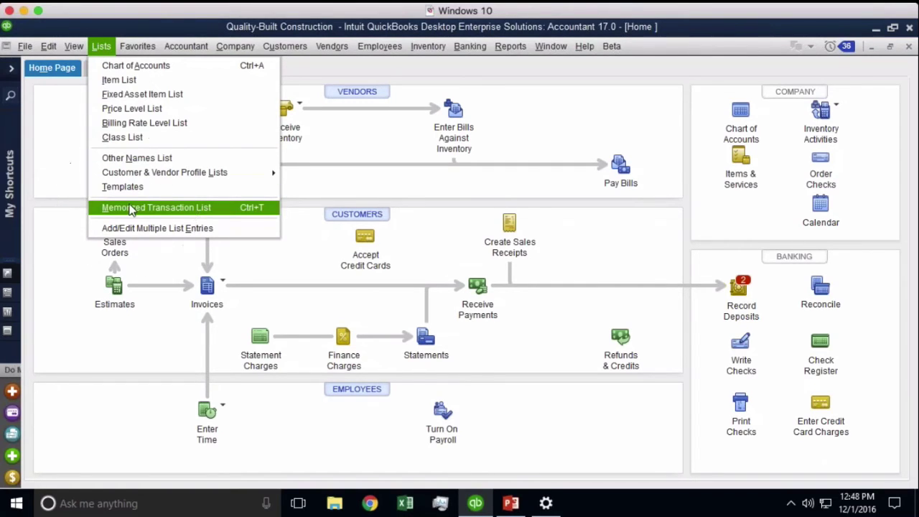
left_click(130, 207)
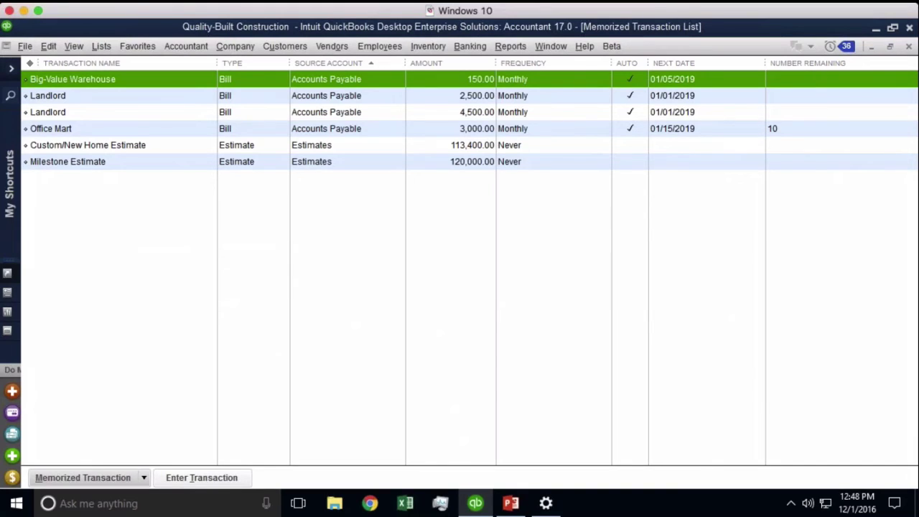
- Edit the Big-Value Warehouse memorized transaction from its right-click menu
left_click(635, 78)
left_click(635, 84)
left_click(125, 97)
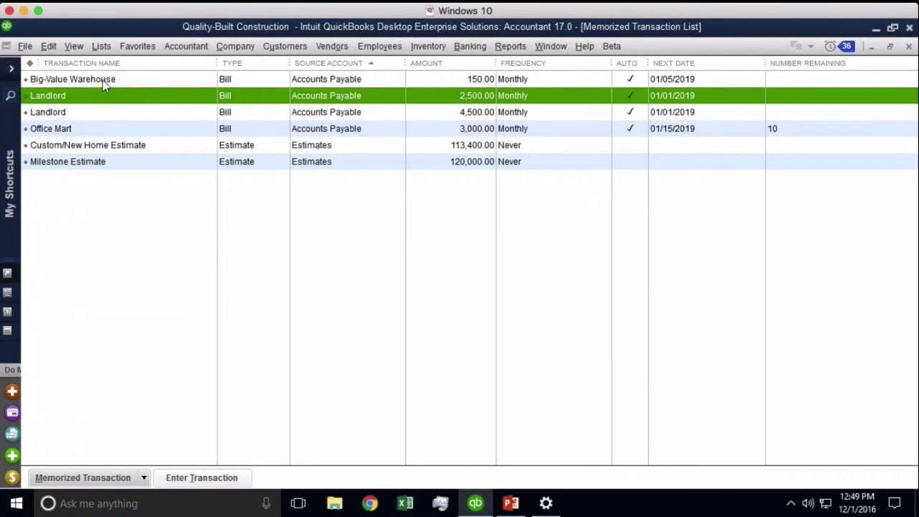
right_click(106, 85)
left_click(141, 138)
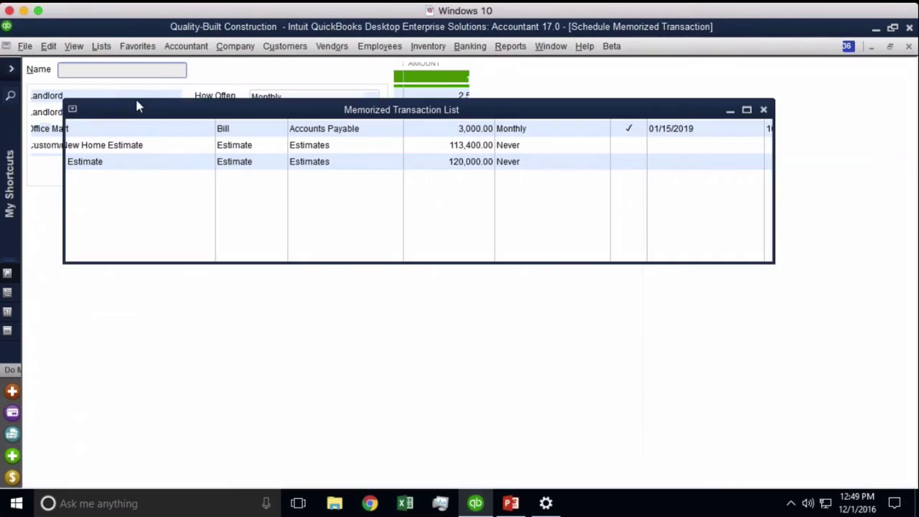
- Set the Big-Value Warehouse bill's schedule to Do Not Remind Me, leaving its frequency Never
left_click(79, 137)
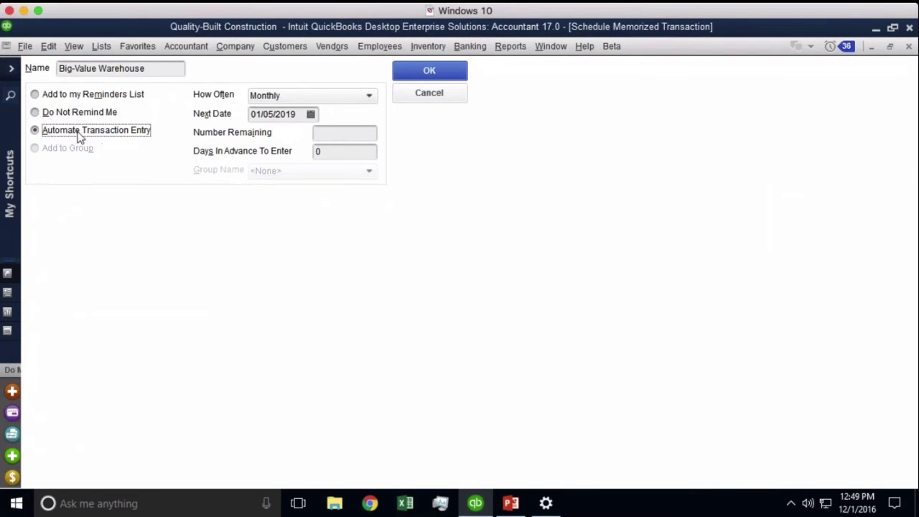
left_click(79, 114)
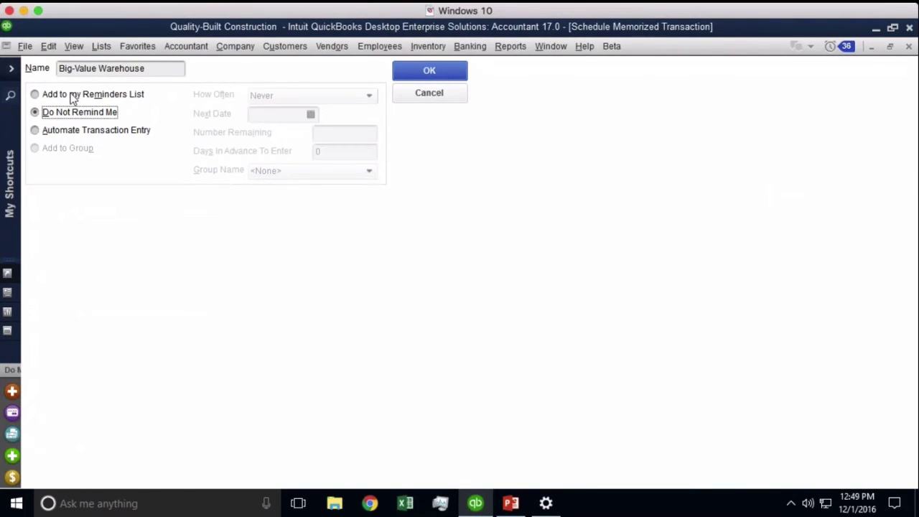
left_click(72, 98)
left_click(68, 135)
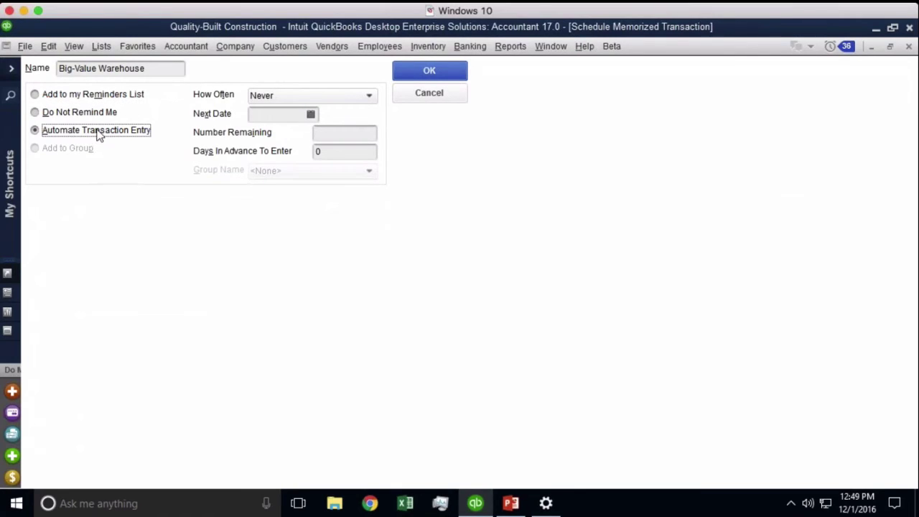
left_click(79, 112)
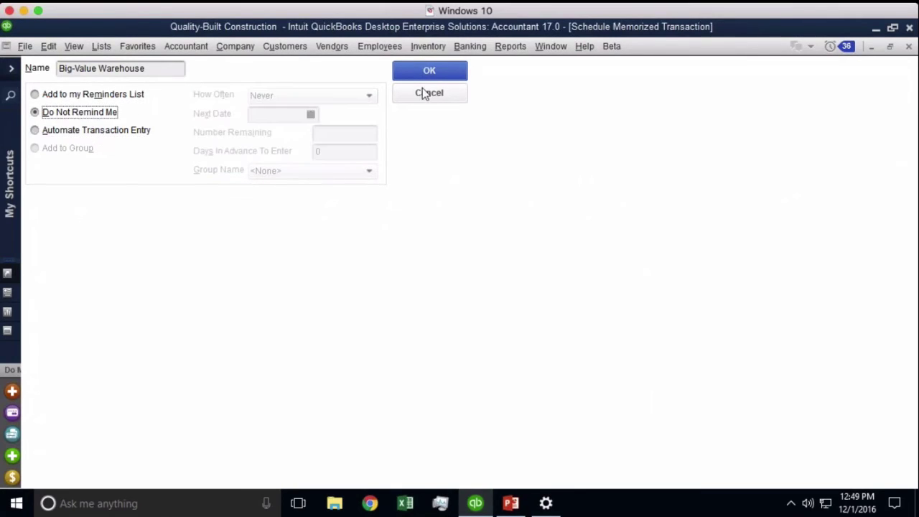
left_click(445, 70)
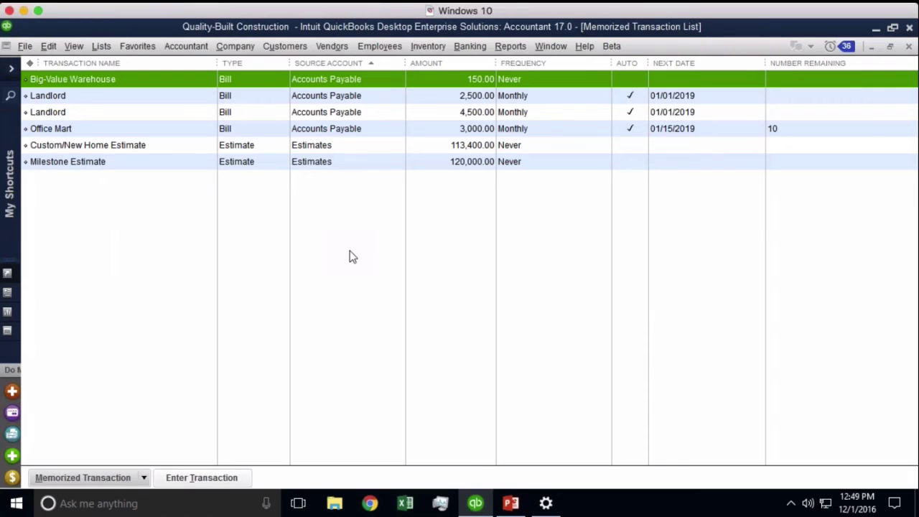
left_click(334, 48)
- Enter a new Landlord bill for 3,750.00 with reference number 'need inv. #'
left_click(345, 102)
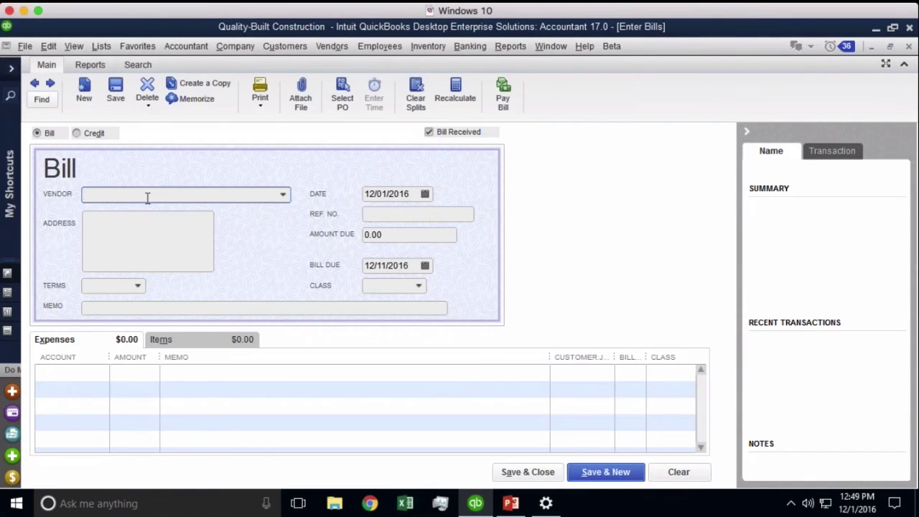
type("Landlord")
key("Tab")
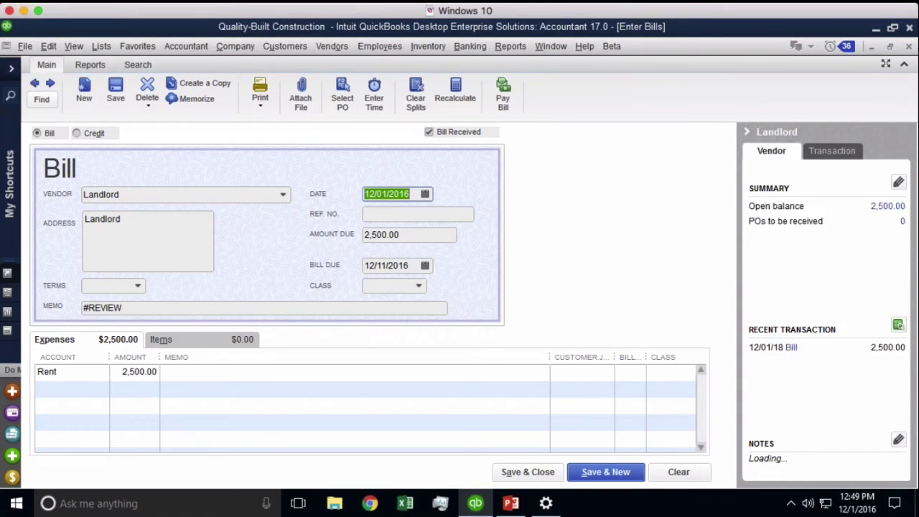
left_click_drag(401, 238, 308, 239)
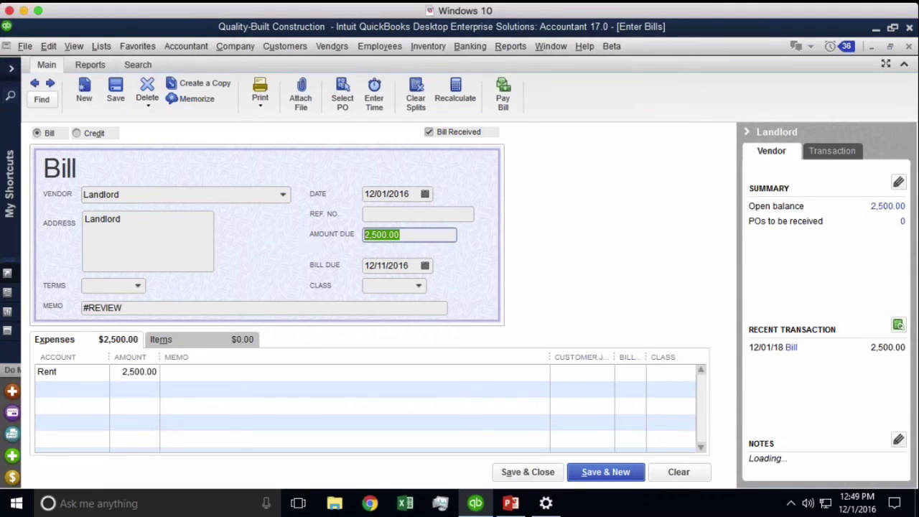
type("3750")
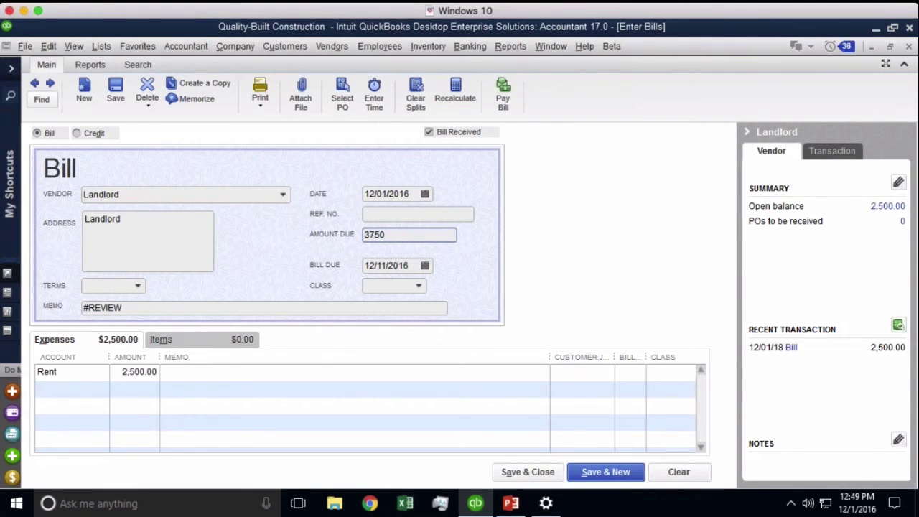
left_click(413, 194)
left_click(371, 220)
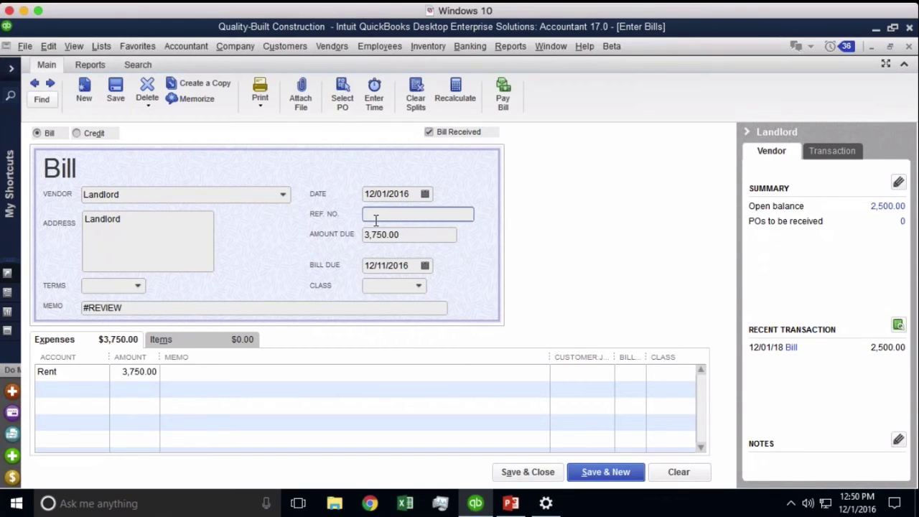
type("need inv. #")
- Select the #REVIEW memo text on the $3,750.00 Landlord bill
left_click_drag(138, 307, 64, 310)
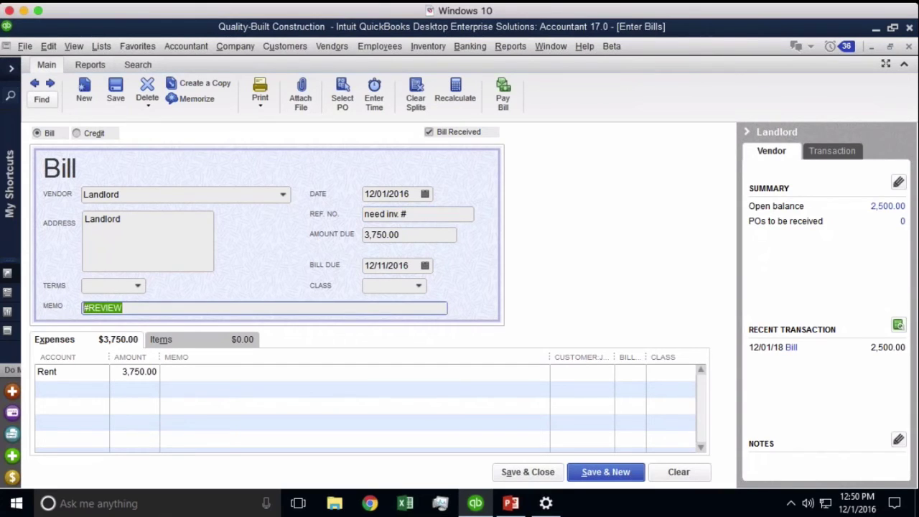
left_click(151, 308)
double_click(113, 307)
left_click(92, 309)
left_click_drag(84, 308, 134, 311)
left_click(134, 310)
left_click_drag(142, 307, 84, 308)
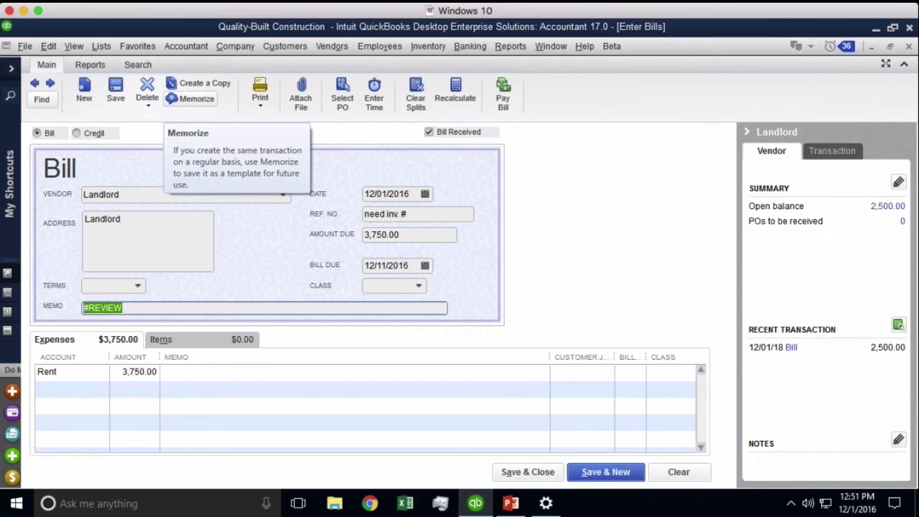
- Memorize the Landlord bill as a new memorization instead of replacing the existing one
left_click(193, 98)
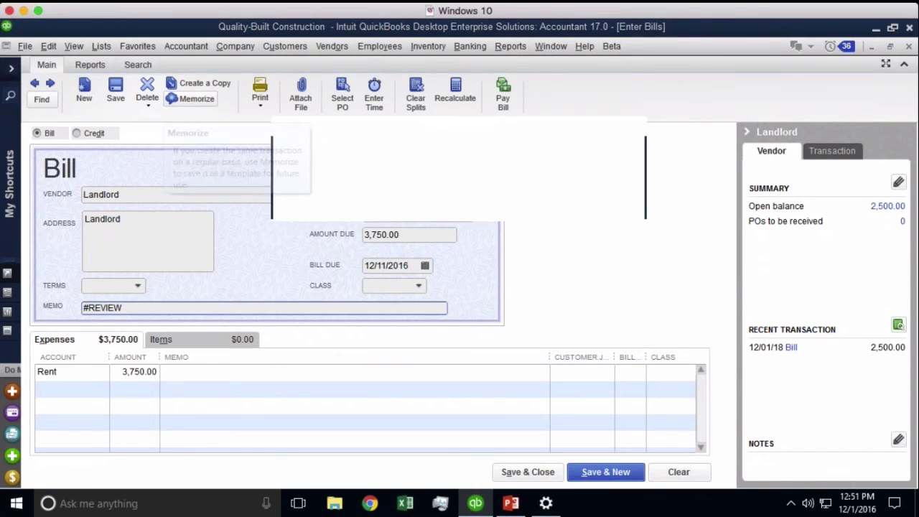
left_click(458, 199)
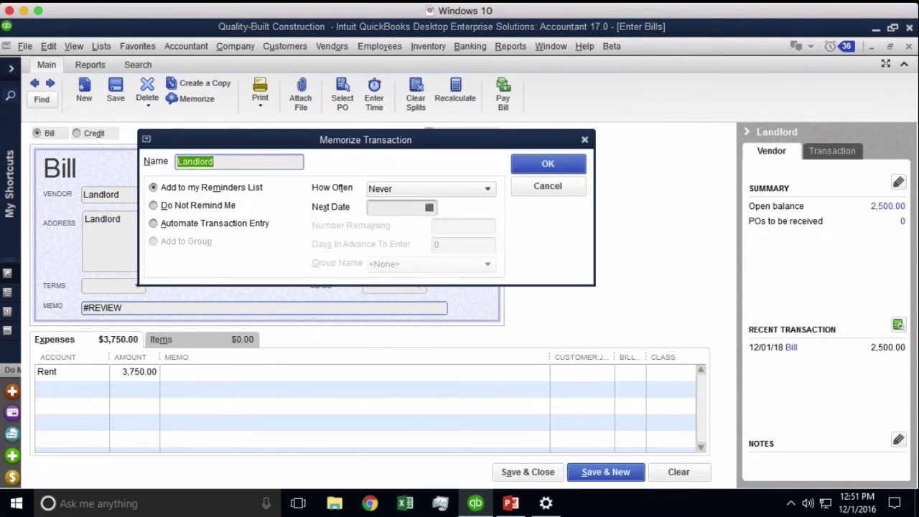
left_click_drag(431, 146, 499, 177)
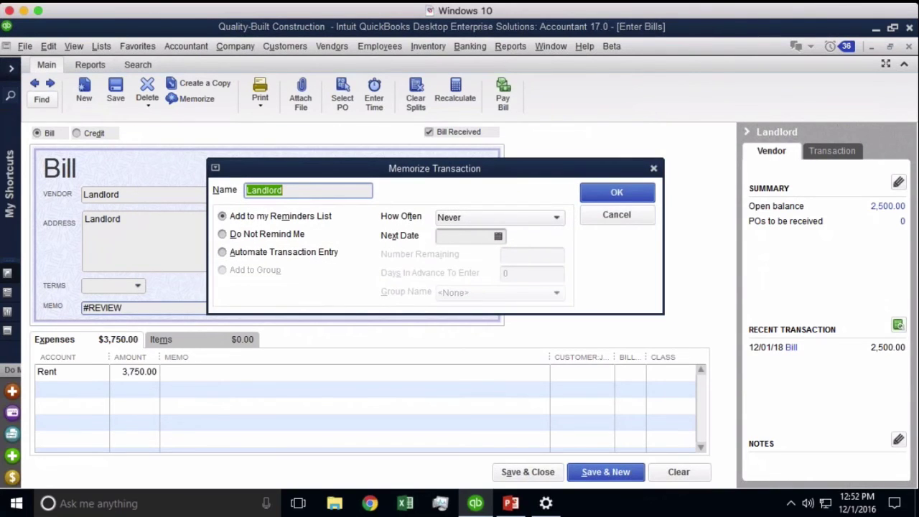
- Name the memorization 'Monthly Rent (Landlord)' and set it to automate transaction entry
left_click(300, 191)
key("shift+Home")
type("Monthly Re")
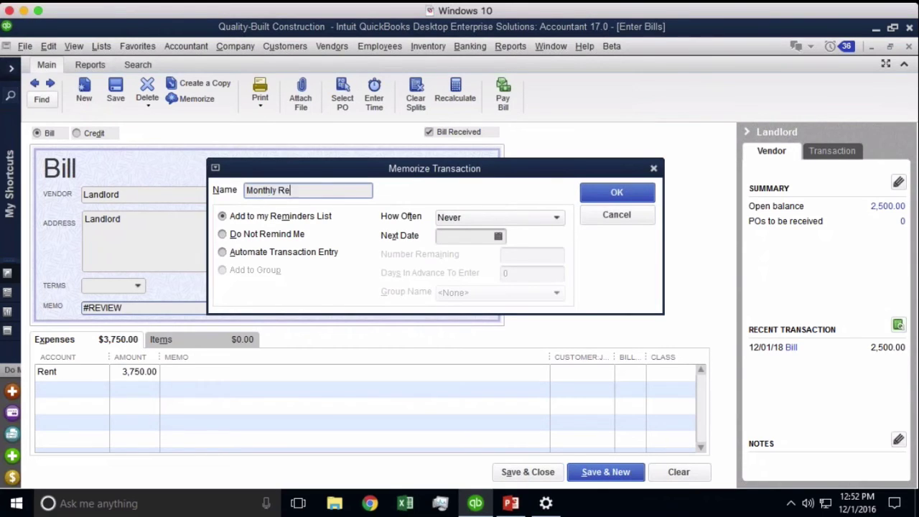
type("nt (")
type("Landroll)")
key("BackSpace")
key("BackSpace")
key("BackSpace")
key("BackSpace")
key("BackSpace")
key("BackSpace")
type("dlord)")
key("BackSpace")
key("BackSpace")
key("BackSpace")
key("BackSpace")
type("onrd")
key("BackSpace")
key("BackSpace")
type("d")
key("BackSpace")
key("BackSpace")
type("rd")
key("BackSpace")
type("d)")
left_click(263, 256)
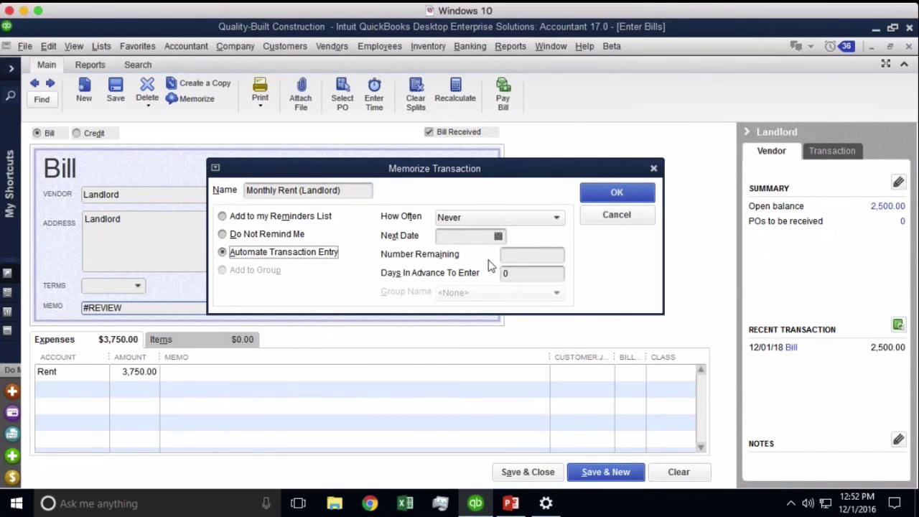
- Set How Often to Monthly, with the next date at December 1
left_click(457, 217)
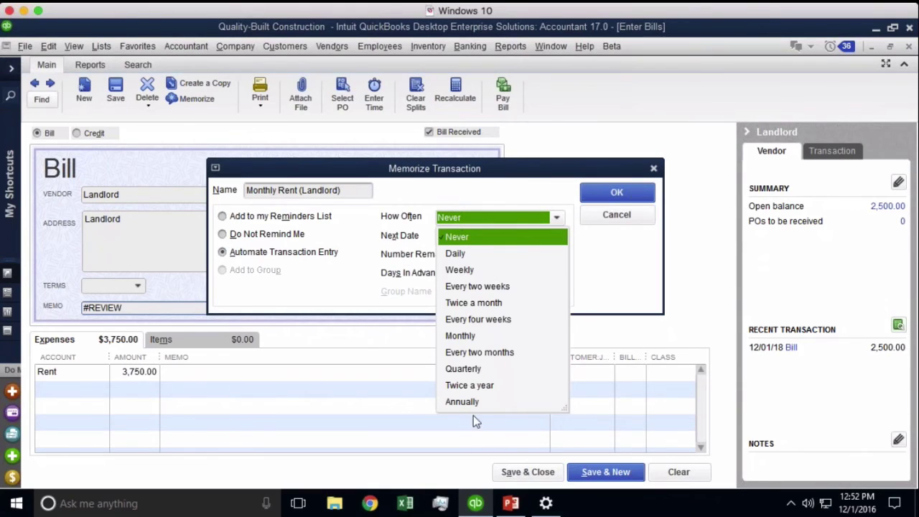
left_click(465, 336)
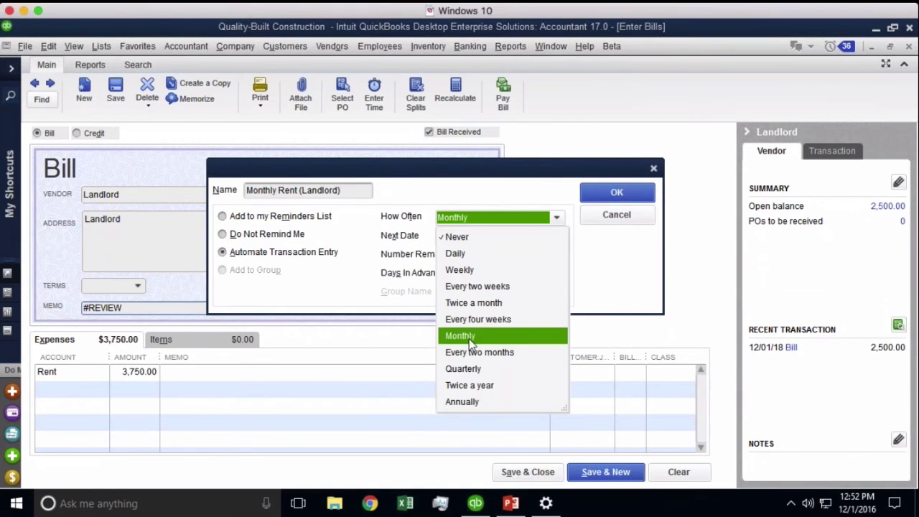
left_click(482, 237)
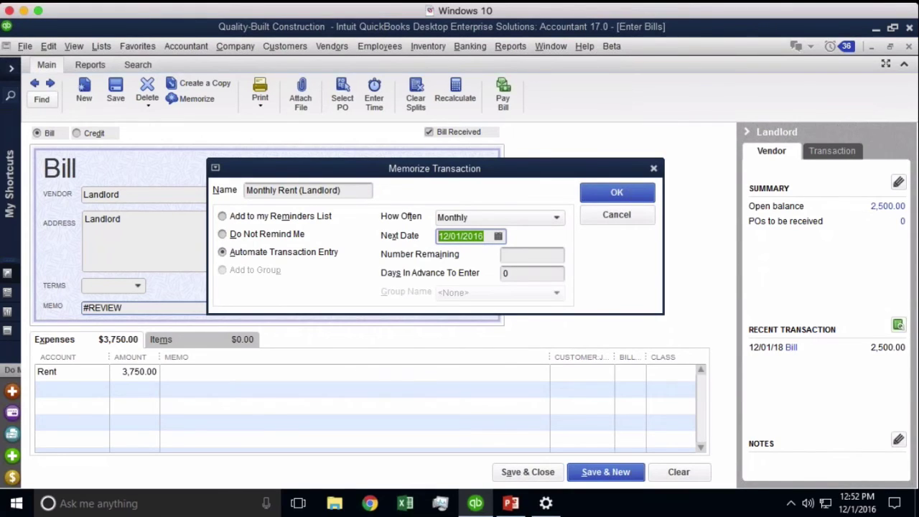
left_click(500, 237)
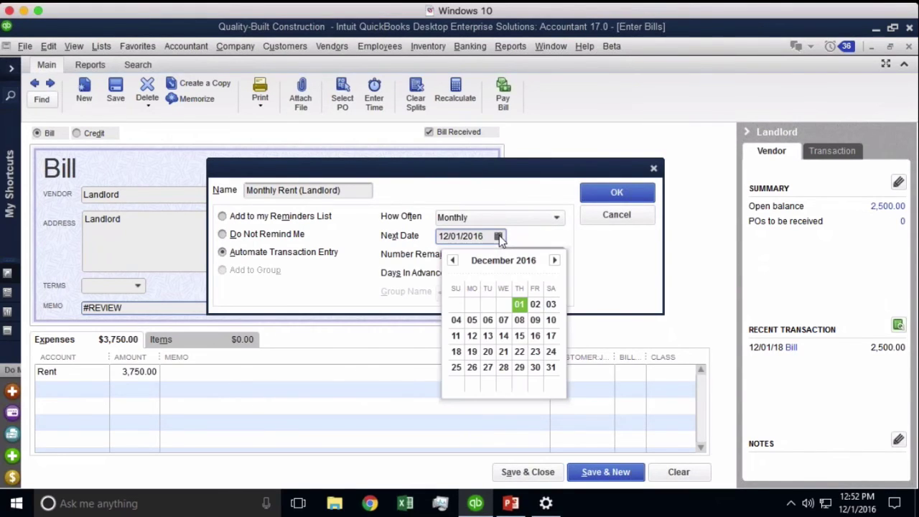
left_click(519, 306)
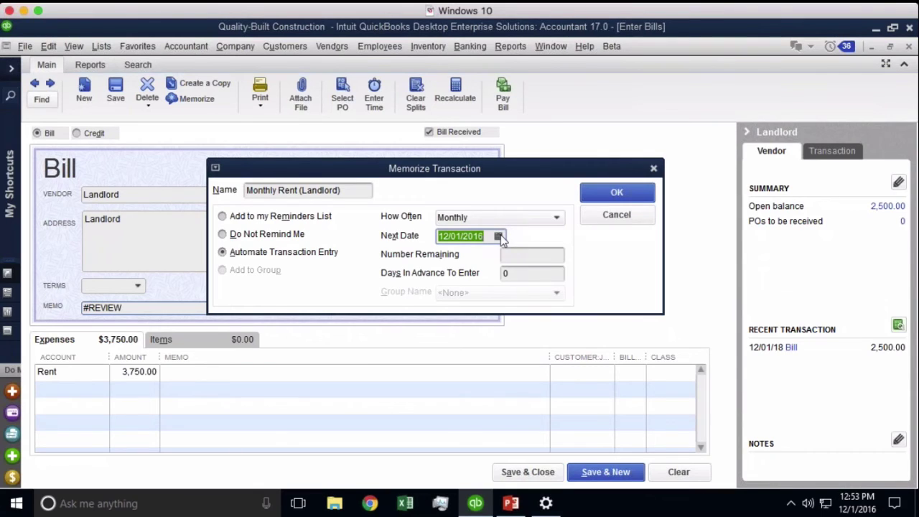
left_click(498, 236)
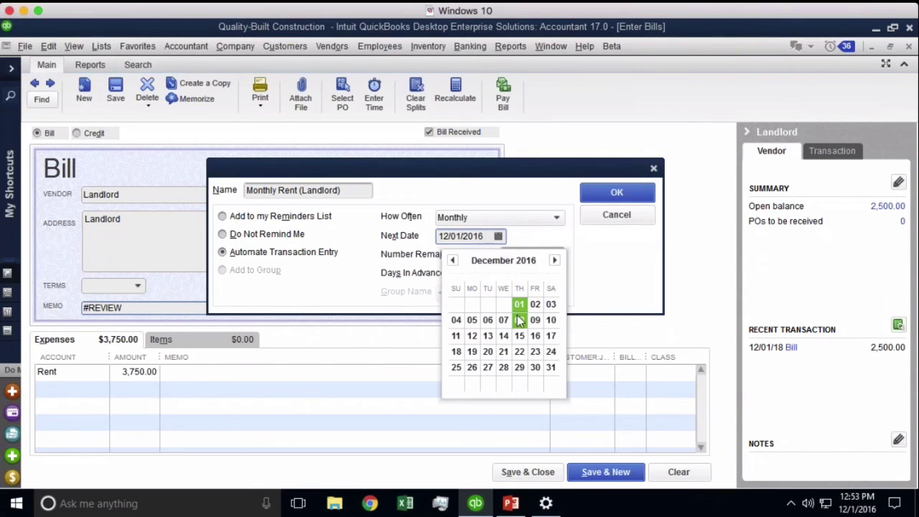
left_click(517, 303)
- Set Number Remaining to 12 and change the next date to 01/01/2017
left_click(523, 252)
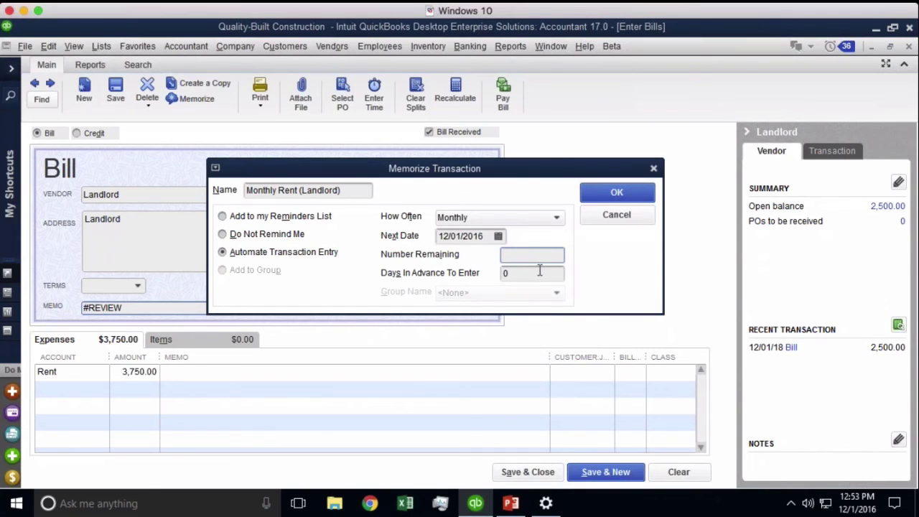
type("12")
left_click(517, 273)
left_click(499, 237)
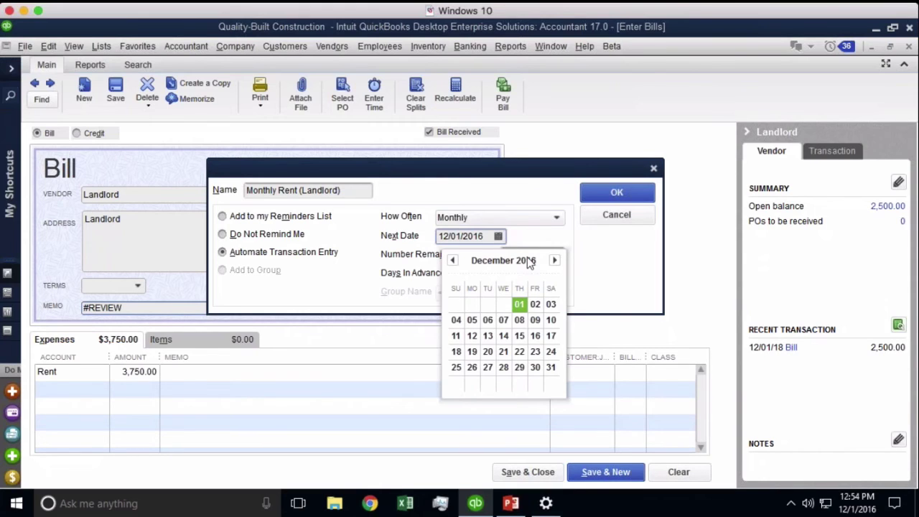
left_click(555, 260)
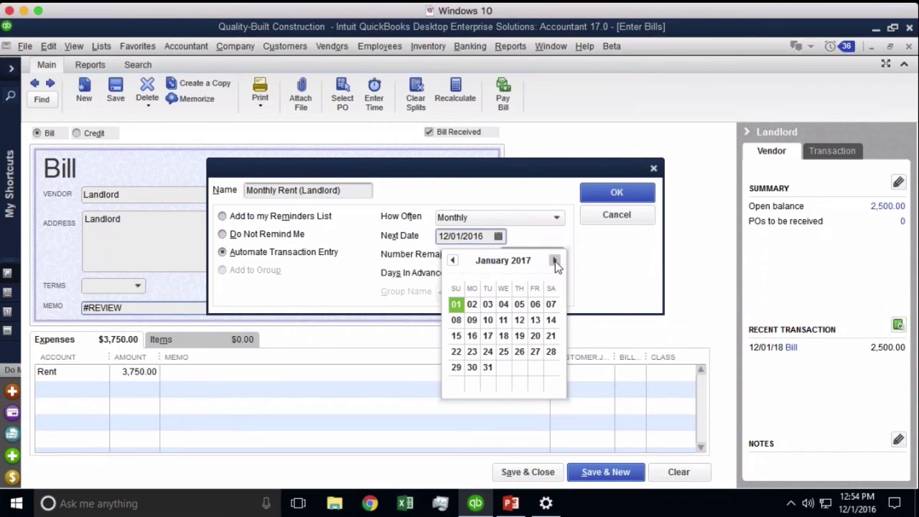
left_click(460, 305)
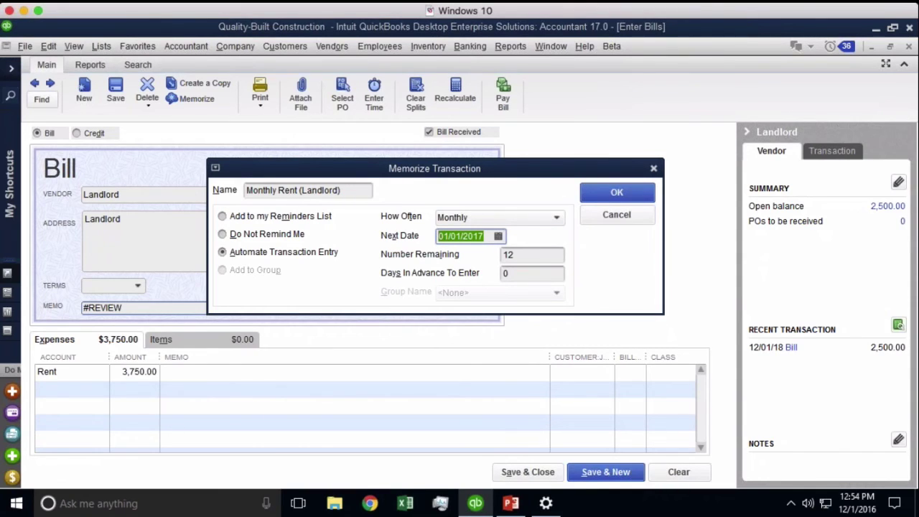
- Set Days In Advance To Enter to 10 and save the Monthly Rent (Landlord) memorization
left_click(529, 273)
type("30")
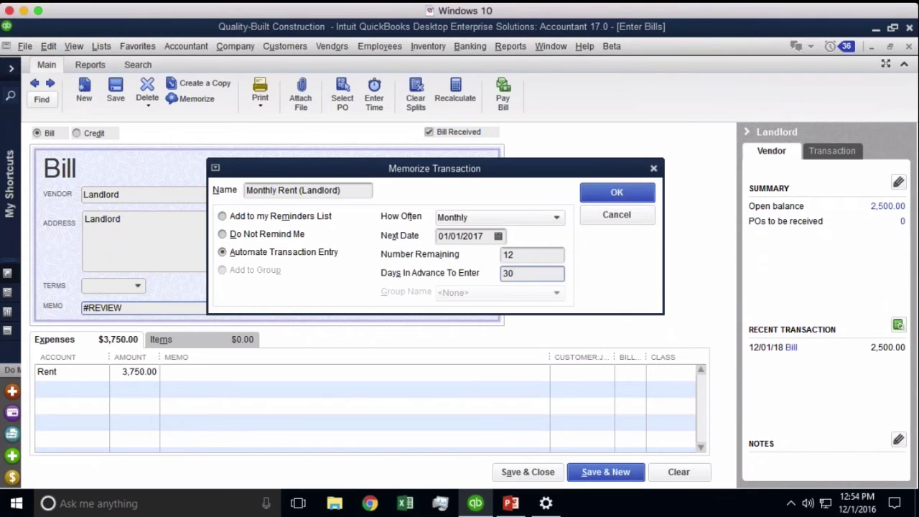
double_click(519, 274)
type("999")
left_click(475, 218)
left_click(475, 220)
left_click(537, 271)
left_click(545, 276)
double_click(553, 274)
type("10")
left_click(626, 199)
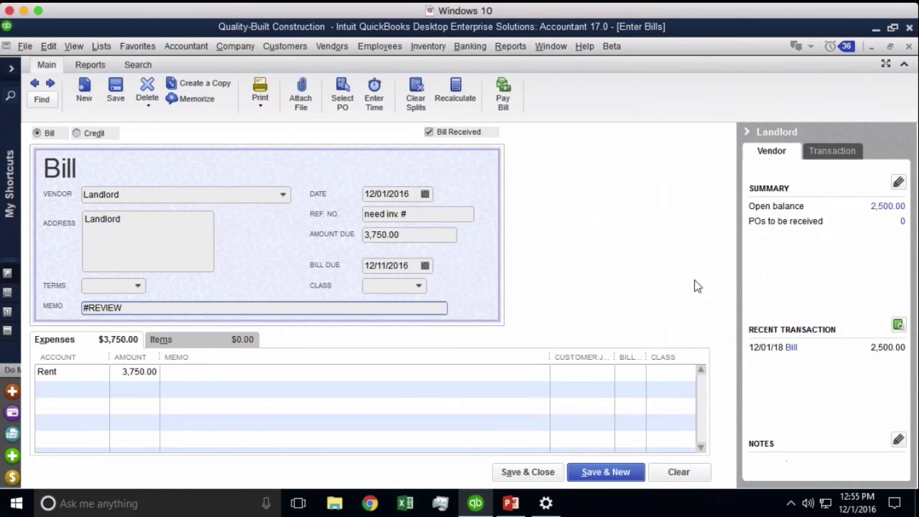
- Close the Landlord bill without recording it and briefly check the memorized transaction list
left_click(911, 46)
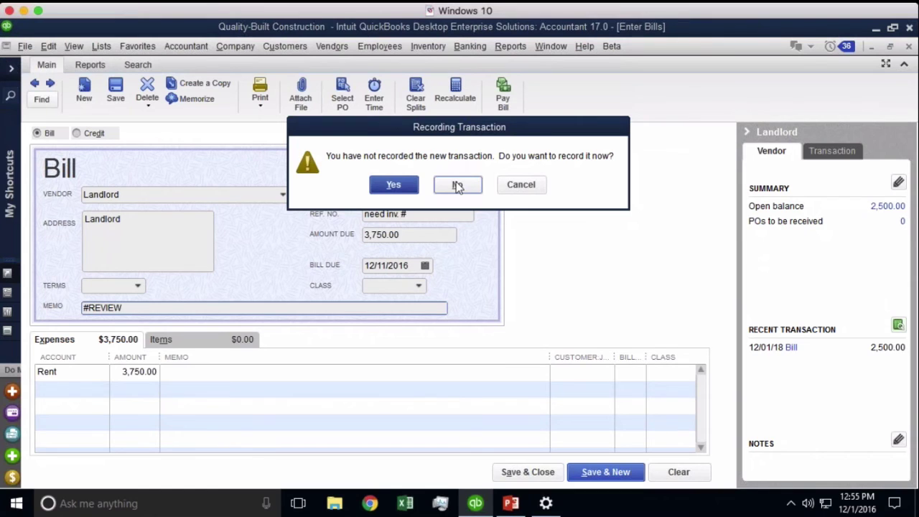
left_click(392, 186)
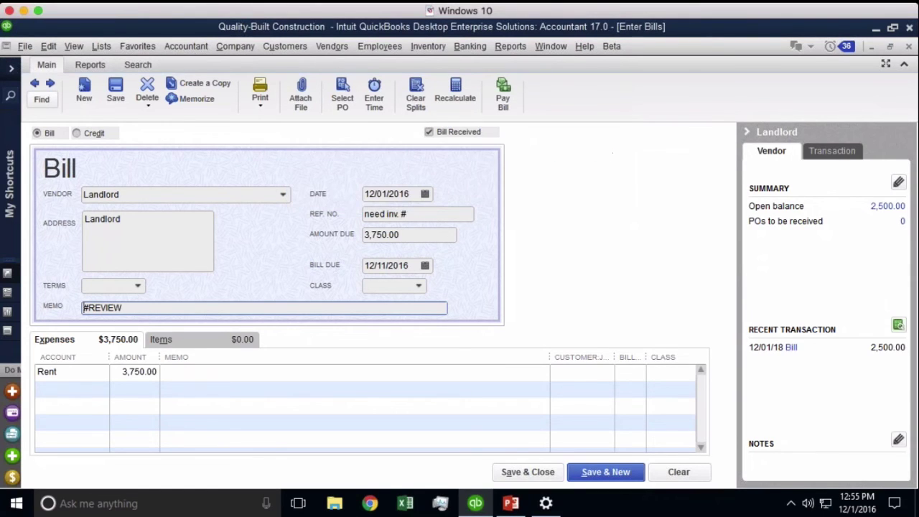
key("ctrl+t")
key("Escape")
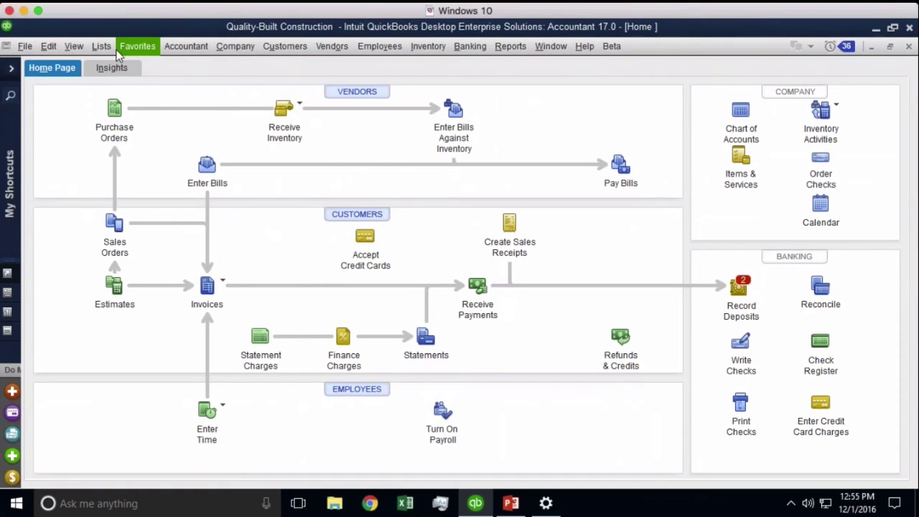
- Open the Find window from the Edit menu and switch to its Advanced tab
left_click(73, 46)
mouse_move(101, 48)
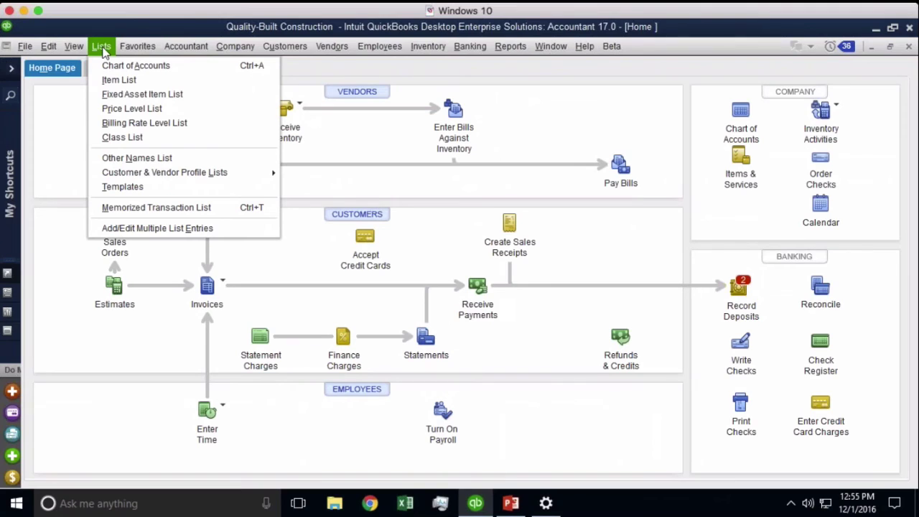
left_click(101, 47)
left_click(74, 46)
mouse_move(49, 46)
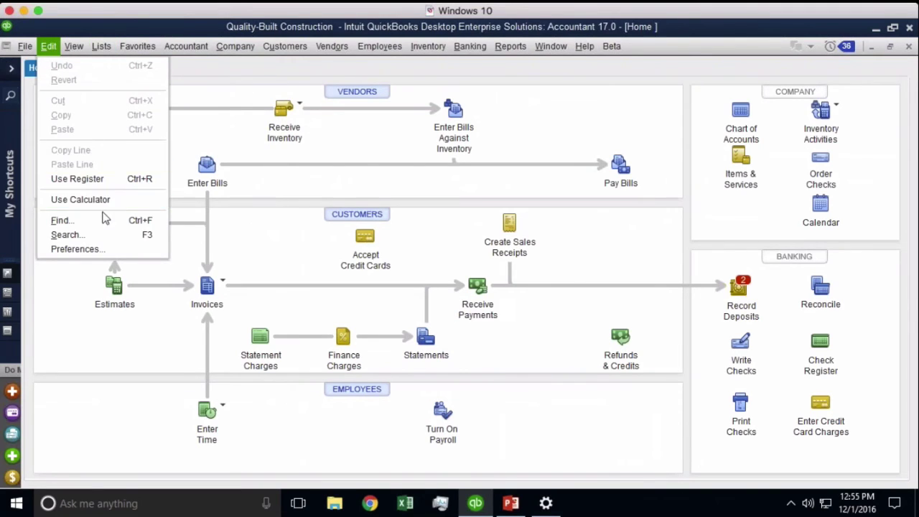
left_click(102, 220)
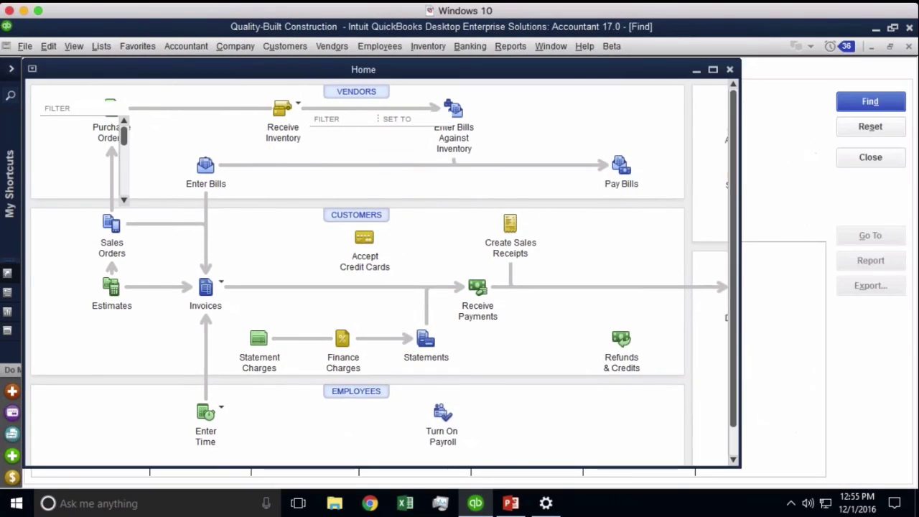
left_click(48, 46)
left_click(85, 223)
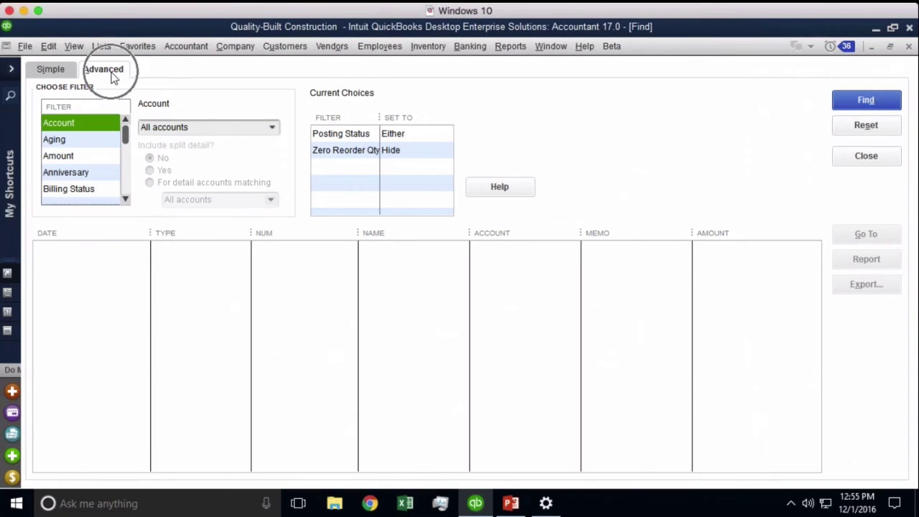
- Filter by Memo '#review' and find the three matching transactions
left_click(79, 156)
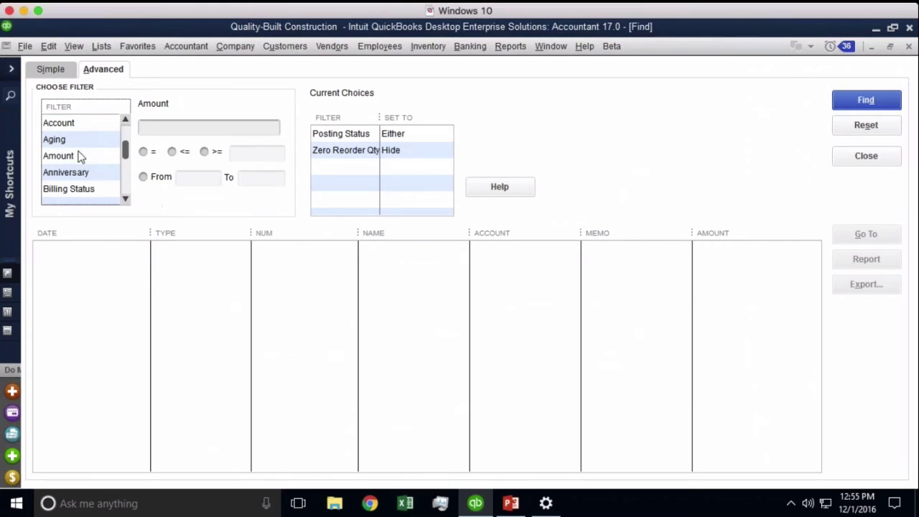
scroll(79, 157, "down", 5)
left_click(79, 156)
left_click(165, 129)
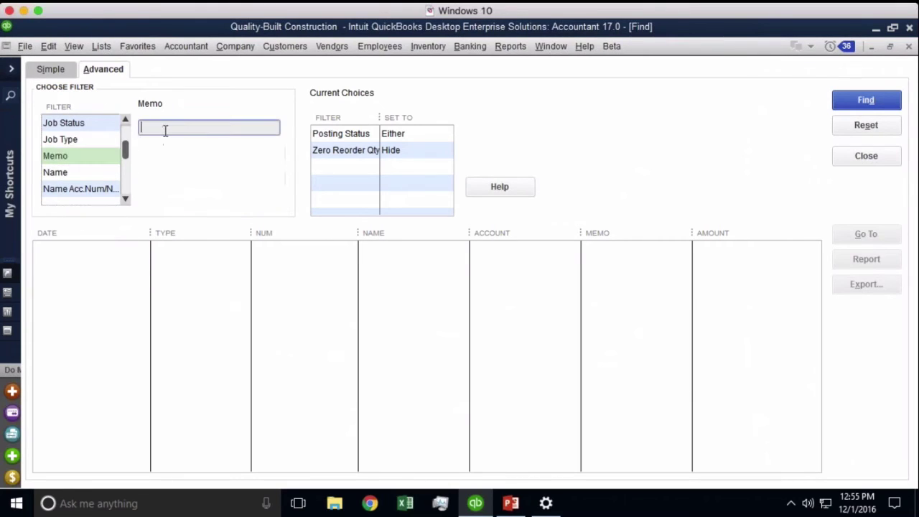
type("#review")
double_click(219, 129)
left_click(867, 100)
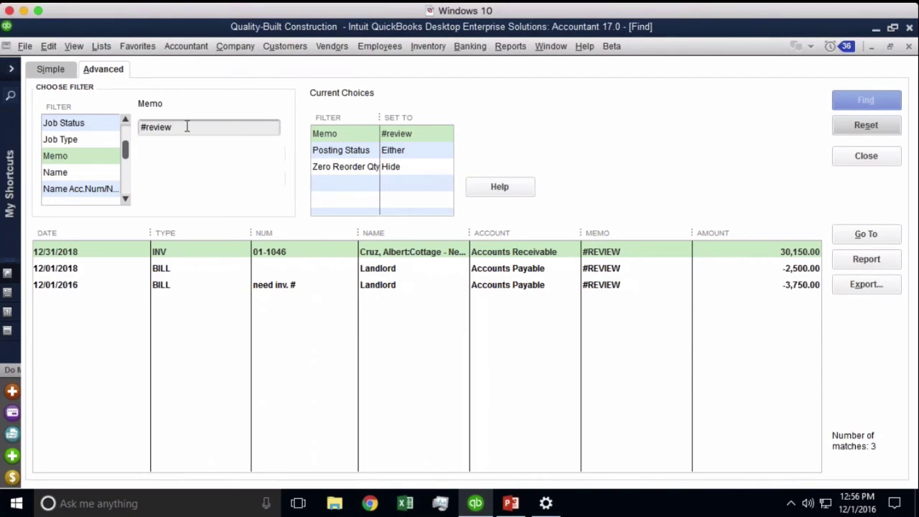
left_click_drag(186, 126, 91, 122)
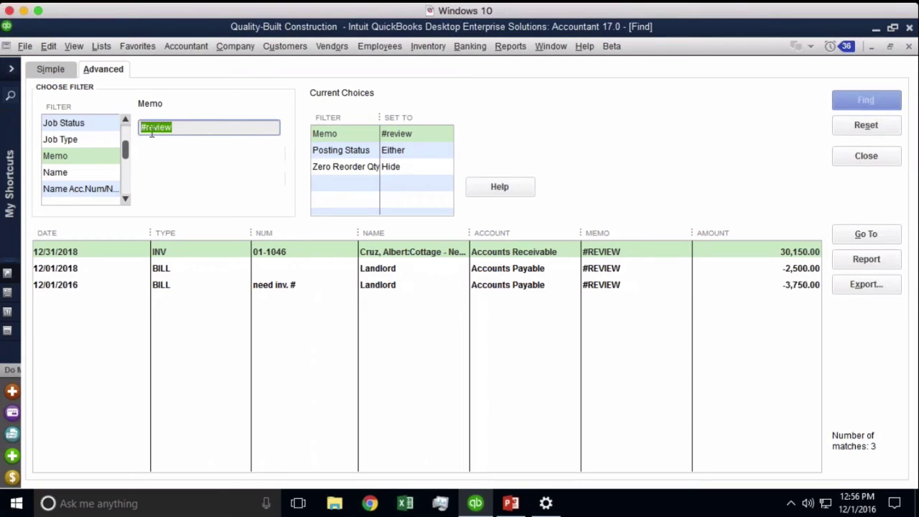
left_click(178, 131)
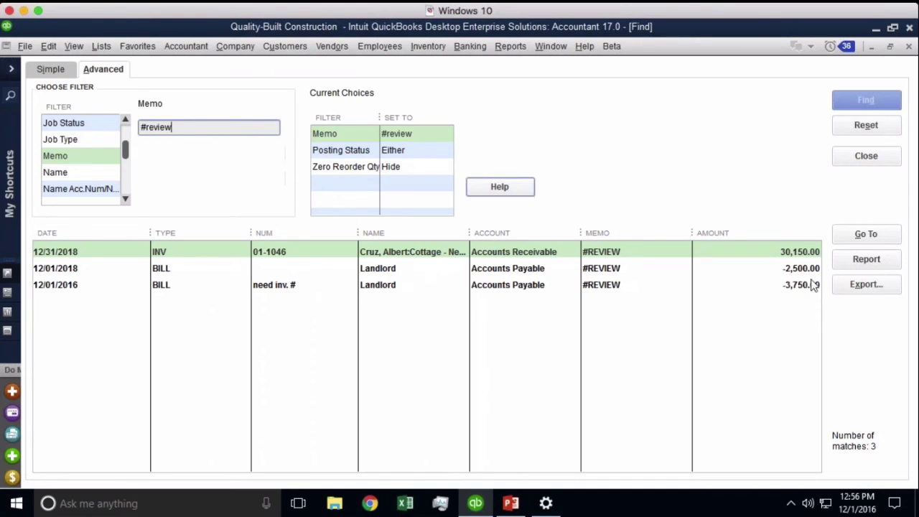
- Memorize the matches report as '#Review (automatically entered transactions)' and refresh it to show the title
left_click(865, 260)
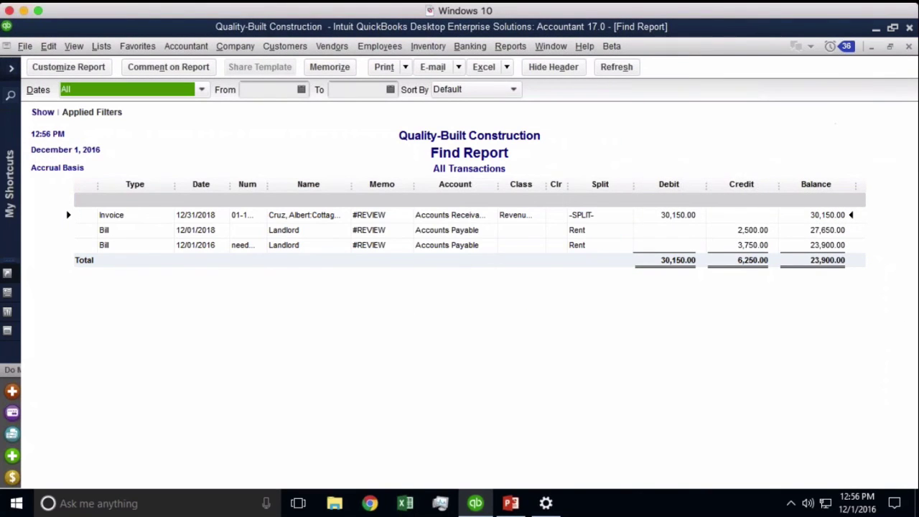
left_click(329, 67)
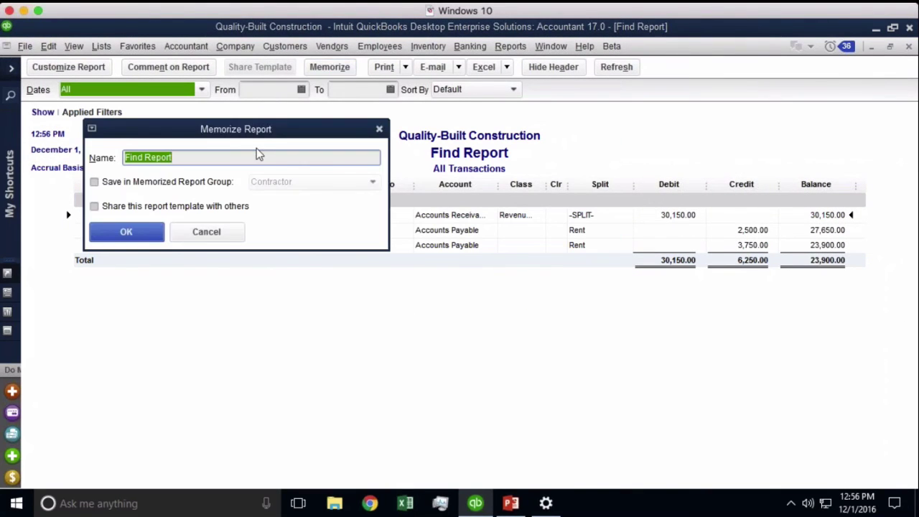
type("#Review ")
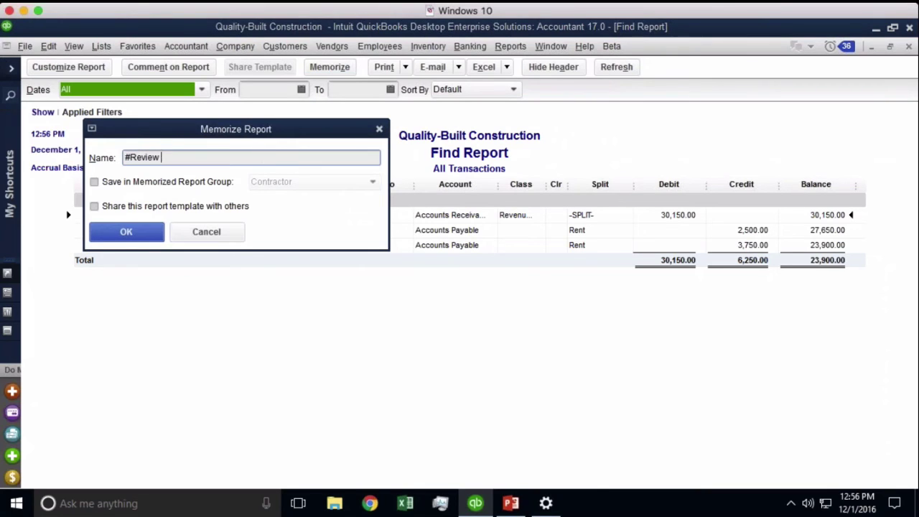
type("(automatically entered transactio")
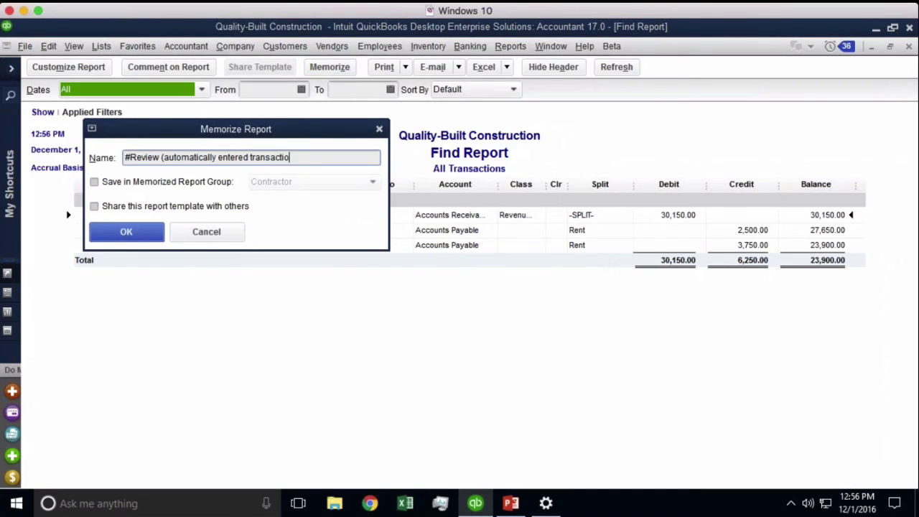
type("ns)")
key("Return")
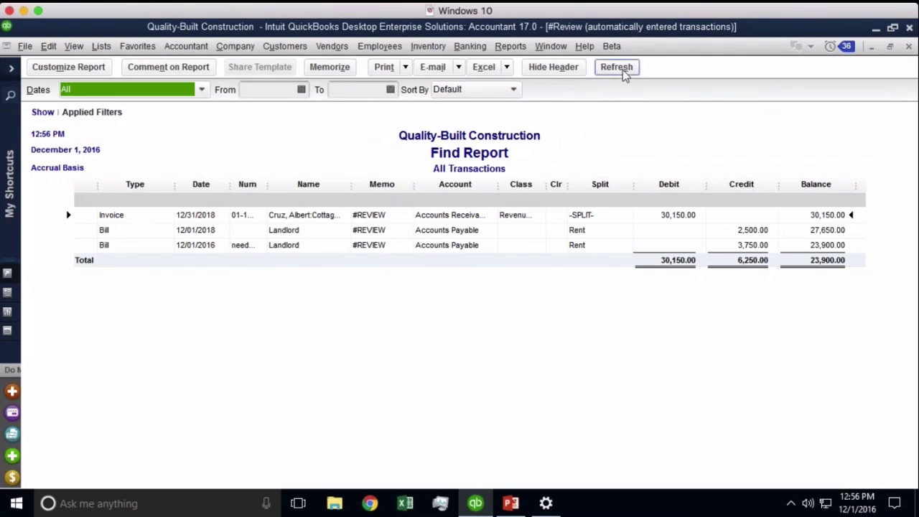
left_click(616, 67)
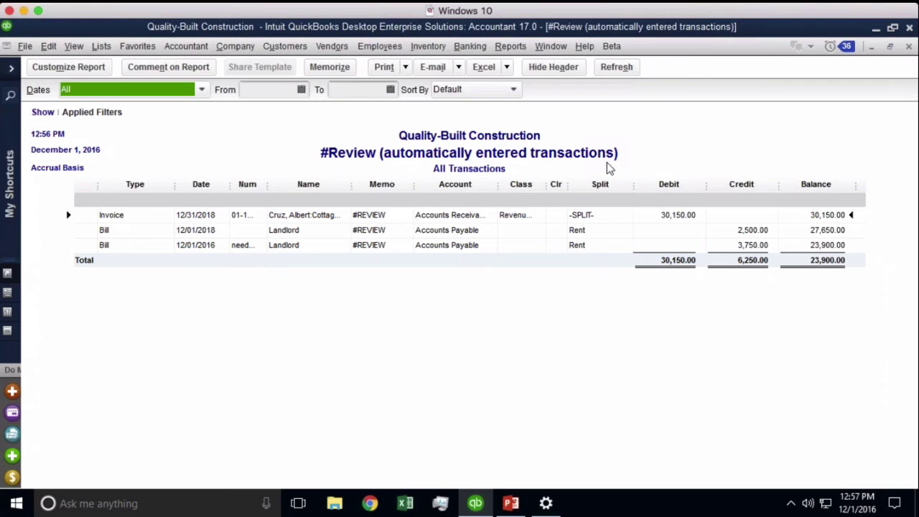
- Clear the #REVIEW memo from the 12/01/2018 Landlord bill and save, accepting both prompts
double_click(751, 232)
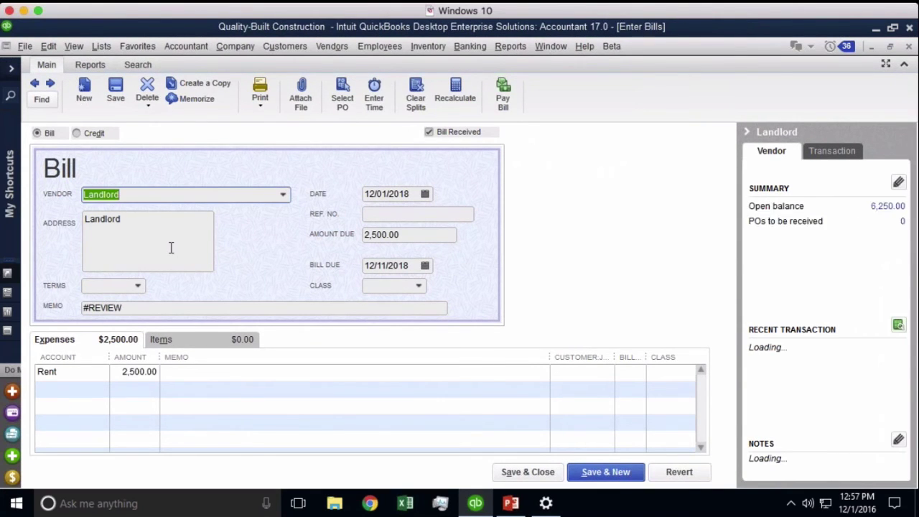
left_click_drag(148, 307, 52, 303)
key("BackSpace")
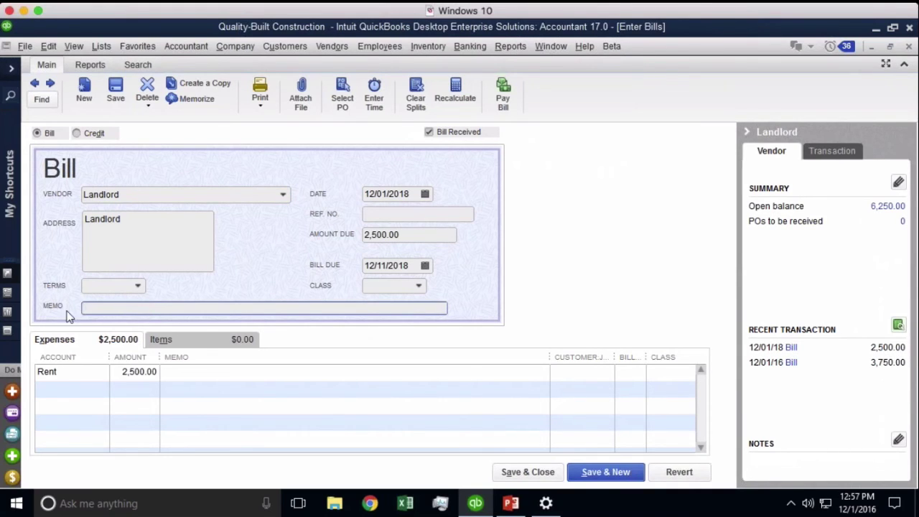
left_click(525, 471)
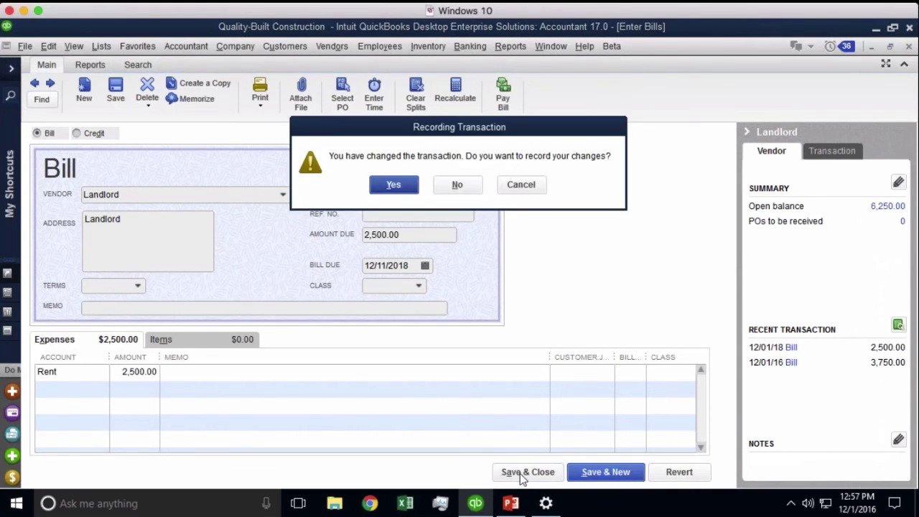
left_click(395, 186)
left_click(430, 228)
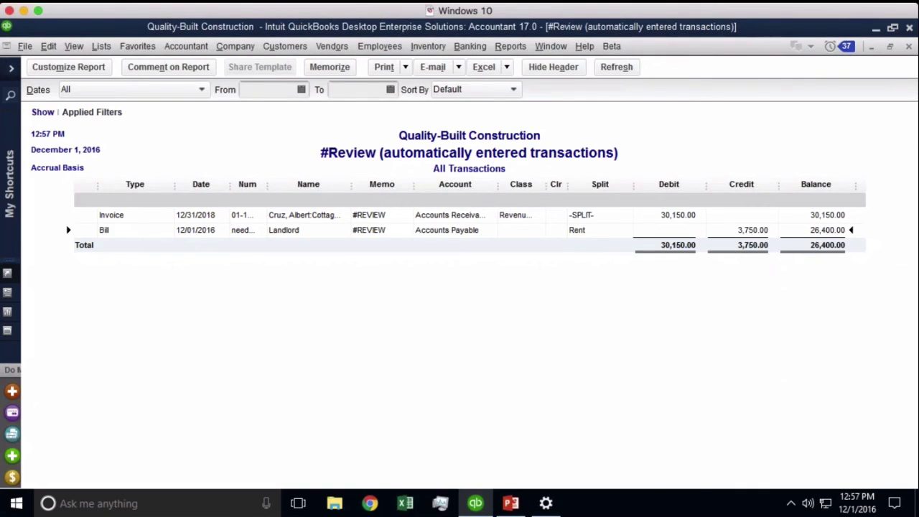
- Start Schedule Setup from Reports > Scheduled Reports and submit the email account password
left_click(511, 47)
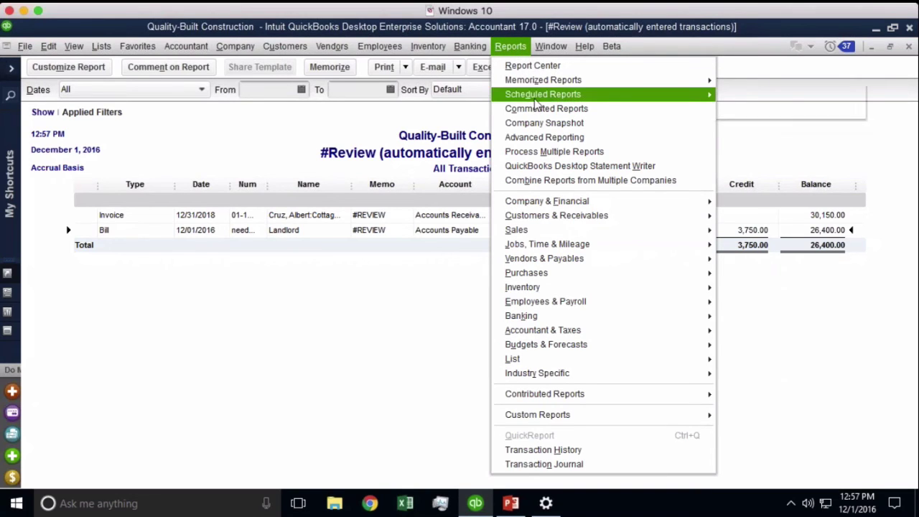
mouse_move(535, 101)
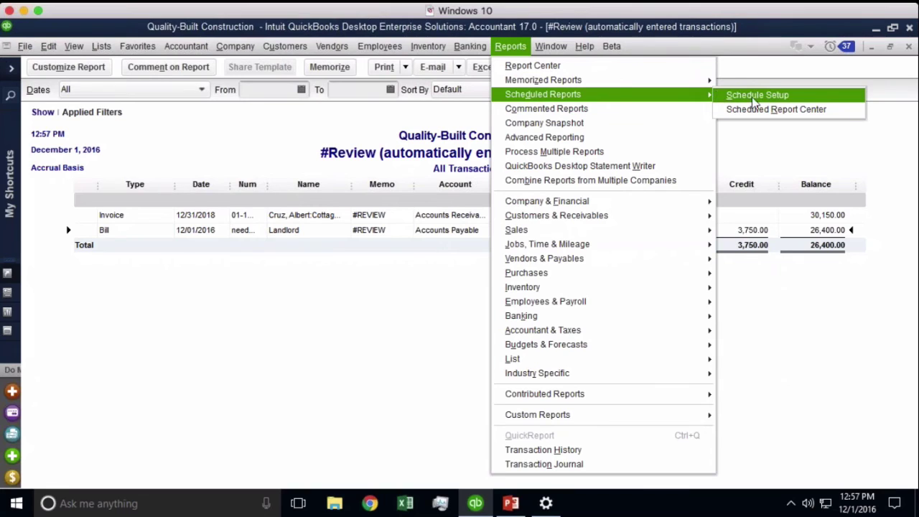
left_click(754, 100)
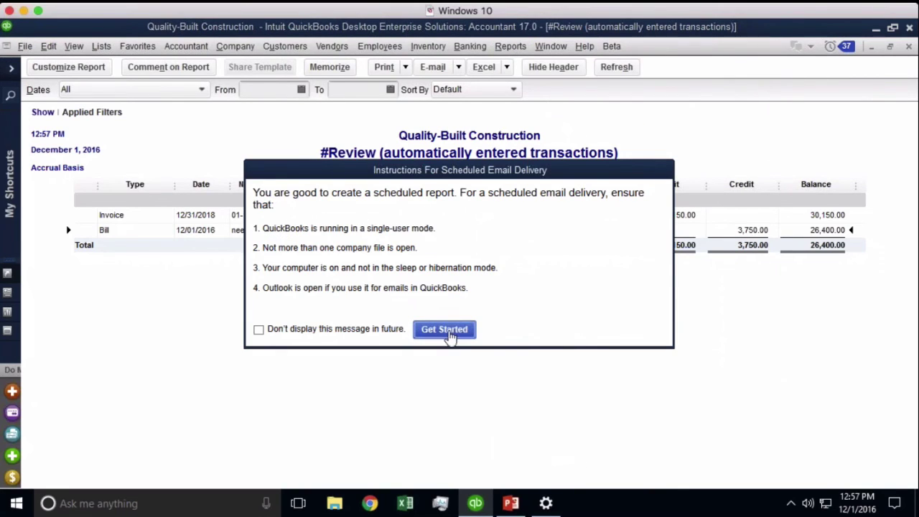
left_click(445, 330)
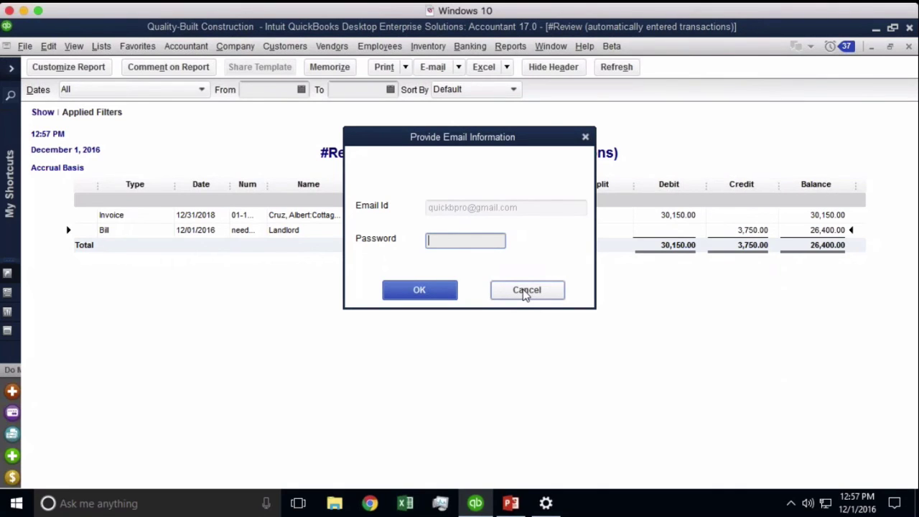
type("**********")
key("Return")
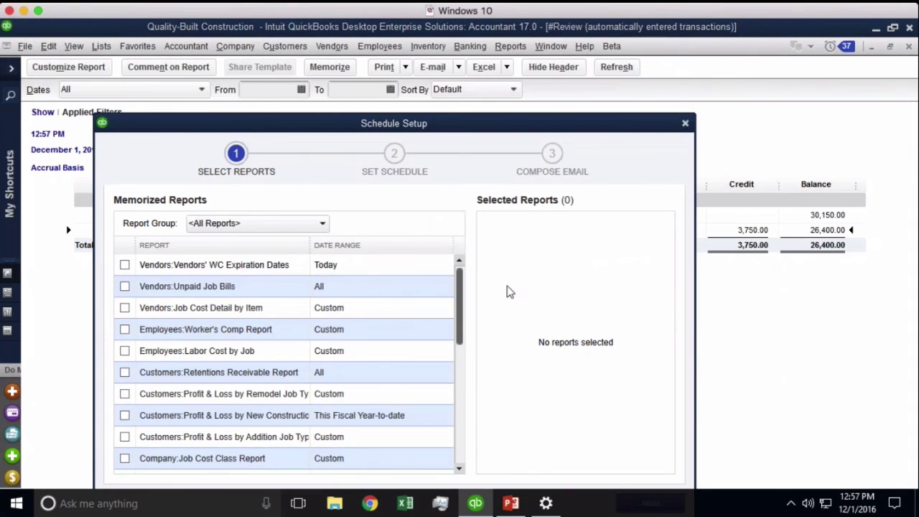
- Check #review report in the Memorized Reports list as the only scheduled report and continue
left_click_drag(433, 128, 450, 88)
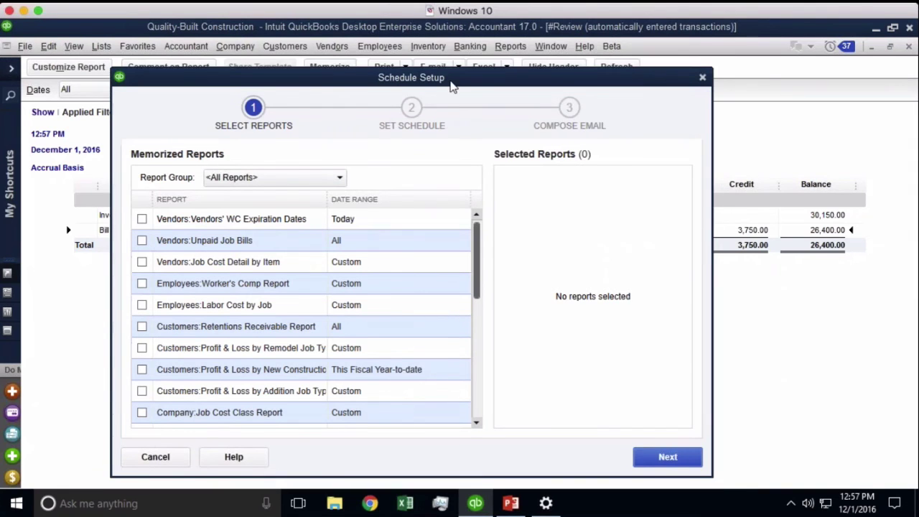
left_click_drag(451, 83, 459, 69)
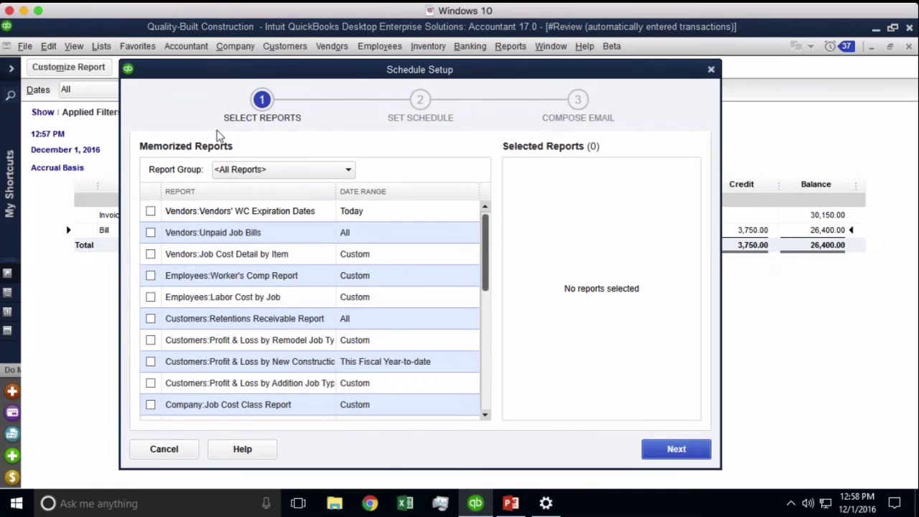
left_click(316, 170)
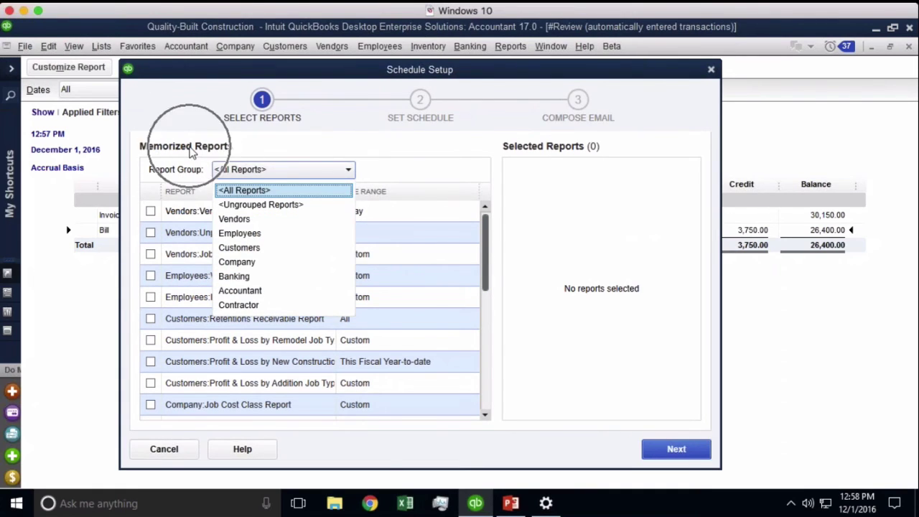
left_click(486, 260)
scroll(486, 332, "down", 10)
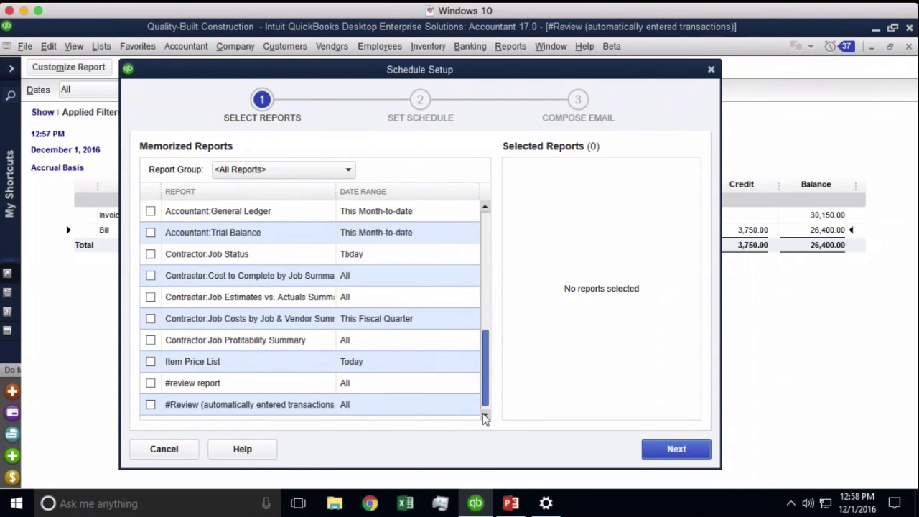
left_click(151, 383)
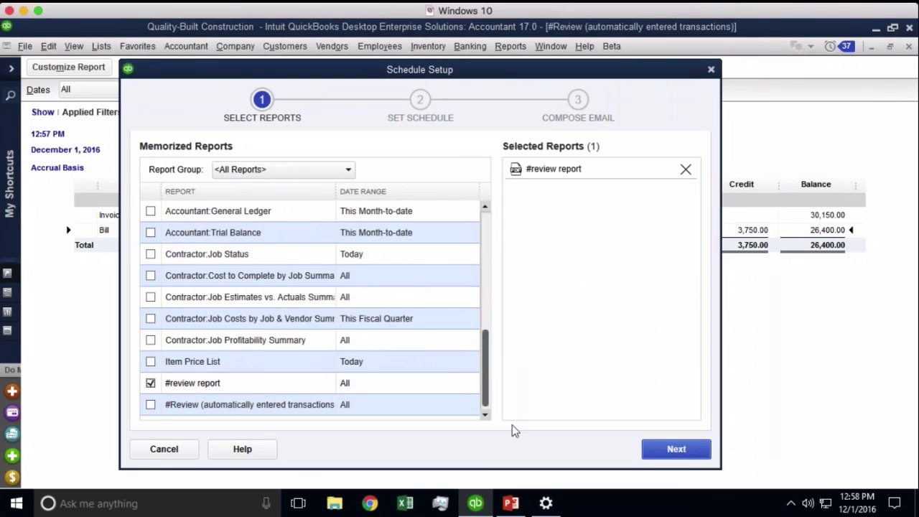
left_click(677, 448)
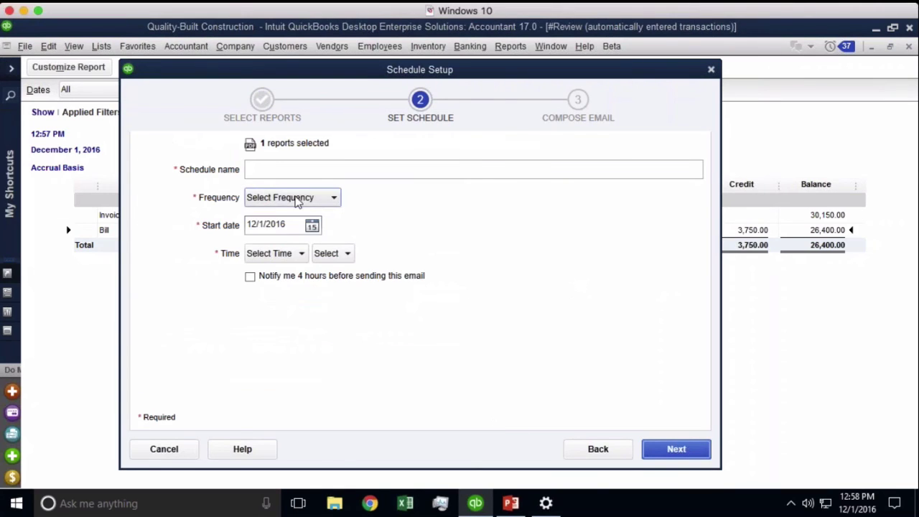
- Set the schedule frequency to Daily and the send time to 6:00 AM
left_click(303, 198)
left_click(267, 232)
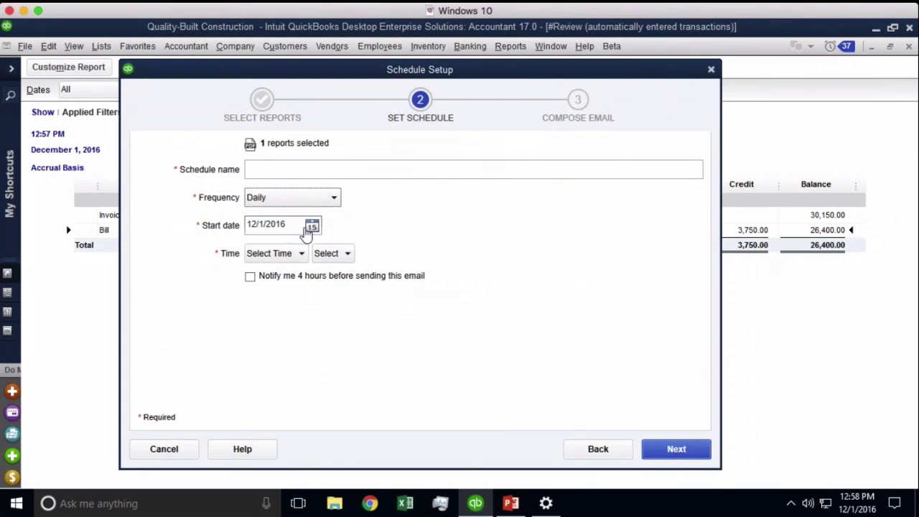
left_click(285, 256)
scroll(281, 321, "down", 1)
left_click(280, 318)
left_click(335, 256)
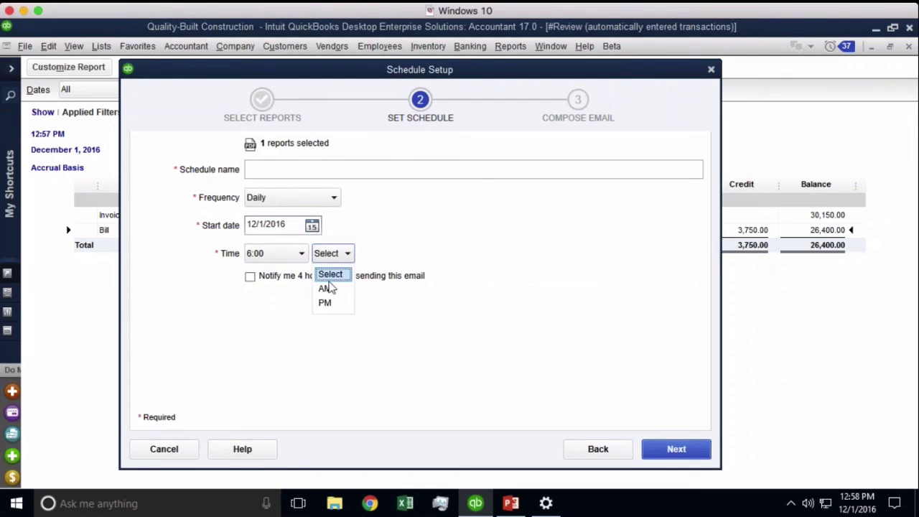
left_click(325, 289)
- Name the schedule 'Reviewe Report for Accountant' and continue to Compose Email
left_click(273, 171)
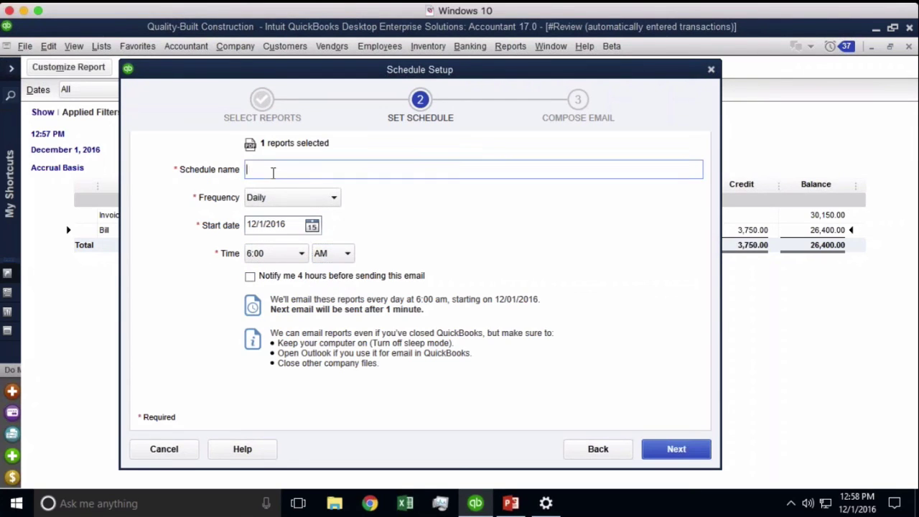
type("Reviewe Report for Accountant")
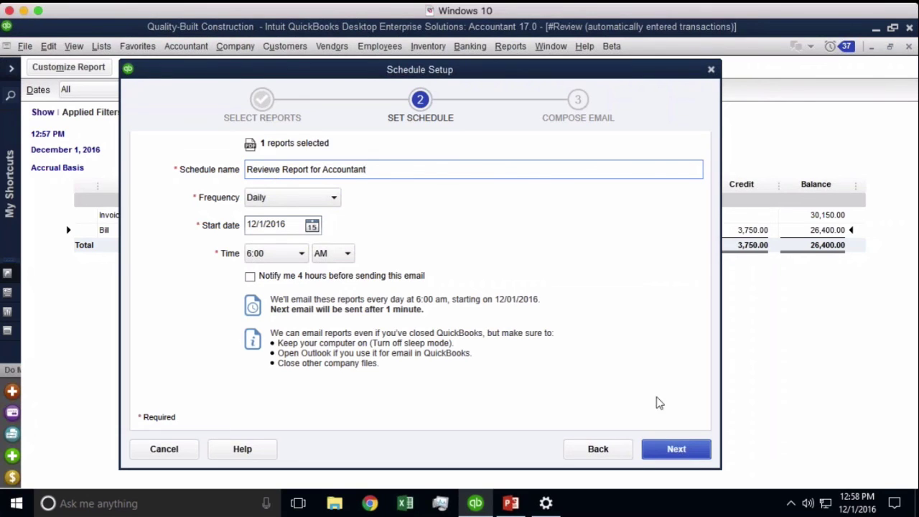
left_click(671, 451)
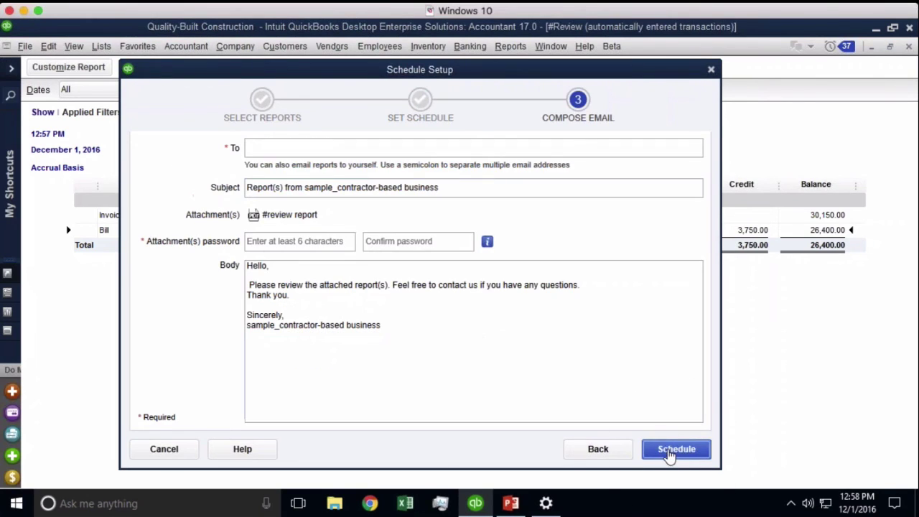
- Enter the accountant's e-mail address as the scheduled email's recipient
left_click(290, 151)
key("Tab")
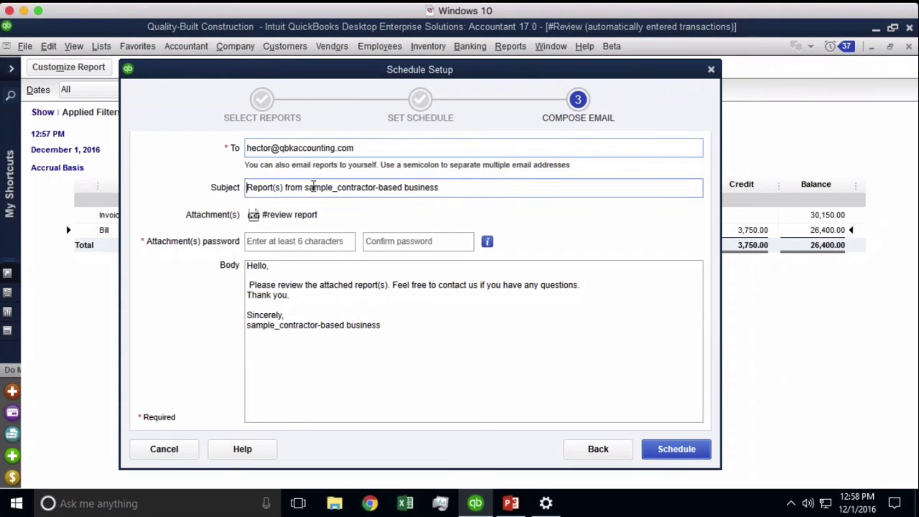
- Enter and confirm an attachment password, then save the schedule
left_click(295, 241)
type("********")
key("Tab")
type("********")
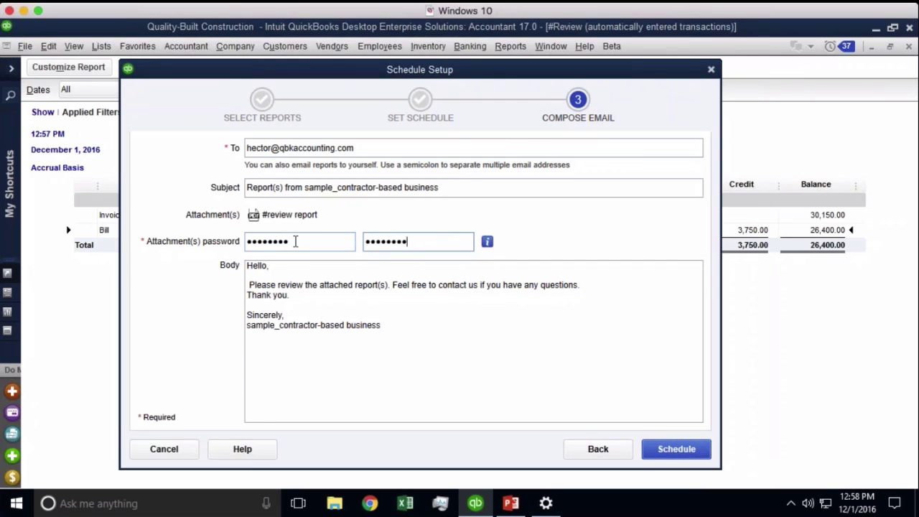
left_click(417, 336)
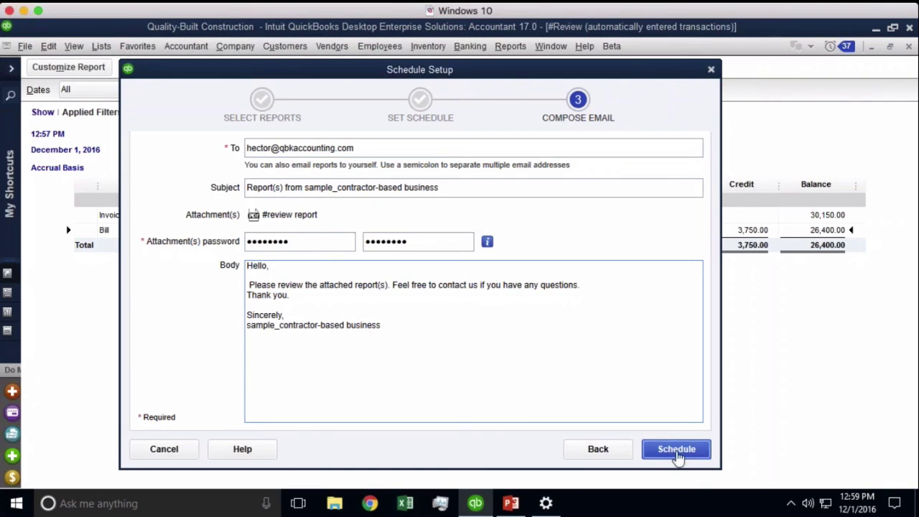
left_click(678, 457)
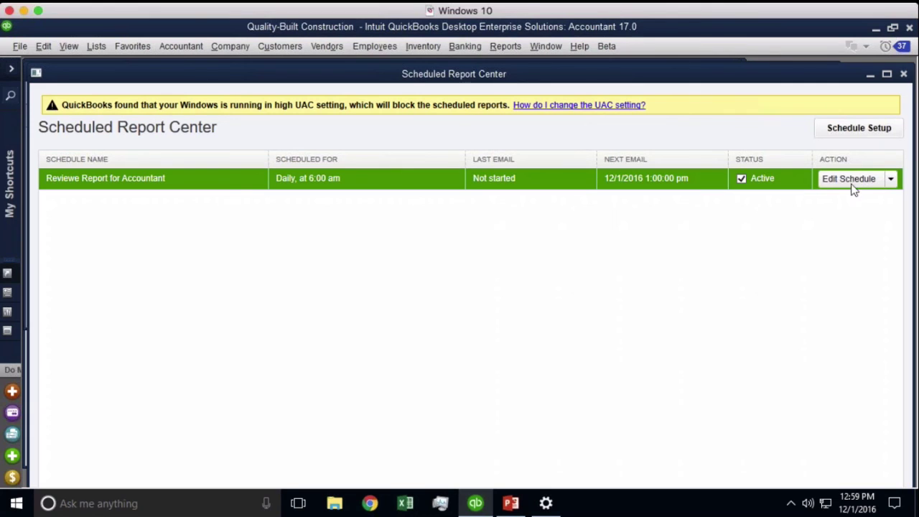
- Close the Scheduled Report Center after checking the daily 6:00 AM schedule is active
left_click(904, 74)
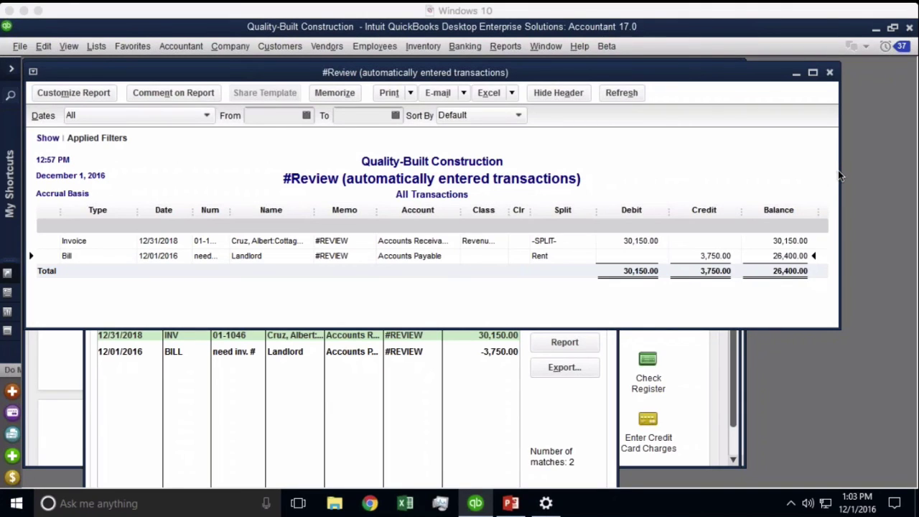
- Close the #Review report and Find windows and maximize the Home page
left_click(32, 74)
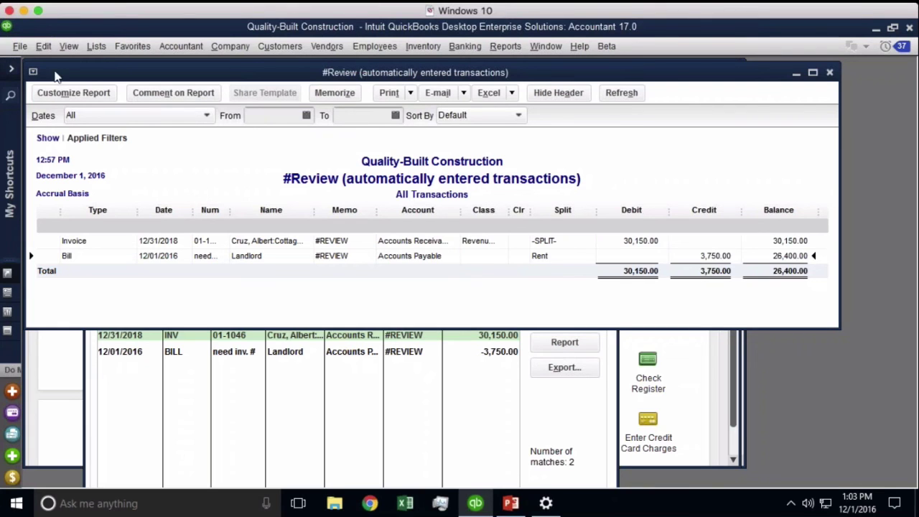
double_click(38, 73)
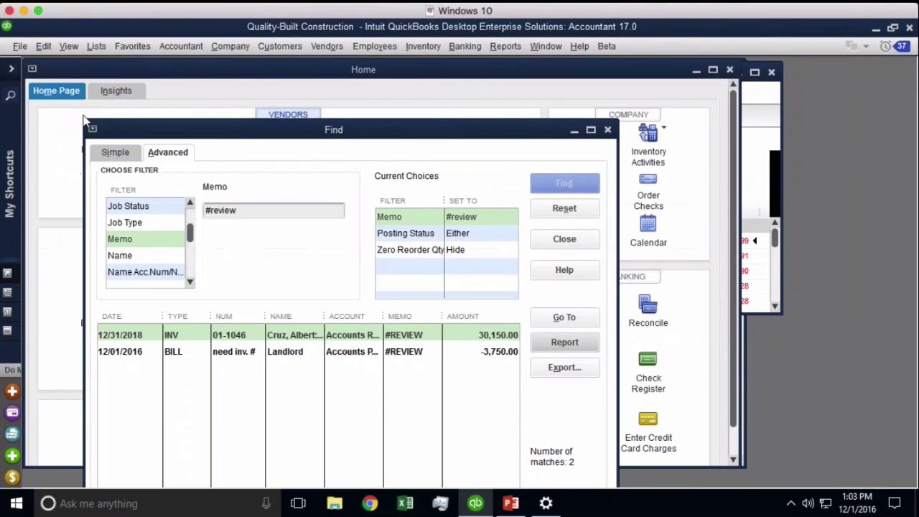
double_click(89, 126)
double_click(88, 69)
- Open the Memorized Transaction List from Lists and its Memorized Transaction menu
left_click(100, 46)
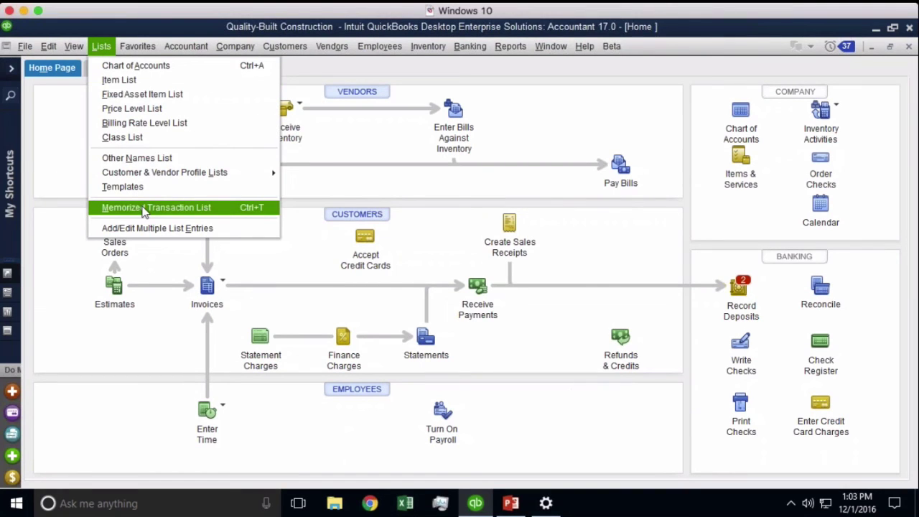
left_click(145, 208)
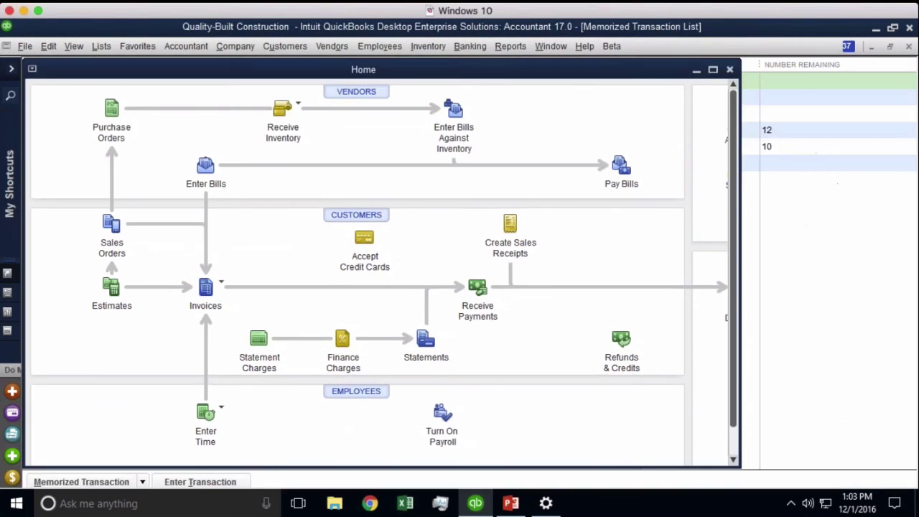
left_click(143, 477)
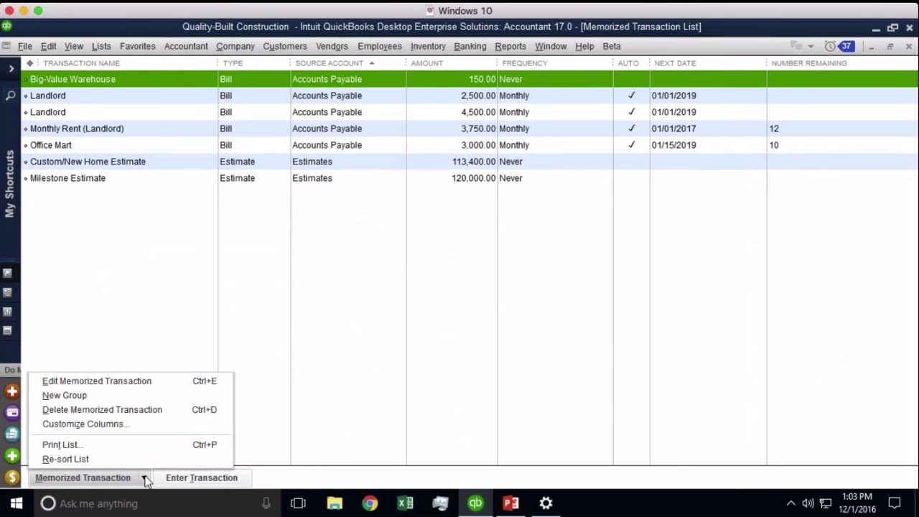
left_click(144, 250)
left_click(102, 46)
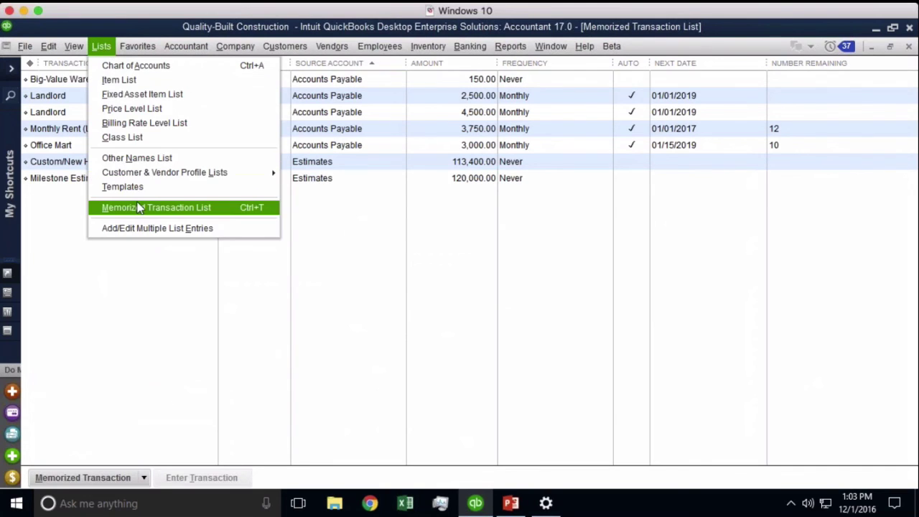
left_click(144, 477)
left_click(143, 478)
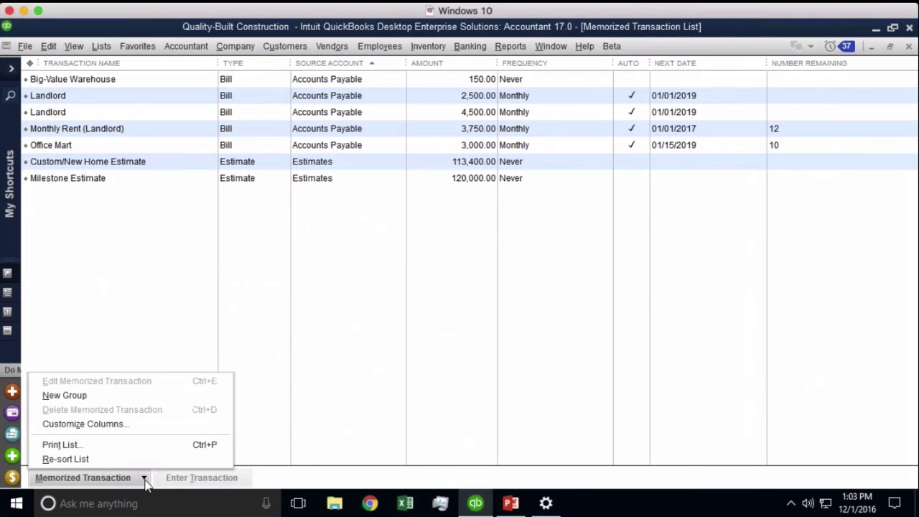
- Create a memorized transaction group named Monthly, left on reminders with frequency Never
left_click(70, 397)
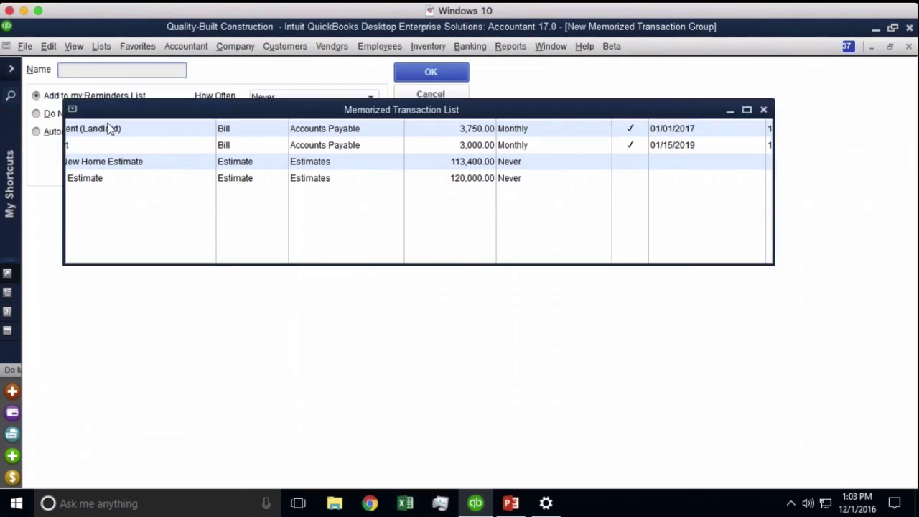
type("Monthly")
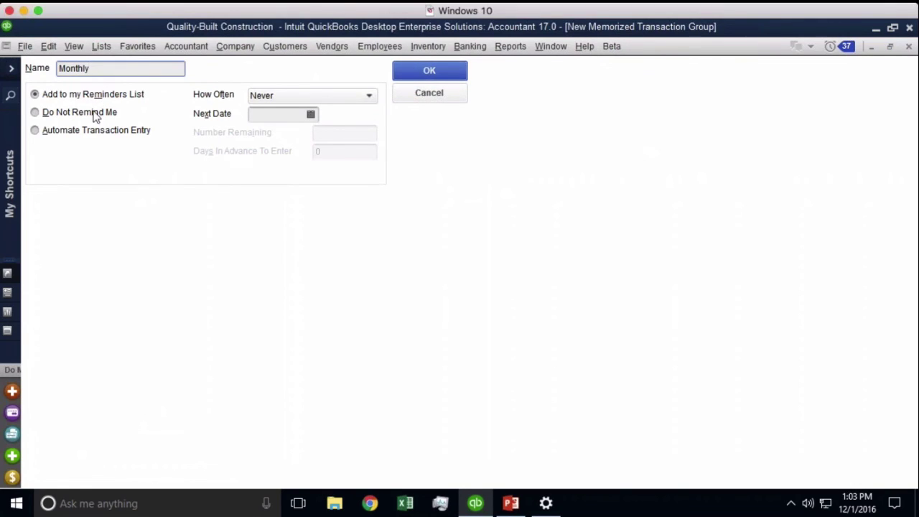
left_click(79, 135)
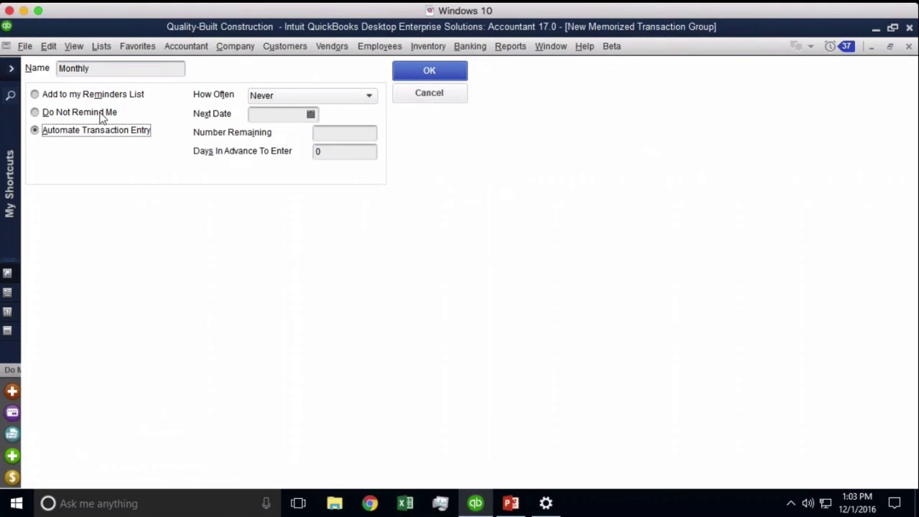
left_click(82, 99)
left_click(433, 73)
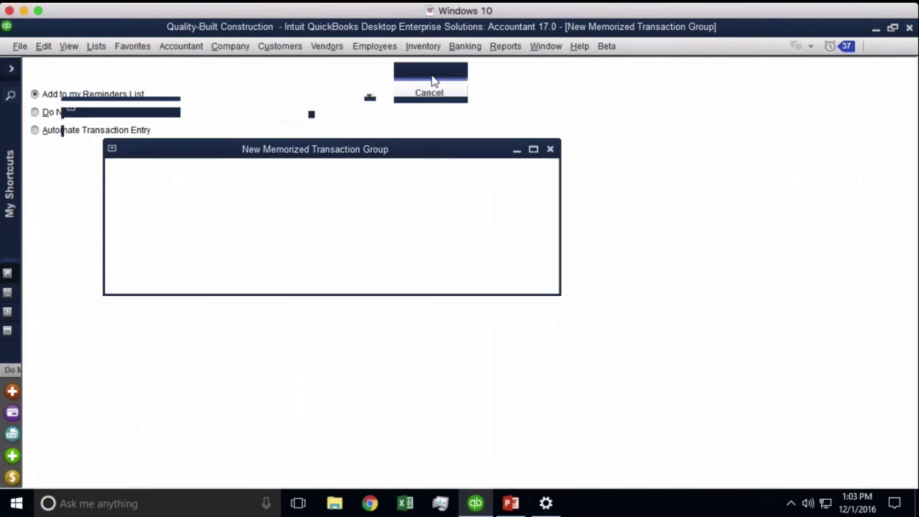
left_click(119, 478)
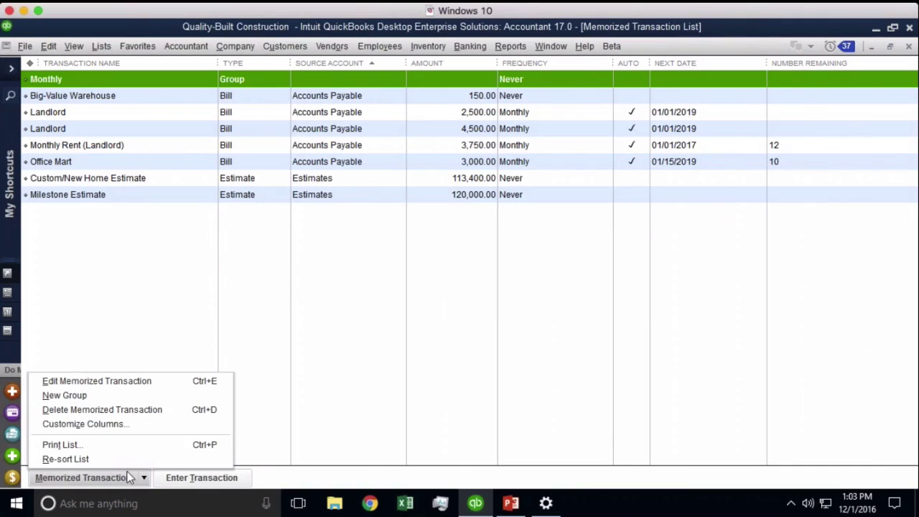
- Try nesting Big-Value Warehouse, dismiss the level warning, and restore the original list order
left_click(101, 303)
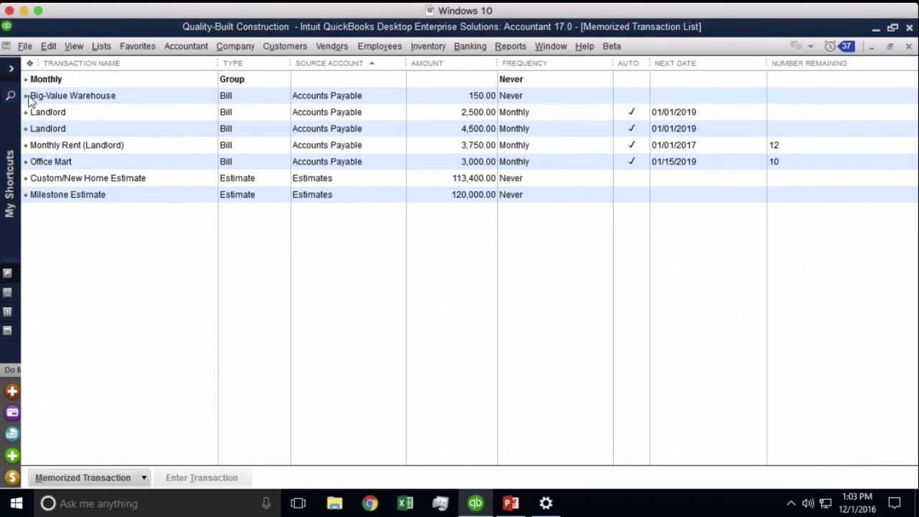
left_click(30, 99)
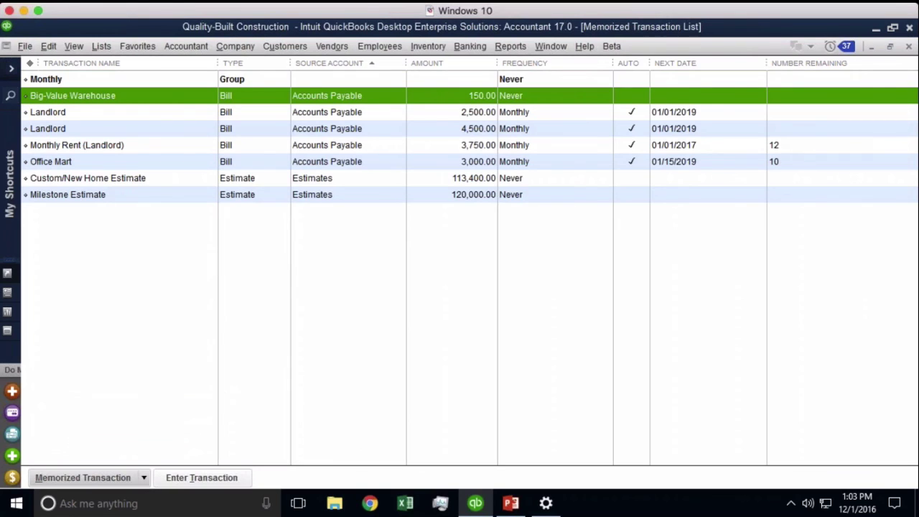
left_click_drag(27, 96, 36, 96)
left_click(458, 196)
left_click(29, 63)
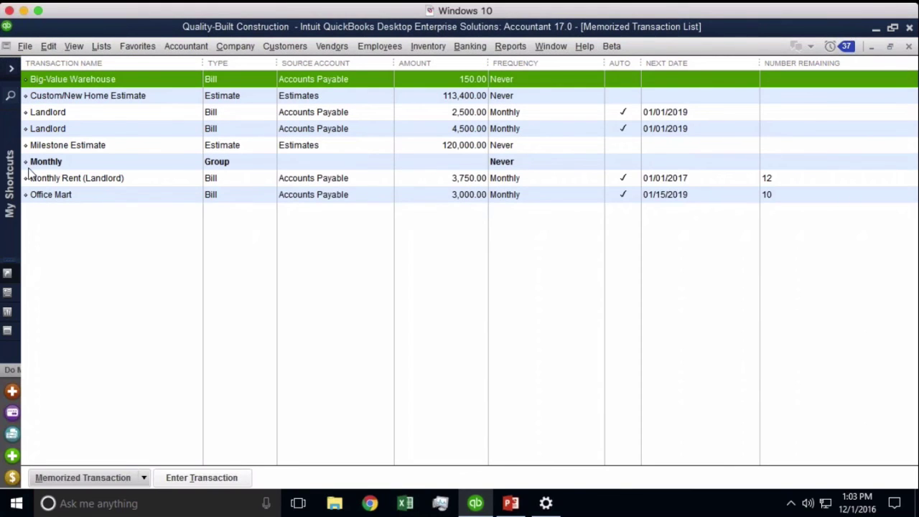
- Move Monthly Rent (Landlord), Milestone Estimate, Office Mart and the 4,500.00 Landlord bill under Monthly
left_click_drag(26, 178, 38, 179)
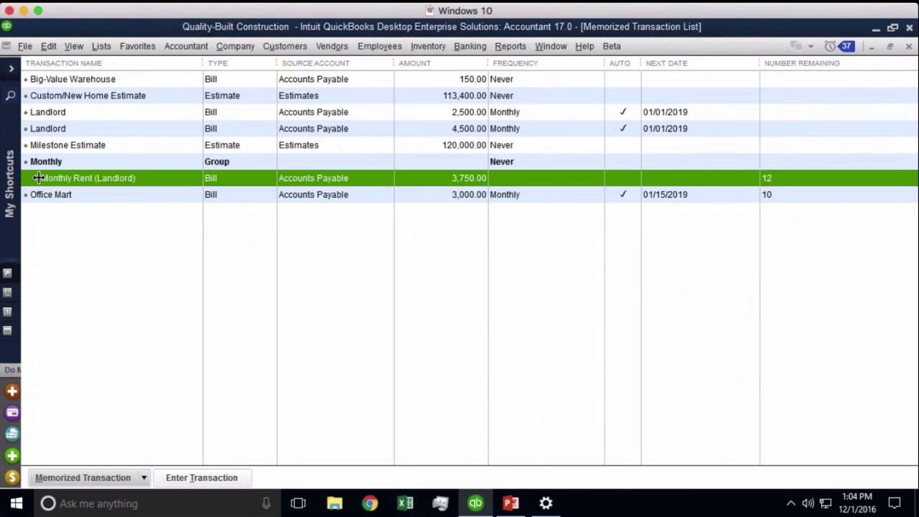
left_click(28, 148)
left_click_drag(26, 145, 32, 194)
left_click(26, 195)
left_click_drag(26, 128, 32, 194)
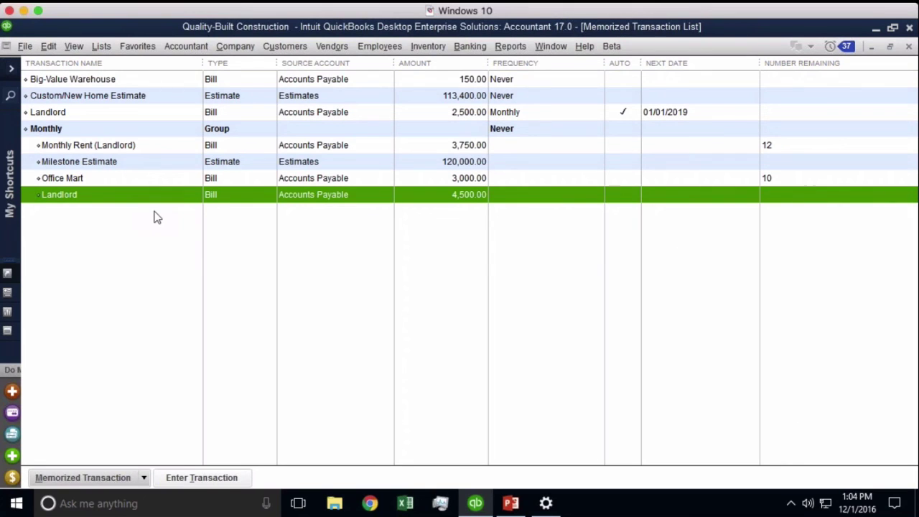
- Turn off reminders for the Monthly memorized transaction group and save it
right_click(46, 127)
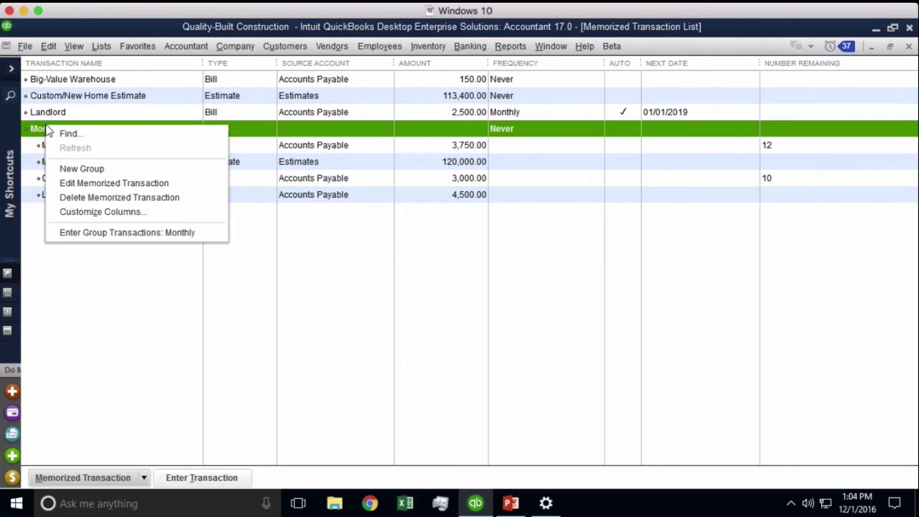
left_click(74, 186)
key("ctrl+e")
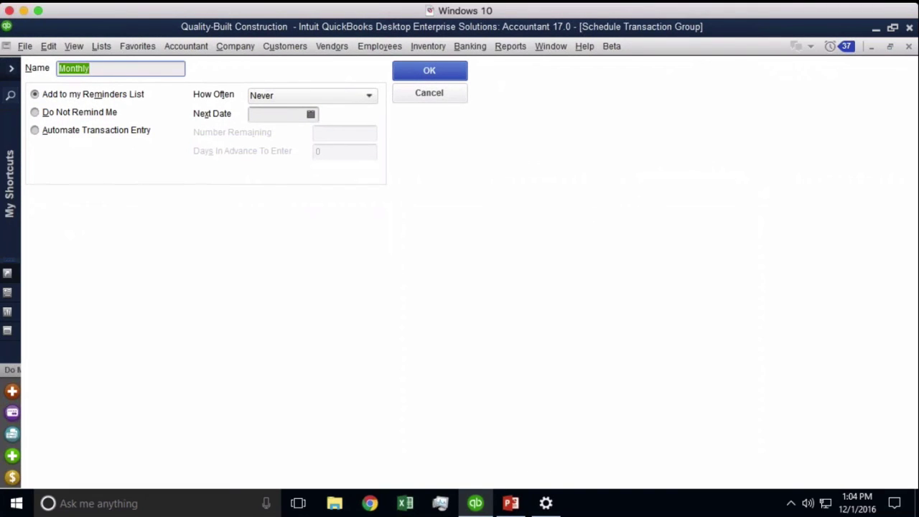
left_click(94, 114)
left_click(439, 66)
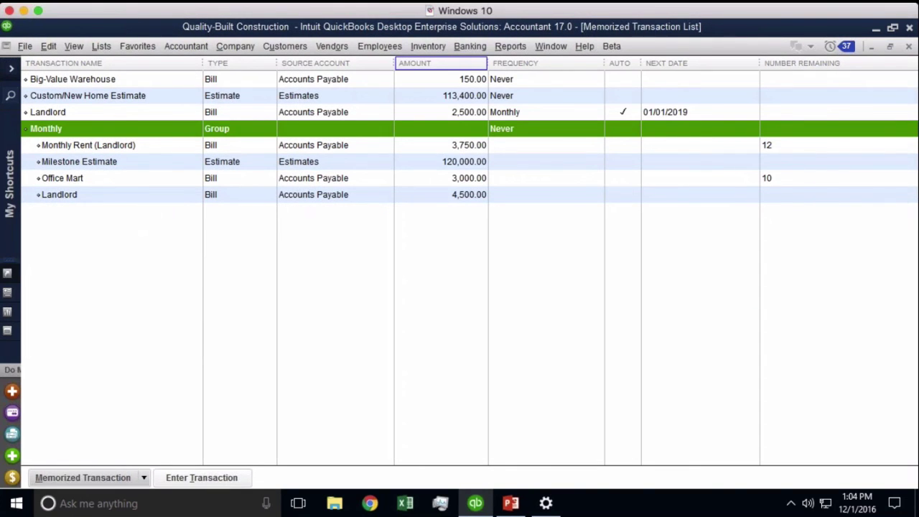
- Set the Monthly group to enter automatically, repeating Monthly with next date 12/01/2016
right_click(115, 139)
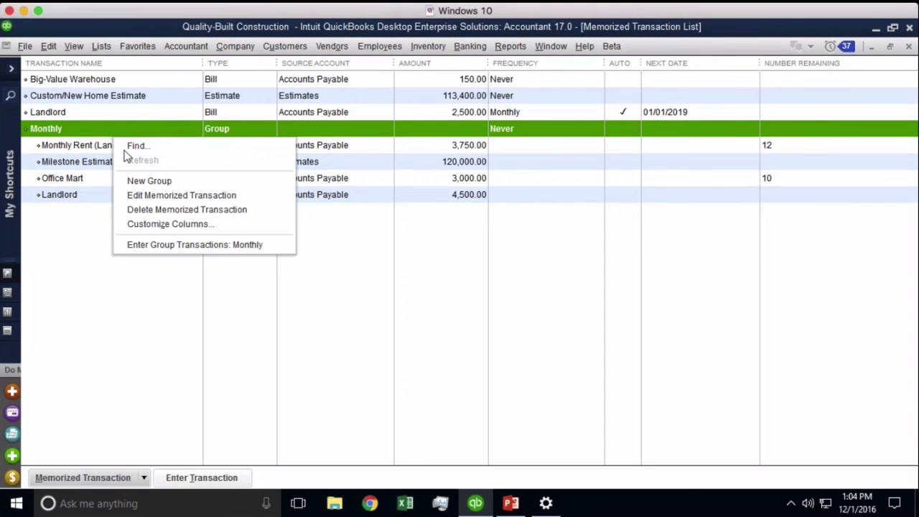
left_click(157, 197)
left_click(83, 136)
left_click(319, 98)
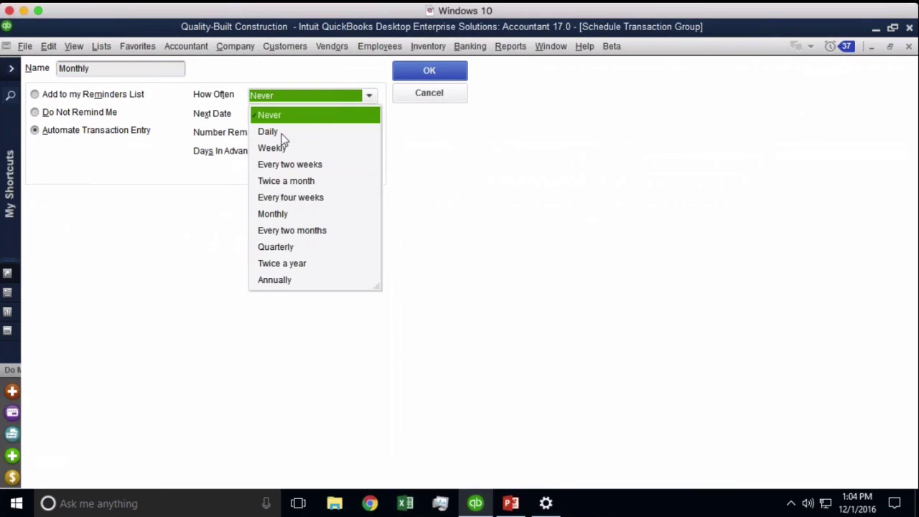
left_click(294, 214)
left_click(429, 77)
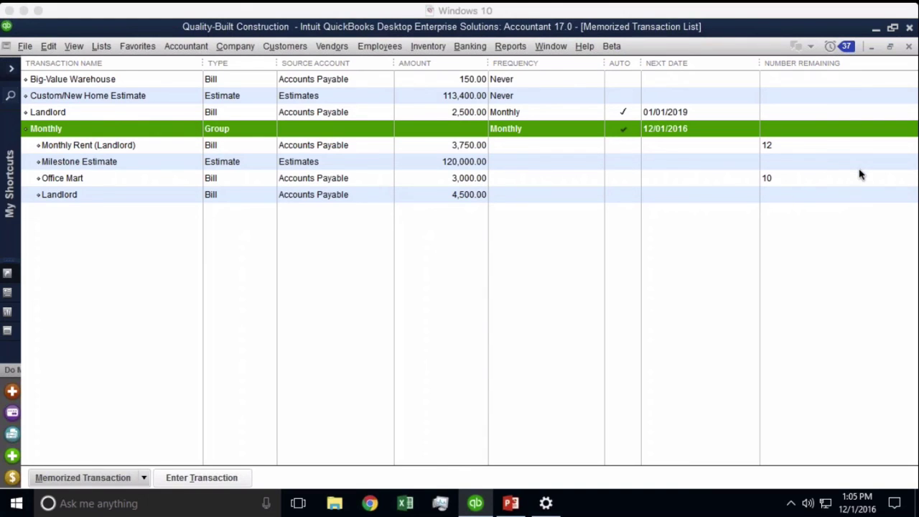
- Display the Other Names List from the Lists menu, showing only Reports
left_click(97, 50)
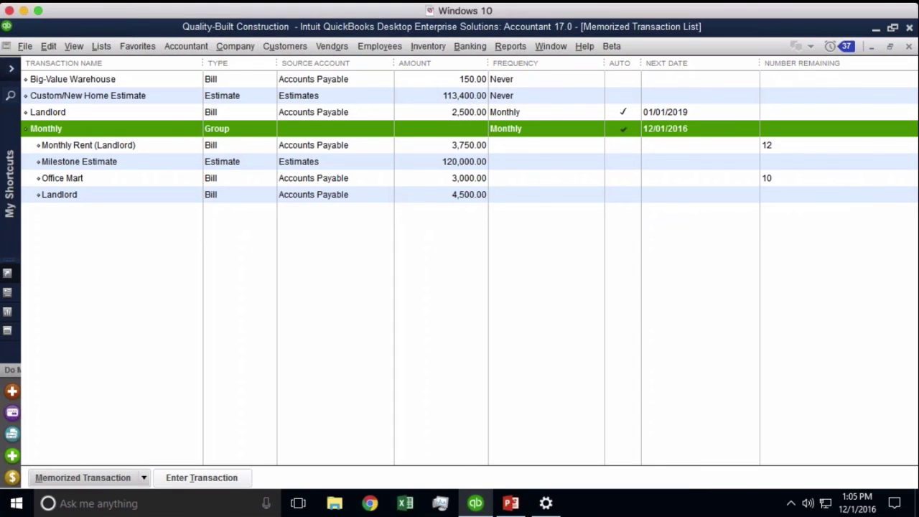
left_click(101, 46)
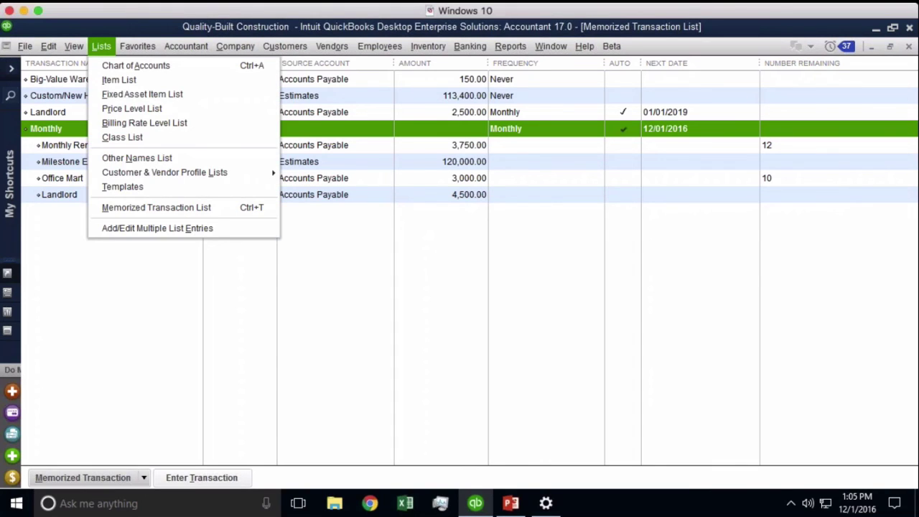
left_click(135, 158)
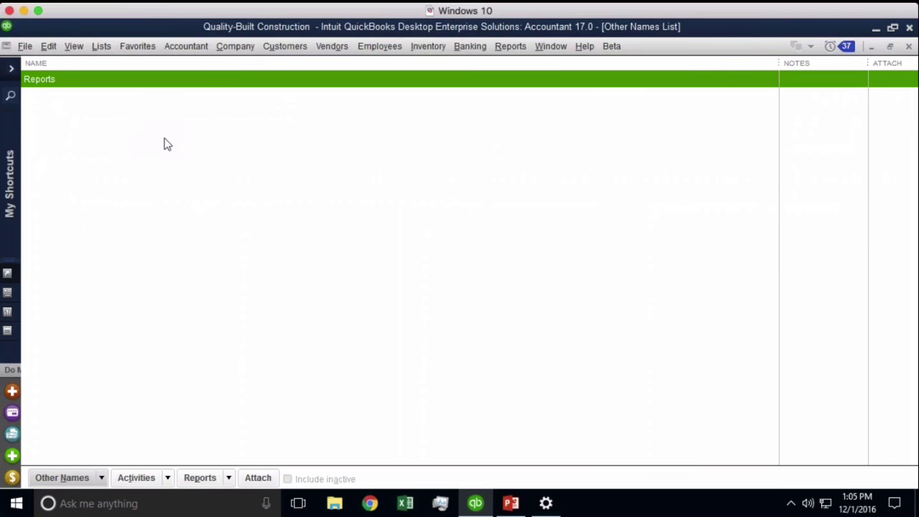
- On a new check, Quick Add payee djdsdjd as an Other name
key("ctrl+w")
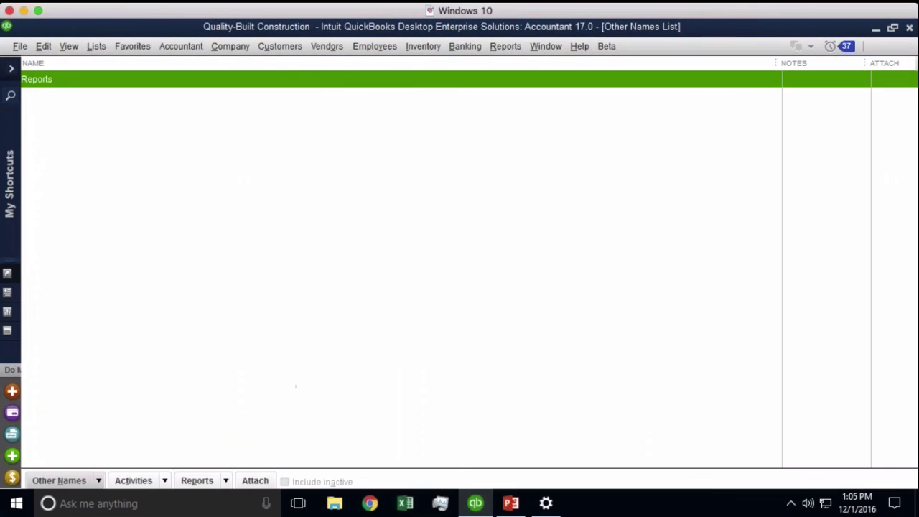
key("BackSpace")
type("djdsdjd")
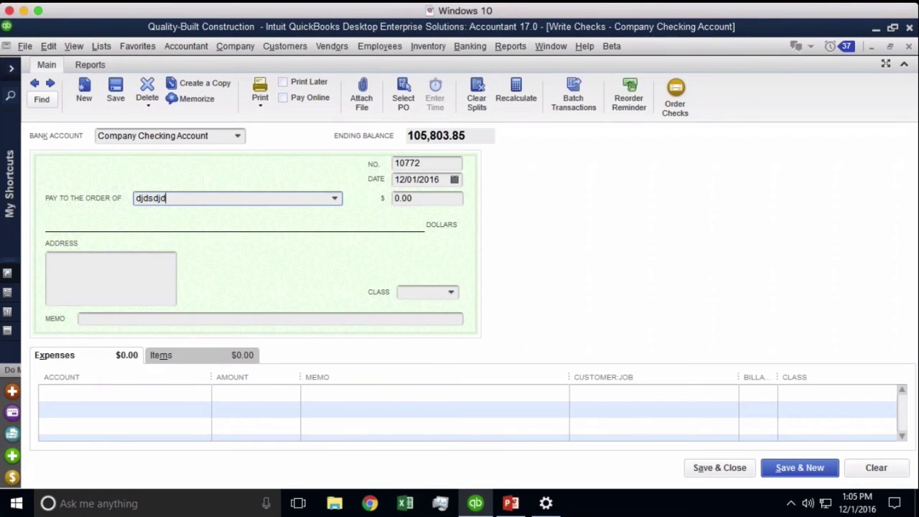
key("Tab")
left_click(395, 241)
left_click(453, 243)
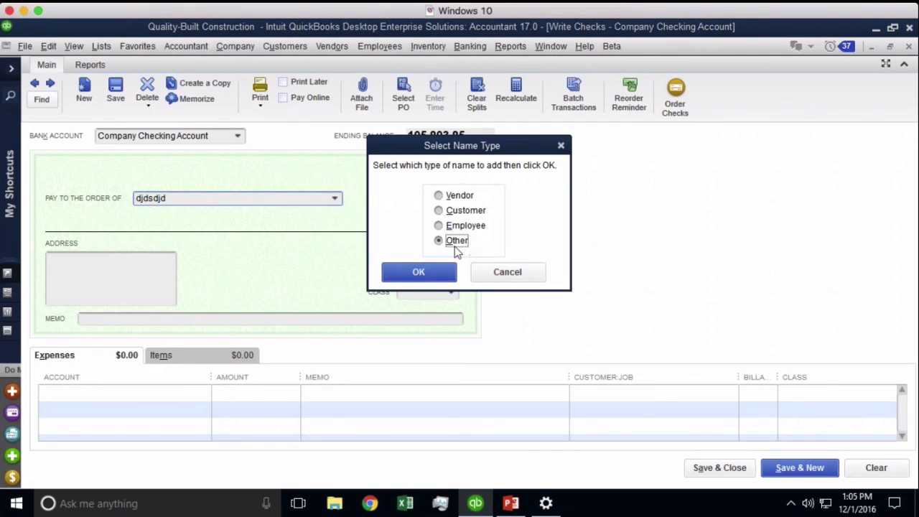
left_click(422, 272)
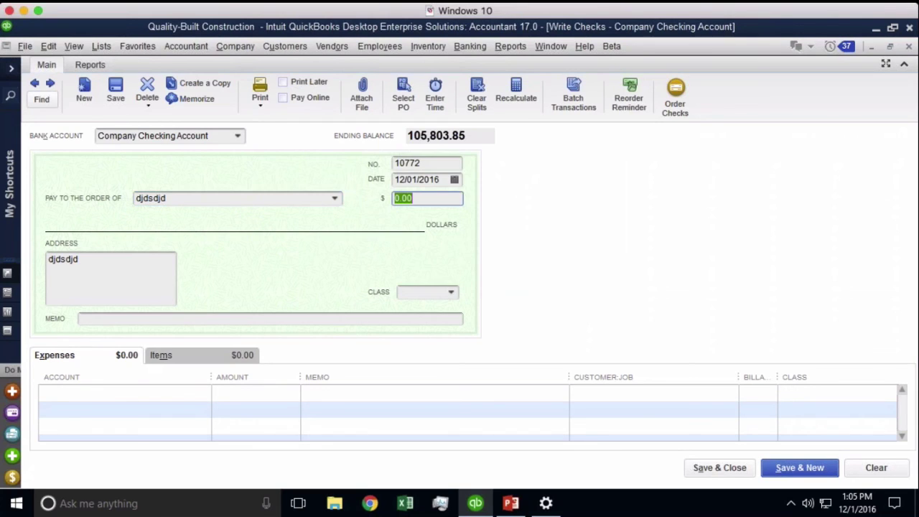
- Quick Add payee 424423 as an Other name, then close the check without recording it
left_click_drag(222, 201, 135, 199)
type("424423")
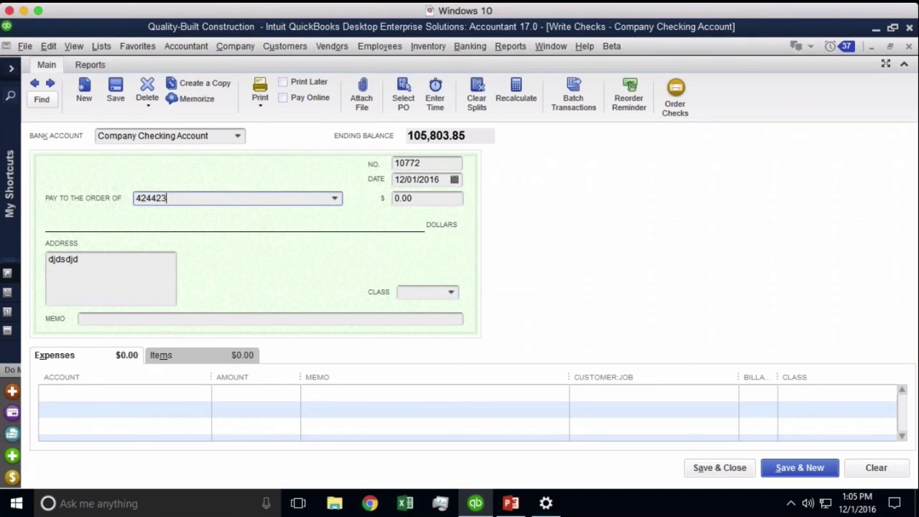
key("Tab")
left_click(394, 244)
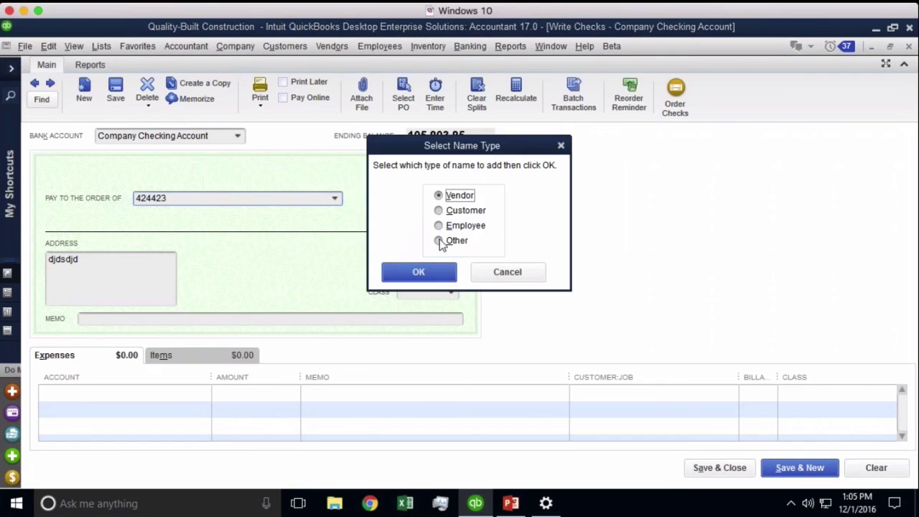
left_click(451, 242)
left_click(421, 273)
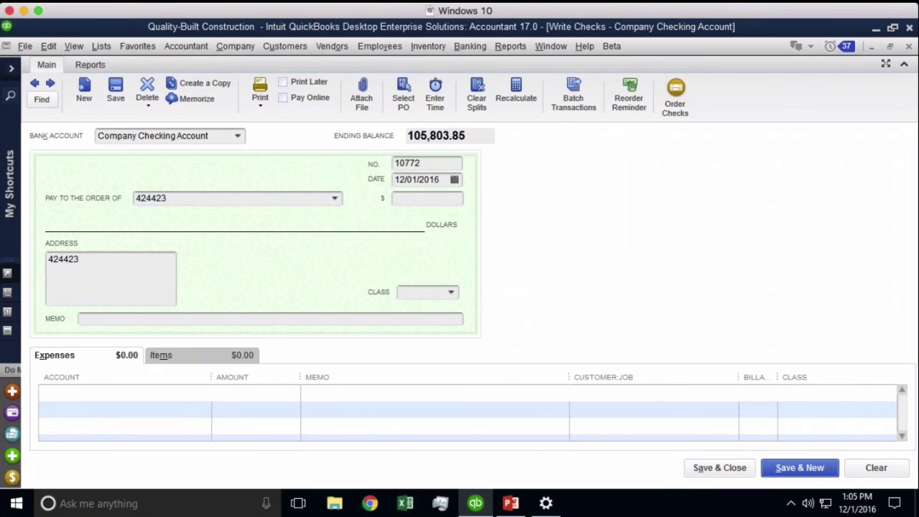
left_click(706, 471)
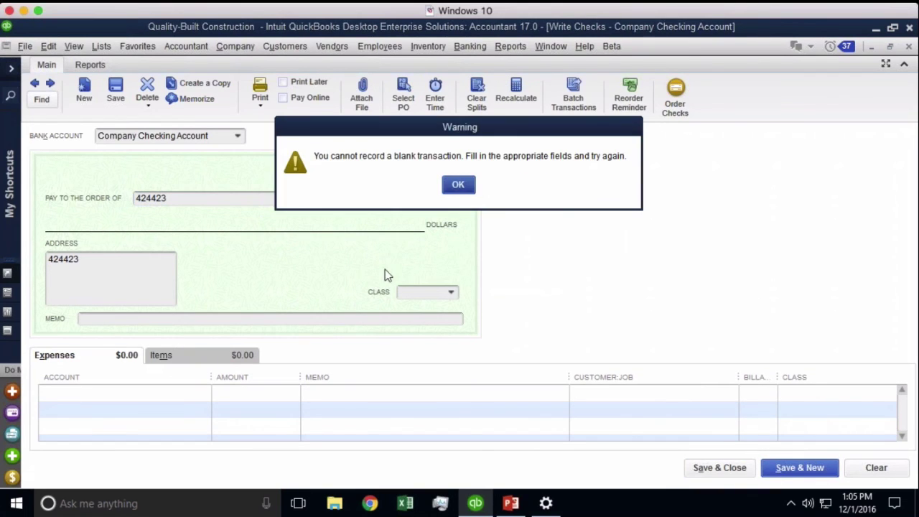
left_click(457, 185)
left_click(456, 185)
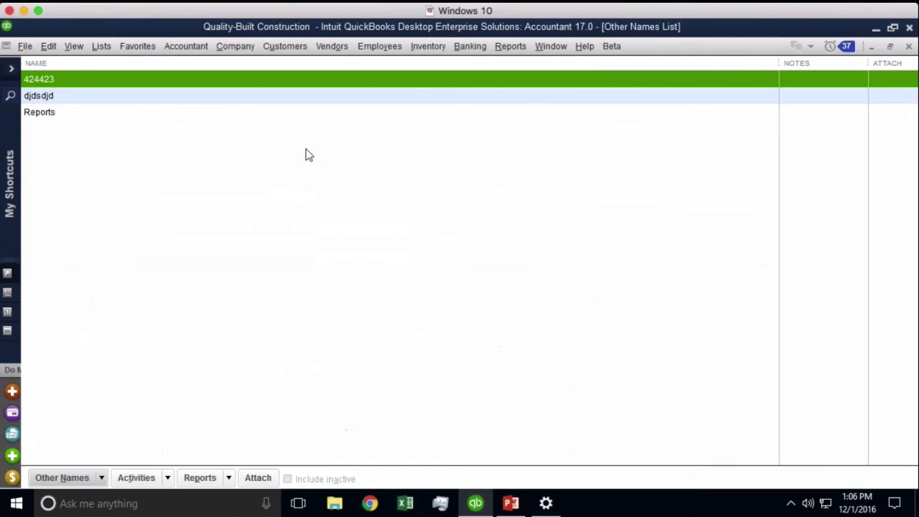
- From the Other Names List, start Change Other Name Types and acknowledge the warning
left_click(100, 47)
left_click(137, 159)
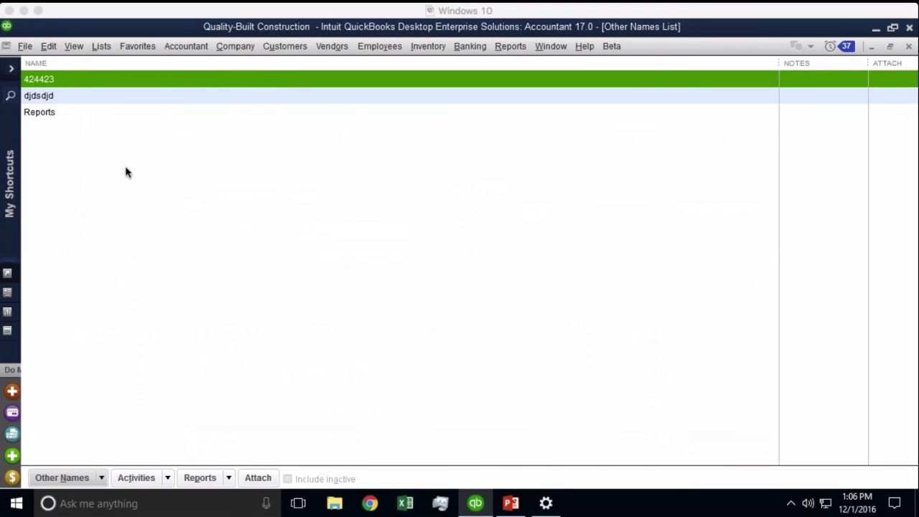
left_click(167, 477)
left_click(166, 476)
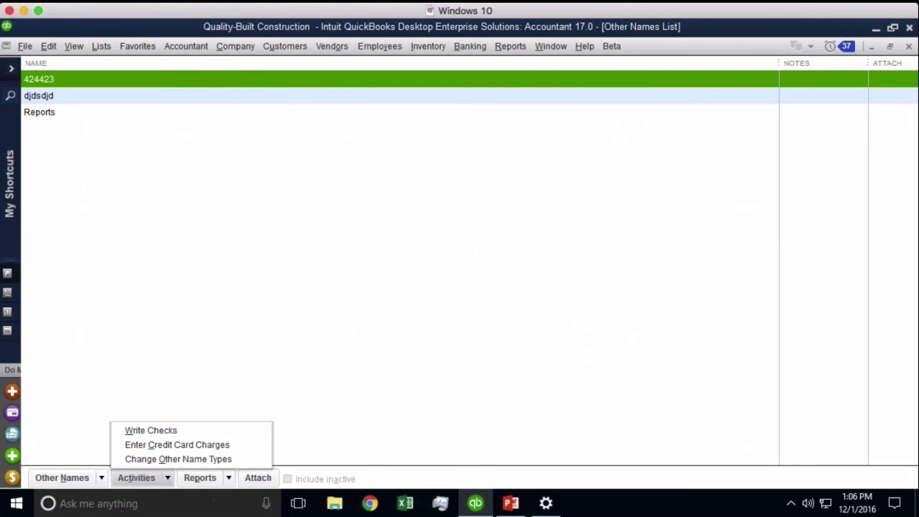
left_click(178, 460)
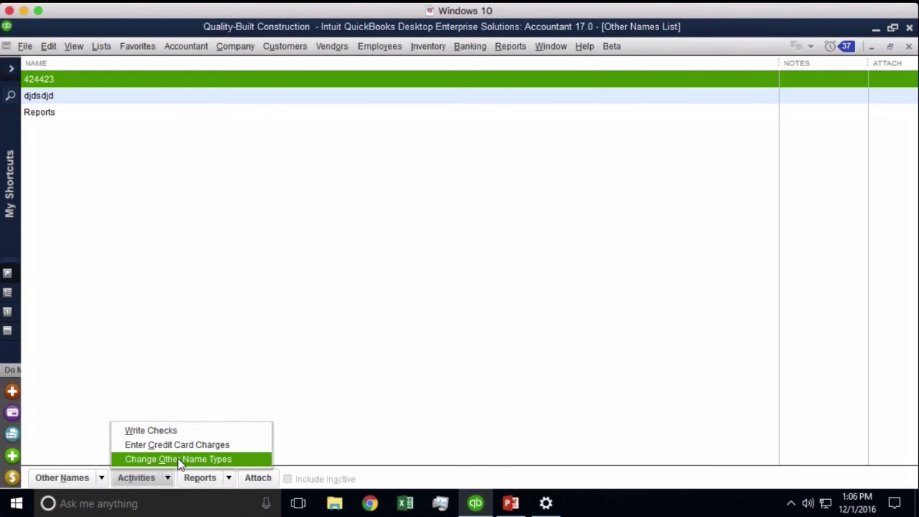
left_click(460, 183)
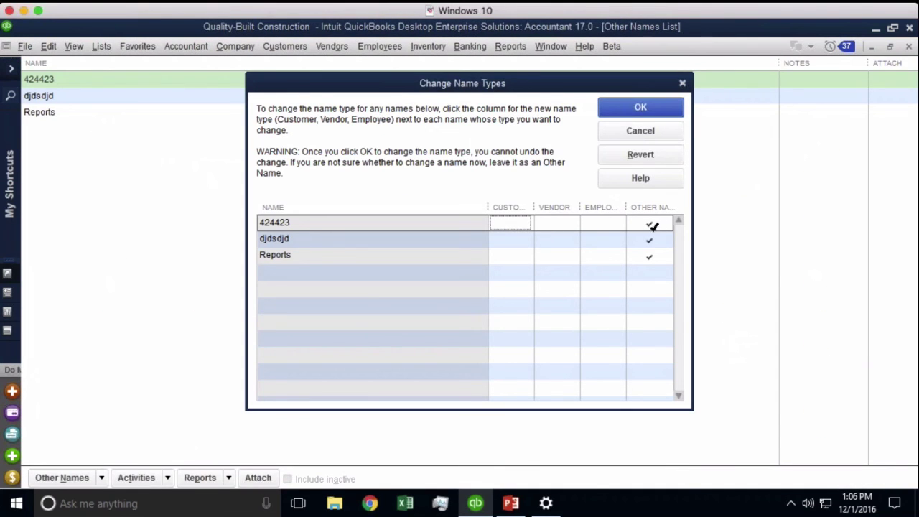
- Mark 424423, djdsdjd and Reports as Vendor and apply the type changes
left_click(560, 225)
left_click(511, 241)
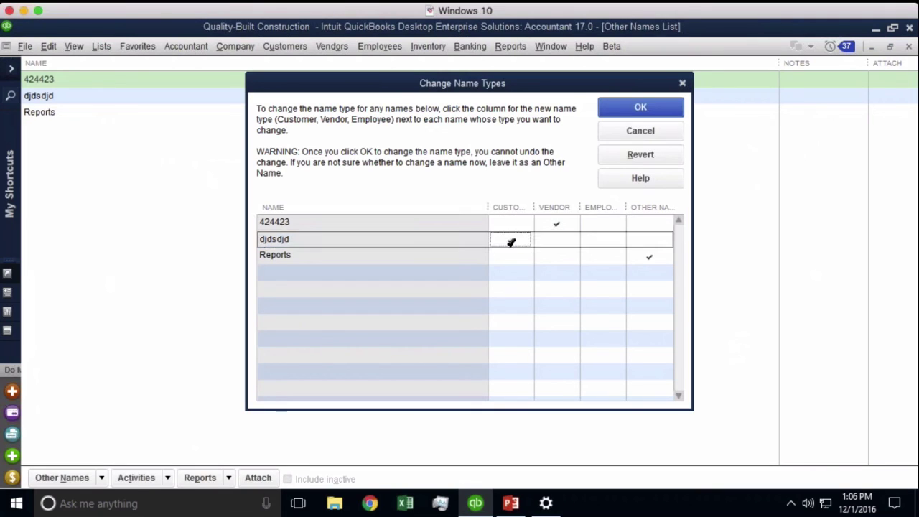
left_click(600, 262)
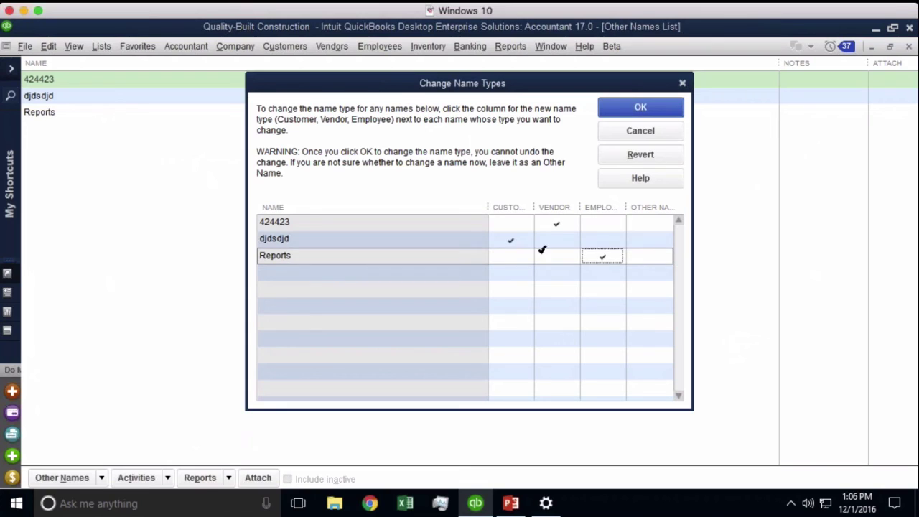
left_click(556, 241)
left_click(555, 257)
key("Up")
key("Up")
key("Down")
key("Down")
key("Down")
key("Up")
key("Up")
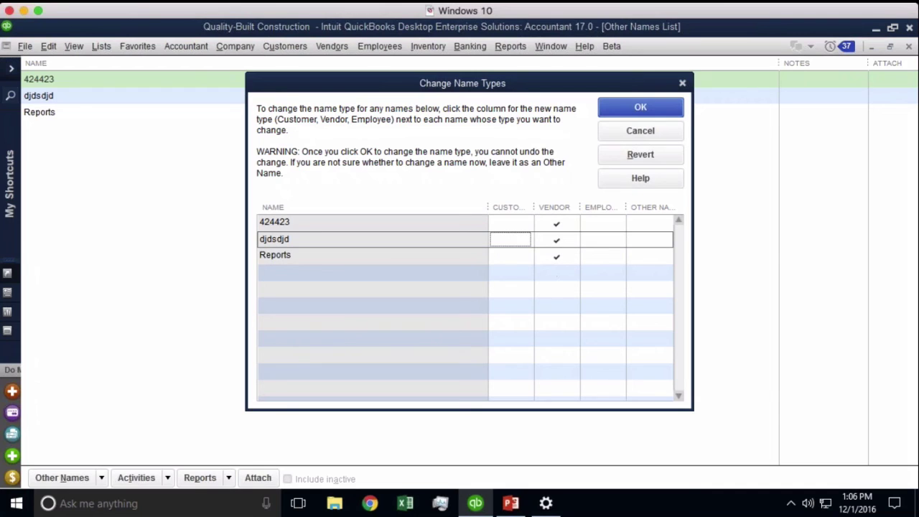
left_click(633, 108)
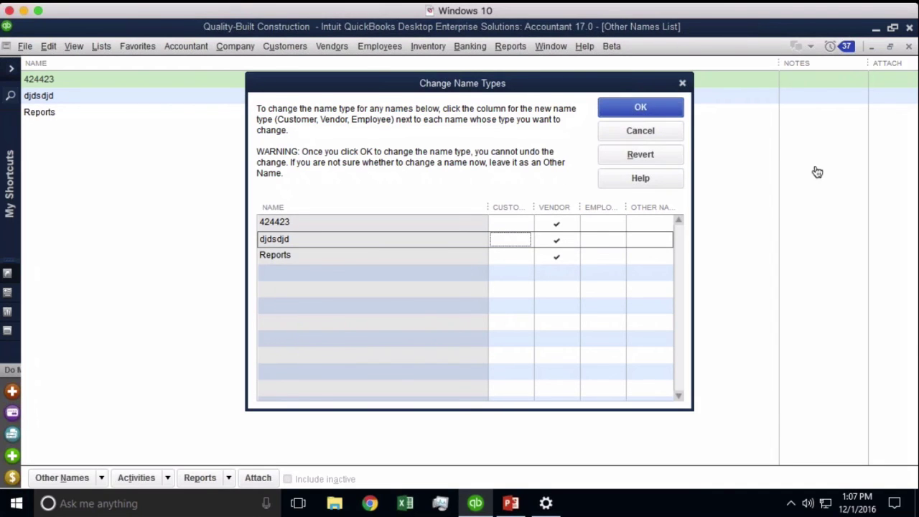